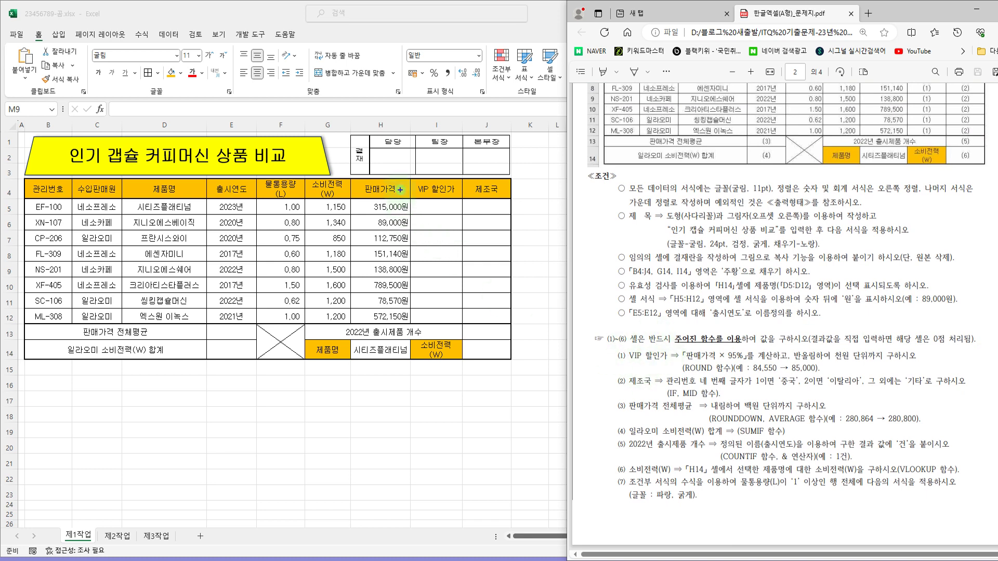
pyautogui.moveTo(400, 190); pyautogui.dragTo(471, 330)
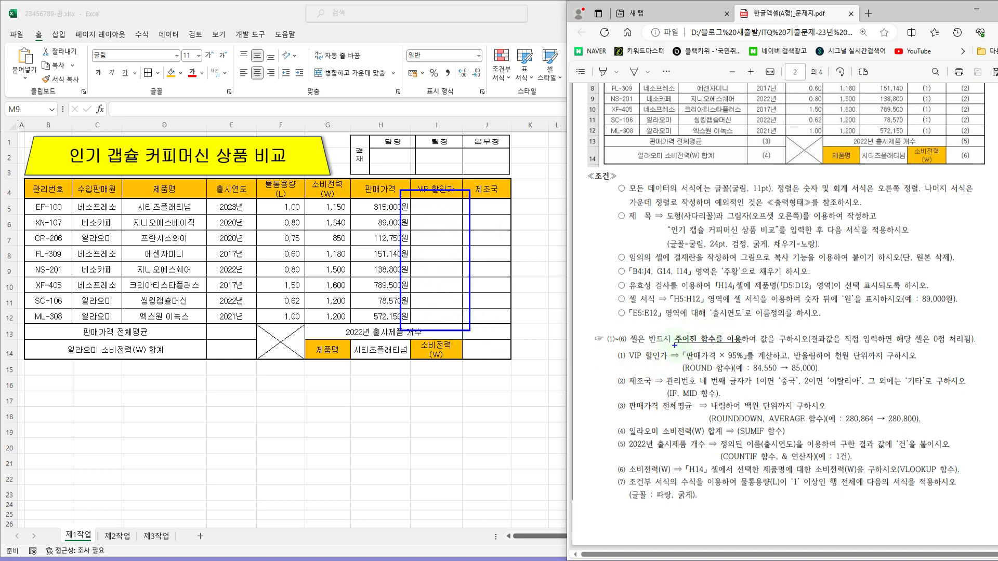
pyautogui.moveTo(361, 182); pyautogui.dragTo(379, 173)
pyautogui.moveTo(669, 347); pyautogui.dragTo(752, 363)
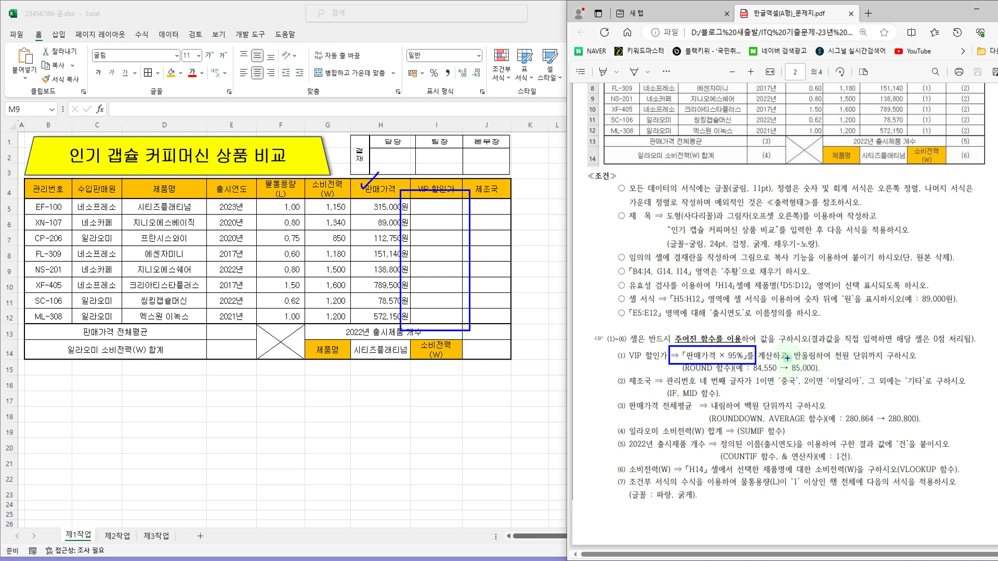
pyautogui.moveTo(787, 358); pyautogui.dragTo(827, 375)
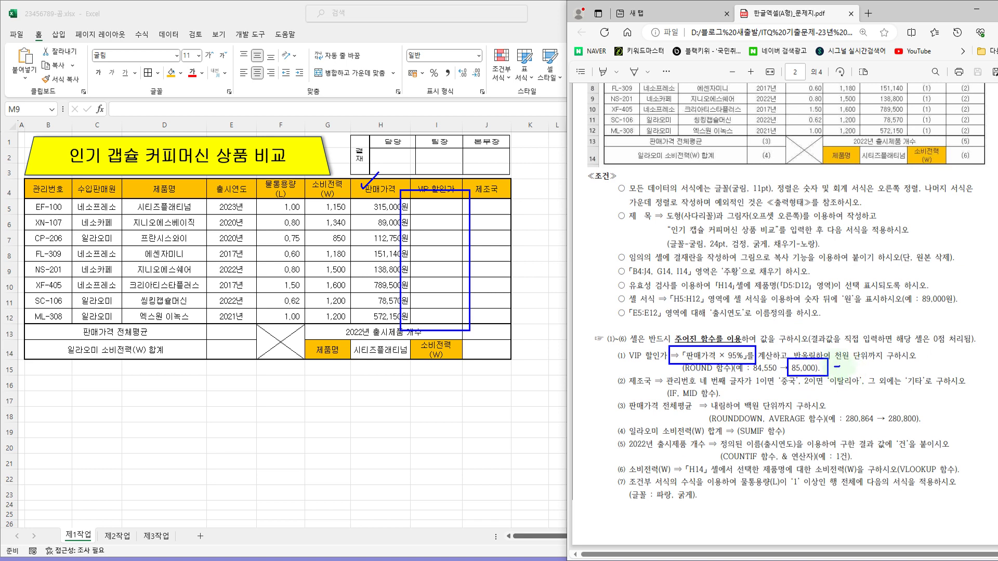
pyautogui.moveTo(835, 367); pyautogui.dragTo(851, 367)
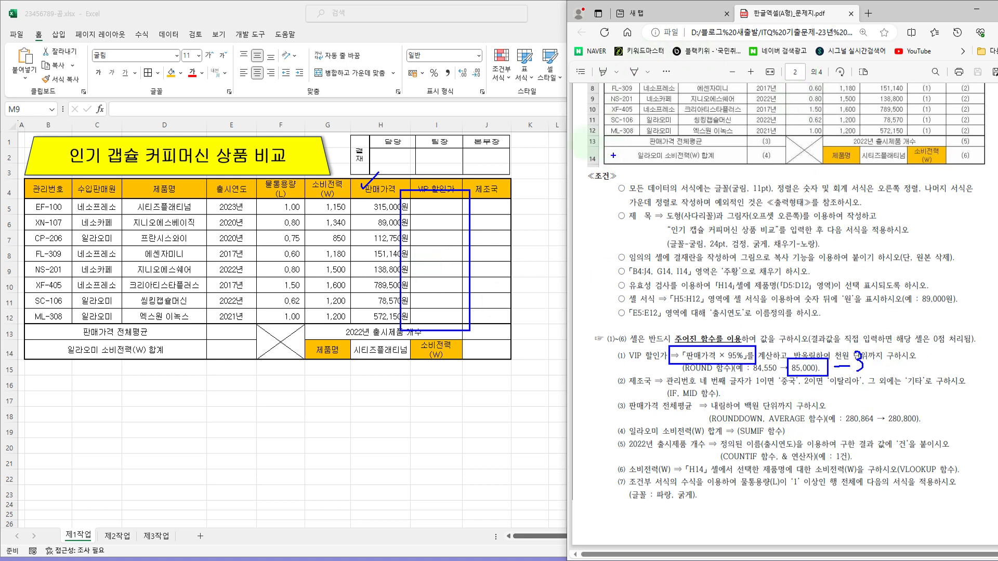
pyautogui.press('Escape')
# Fill the VIP 할인가 cells I5:I12 with the formula =H5*0.95
pyautogui.click(444, 207)
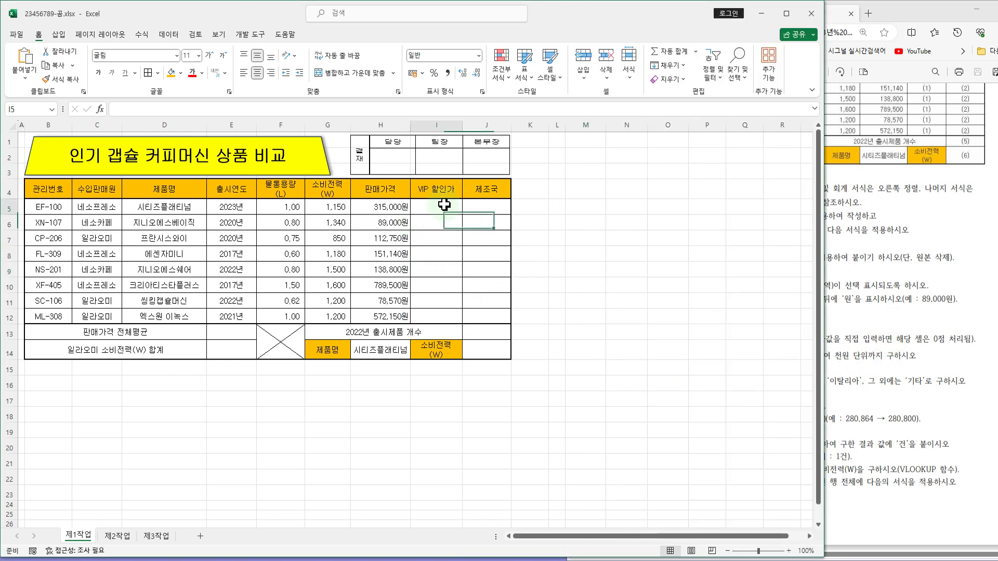
pyautogui.moveTo(447, 204); pyautogui.dragTo(446, 312)
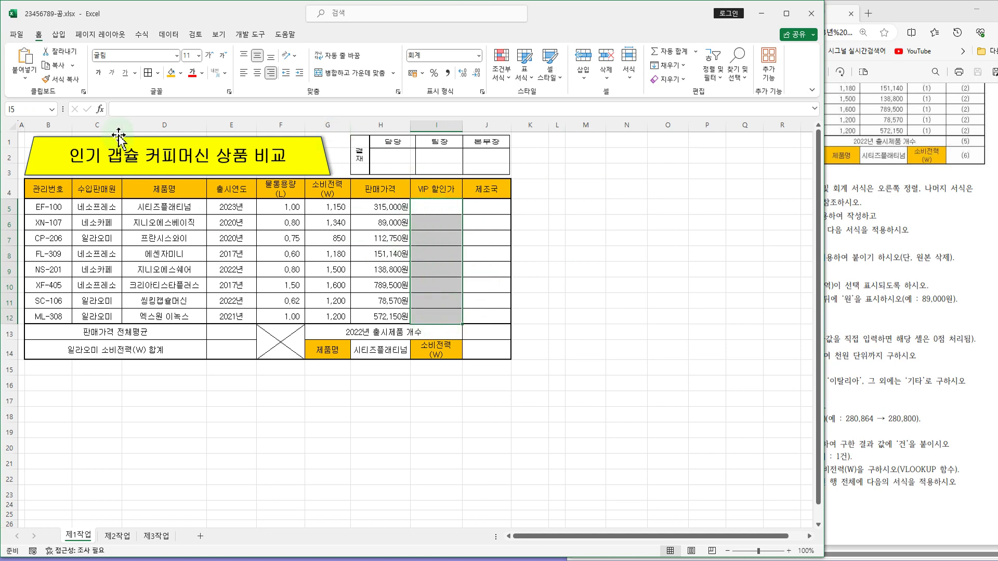
pyautogui.click(127, 108)
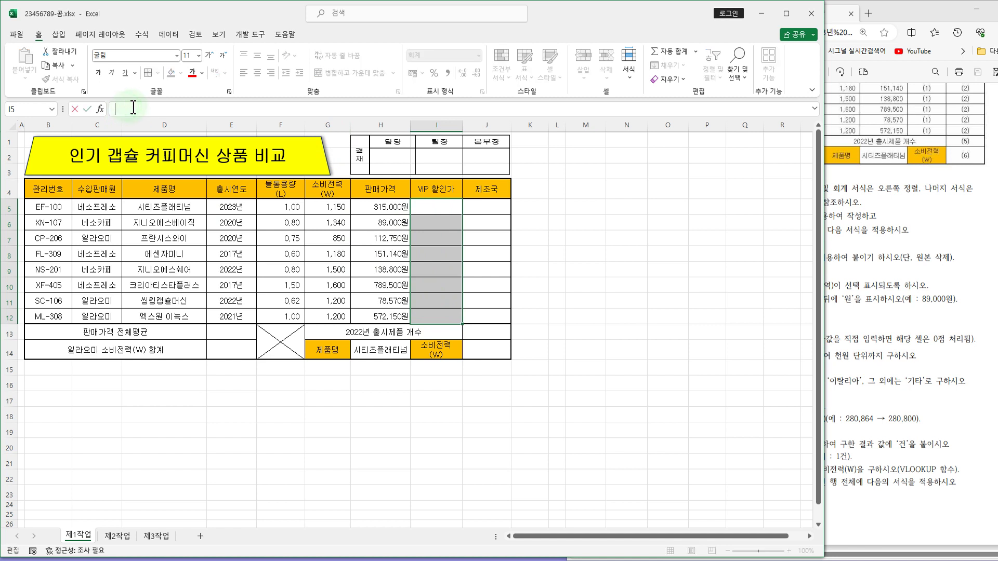
pyautogui.write('=')
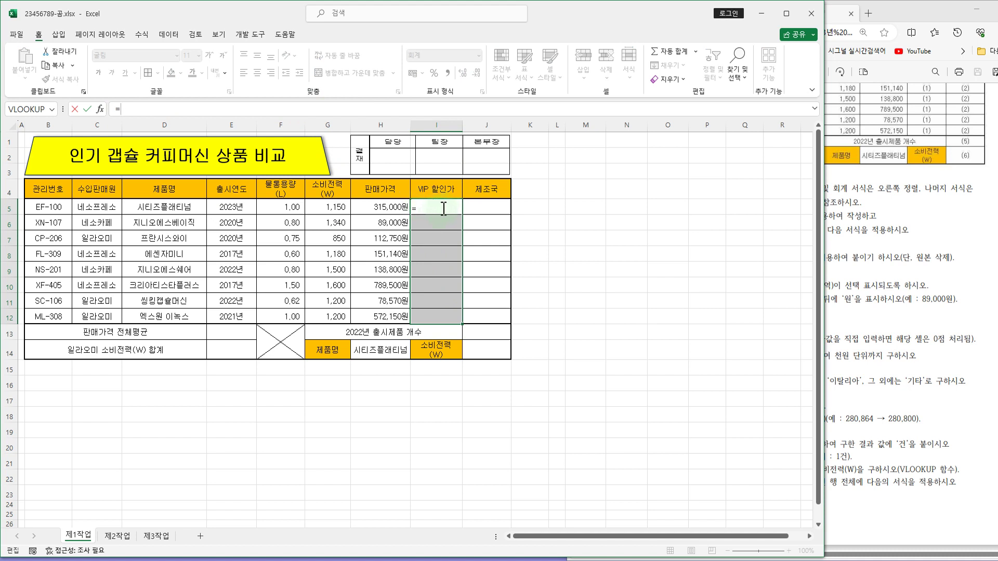
pyautogui.click(385, 206)
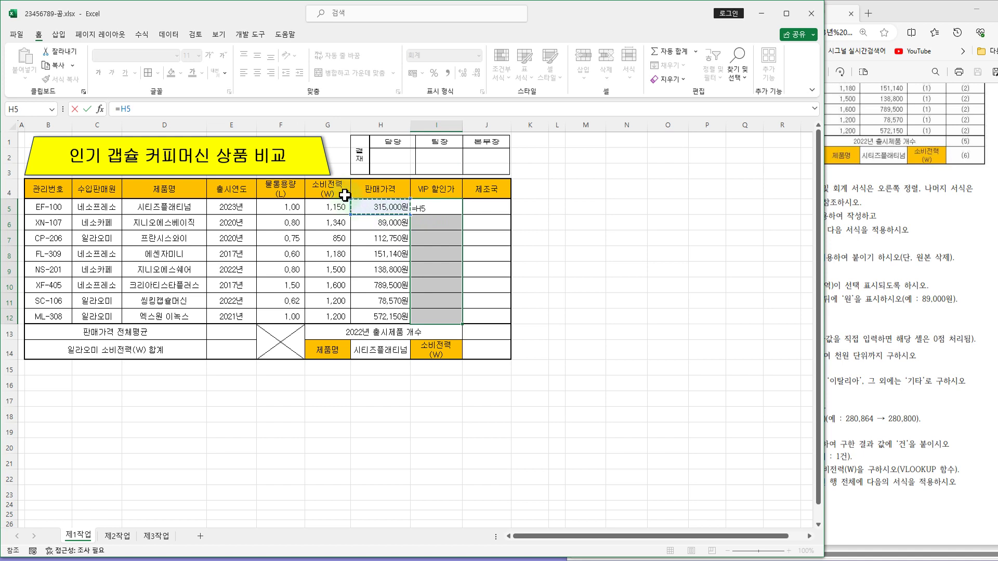
pyautogui.write('*')
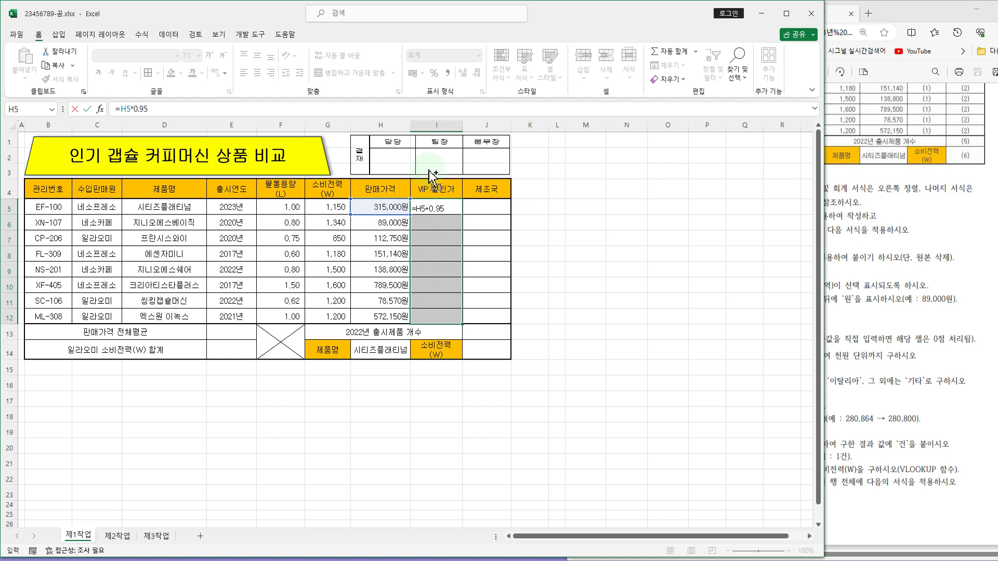
pyautogui.hotkey('ctrl', 'Return')
# Compare the first VIP 할인가 results with their 판매가격 values and review the ROUND requirement in condition (1) of the exam PDF
pyautogui.click(431, 208)
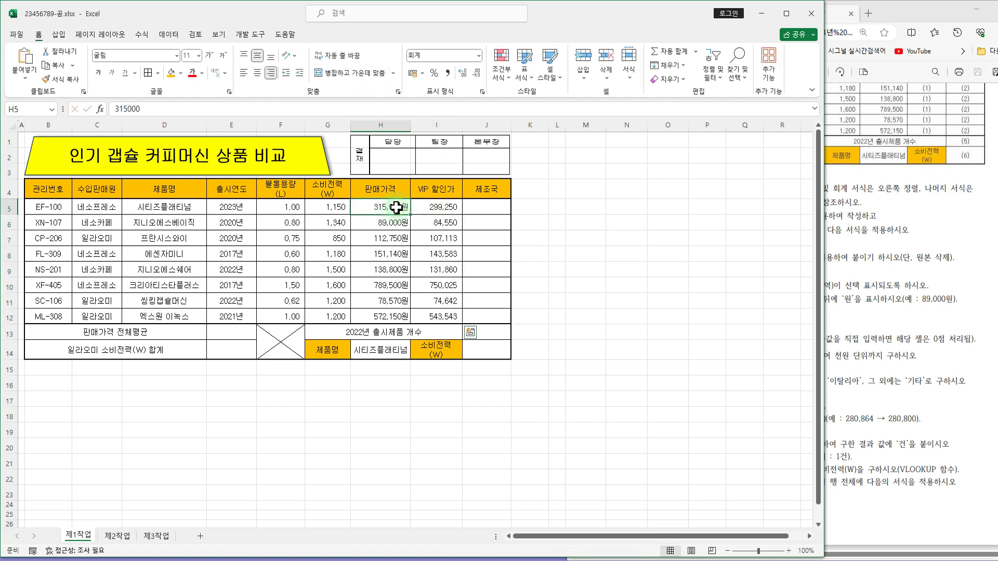
pyautogui.click(399, 227)
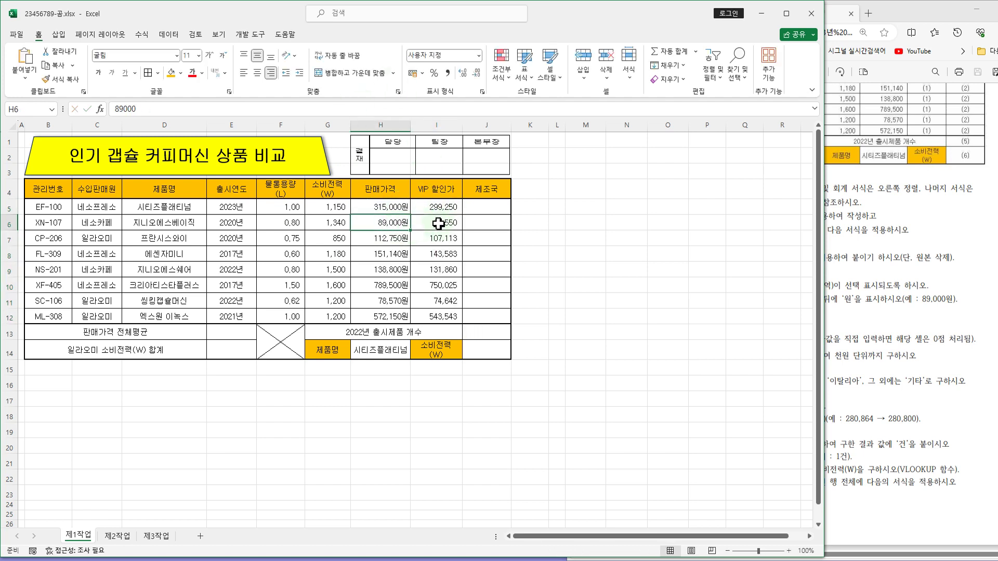
pyautogui.click(437, 223)
pyautogui.click(397, 243)
pyautogui.click(430, 239)
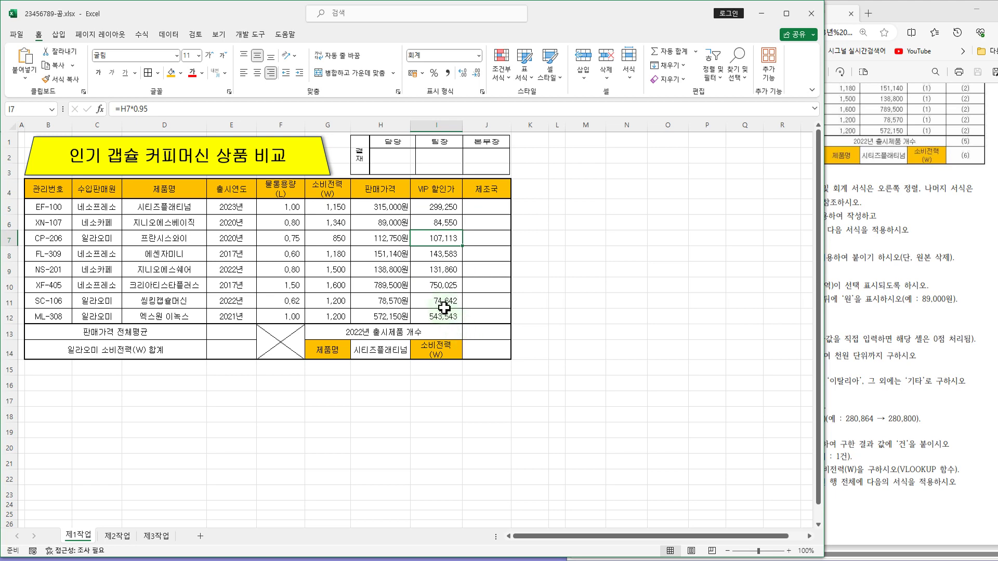
pyautogui.click(896, 358)
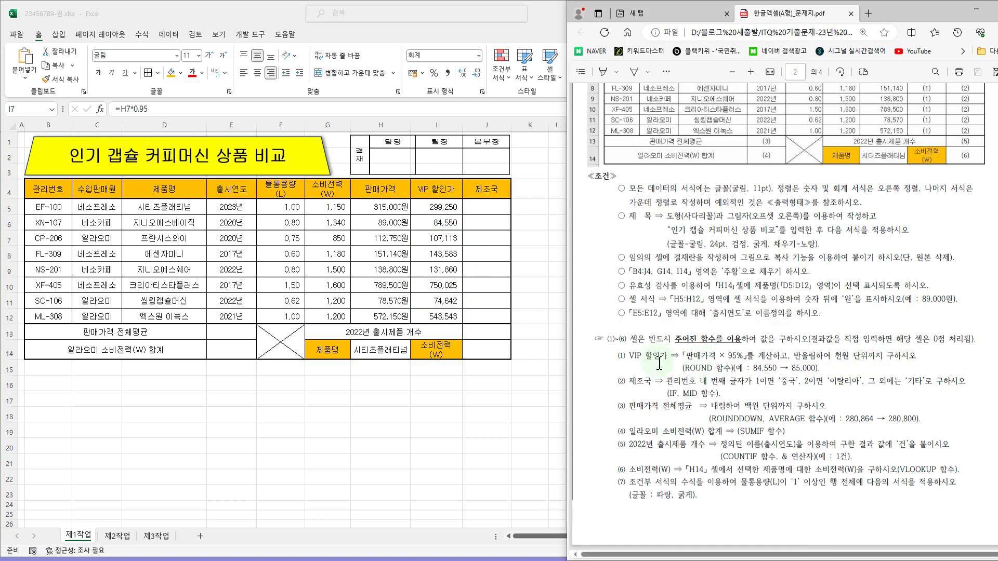
pyautogui.moveTo(683, 367); pyautogui.dragTo(736, 368)
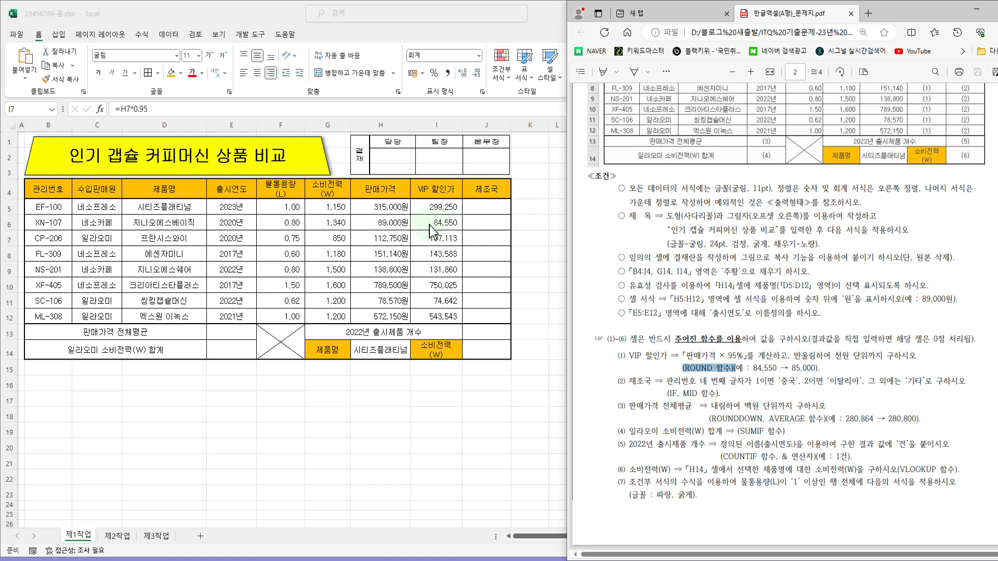
# Wrap the VIP 할인가 formula in ROUND to thousands across I5:I12, giving =ROUND(H5*0.95,-3)
pyautogui.moveTo(441, 207); pyautogui.dragTo(447, 316)
pyautogui.click(122, 111)
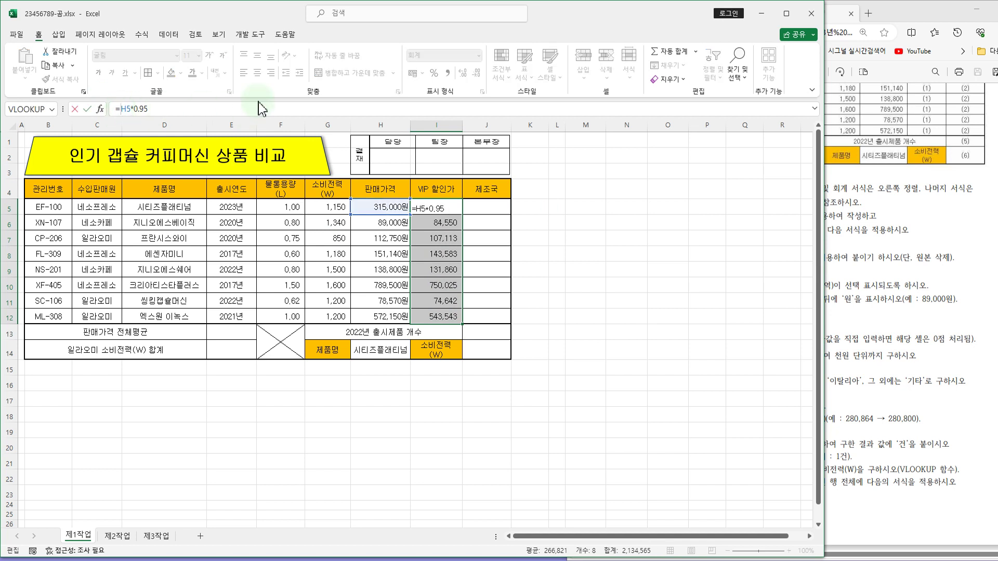
pyautogui.write('개ㅕ')
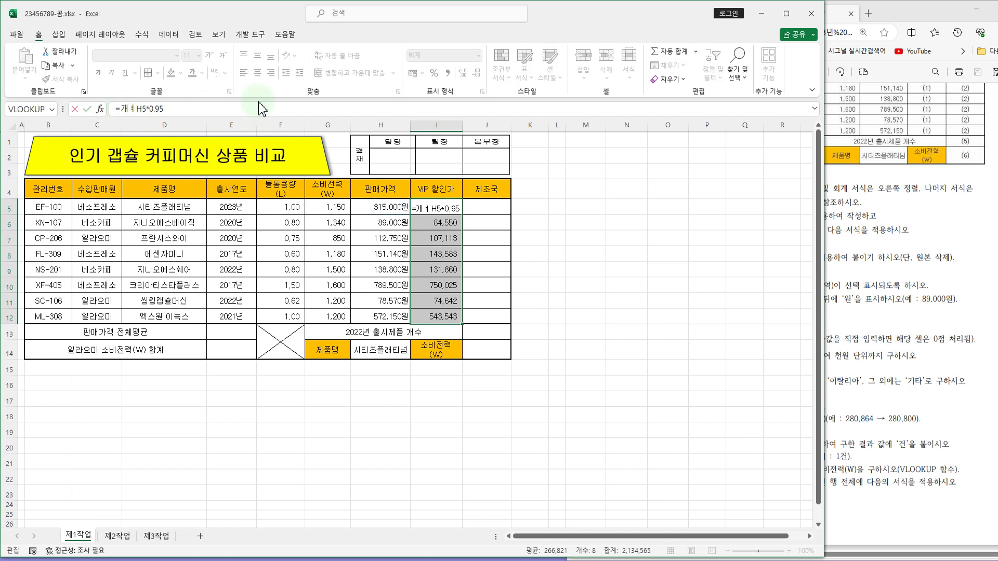
pyautogui.press('BackSpace')
pyautogui.press('BackSpace')
pyautogui.write('RO')
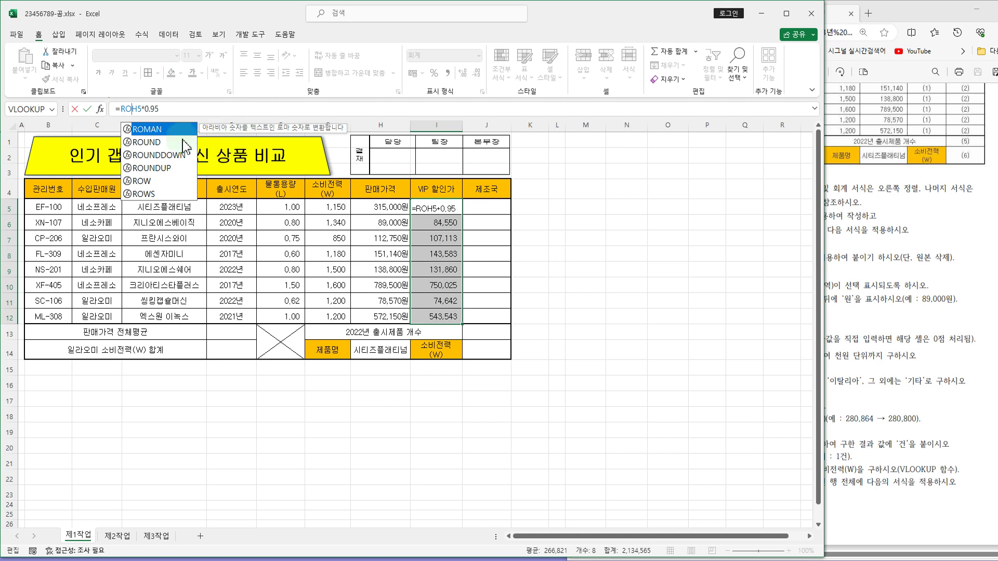
pyautogui.doubleClick(162, 142)
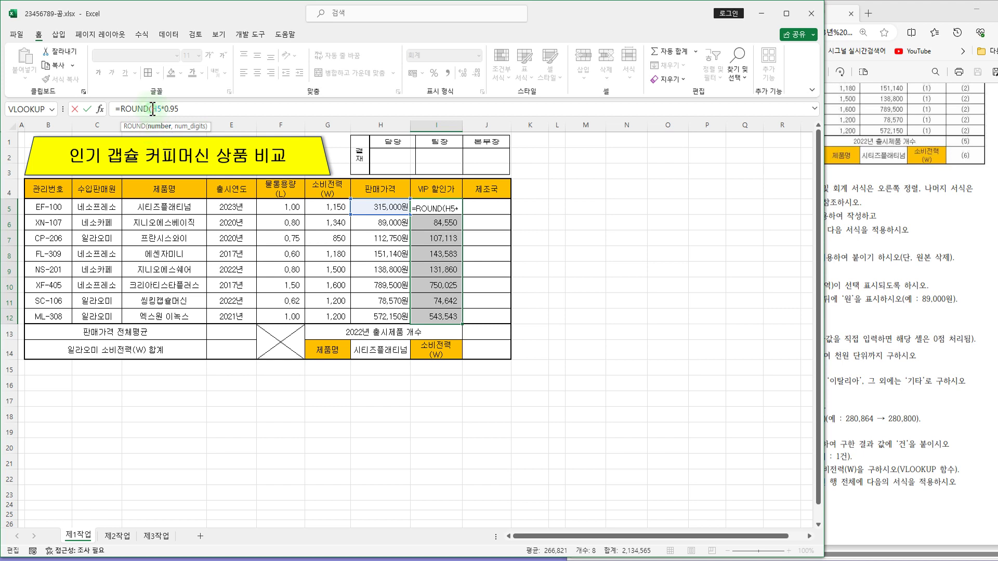
pyautogui.moveTo(158, 109); pyautogui.dragTo(179, 109)
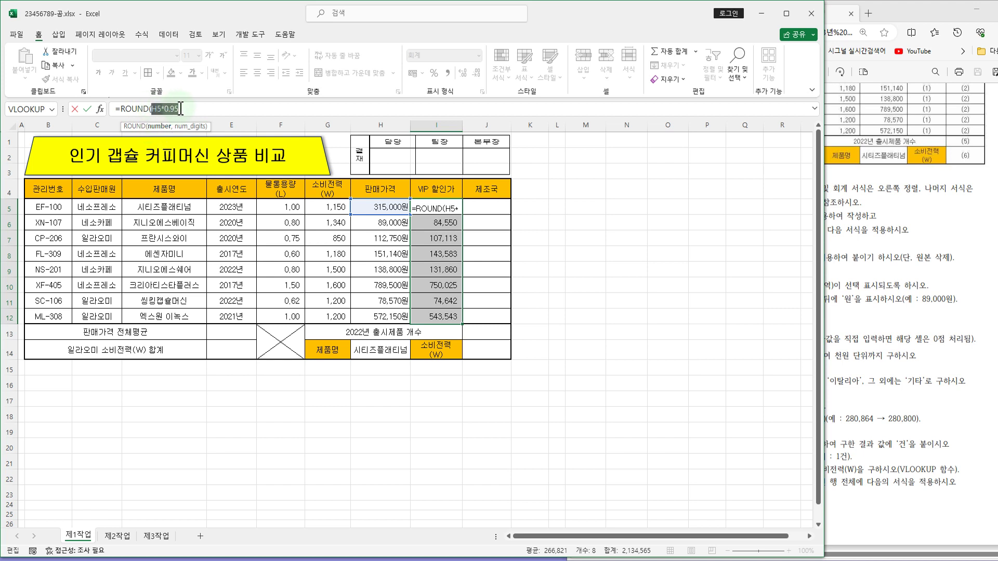
pyautogui.click(181, 109)
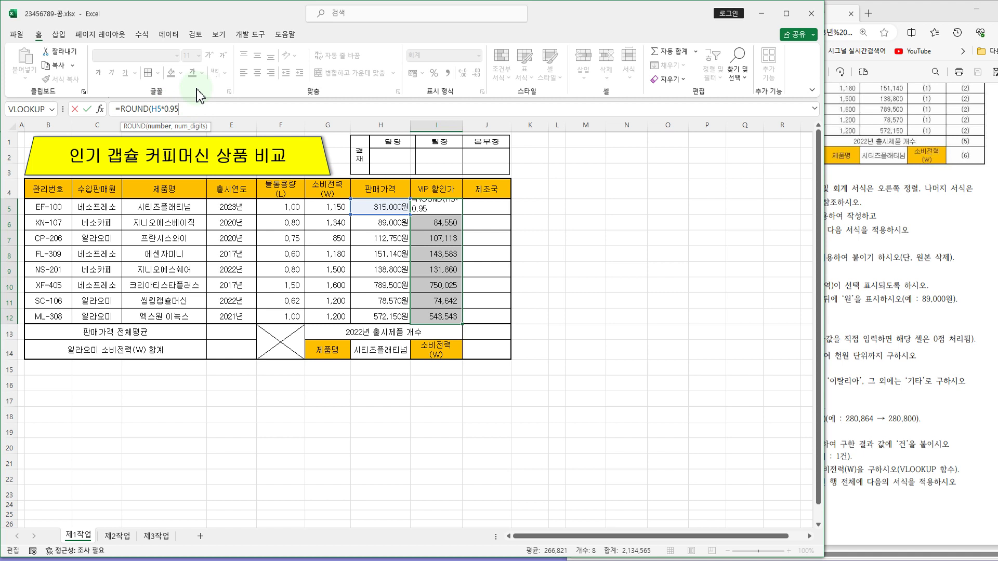
pyautogui.write(',-3)')
pyautogui.hotkey('ctrl', 'Return')
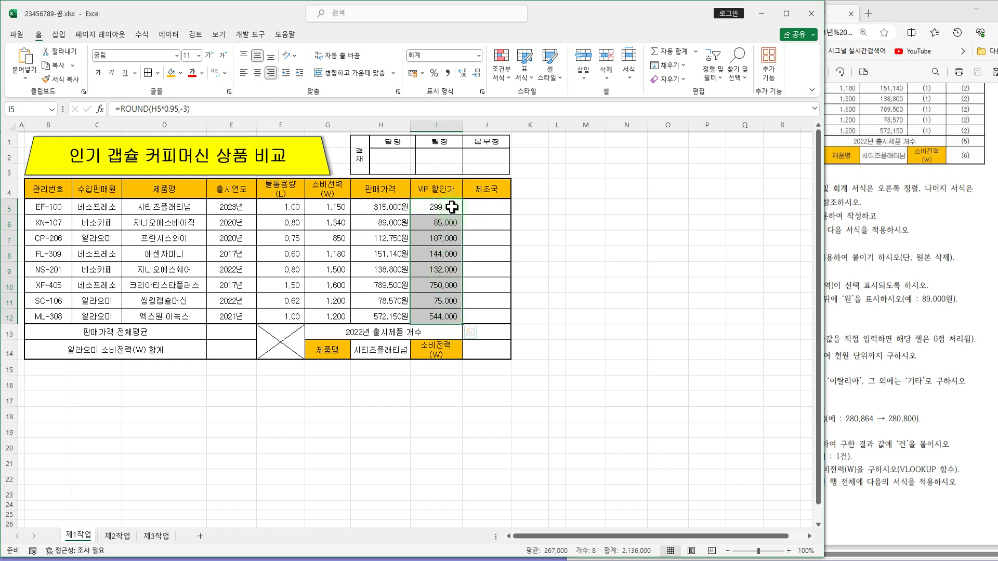
# Review condition (2) in the exam PDF for the 제조국 rules and the required IF and MID functions
pyautogui.click(895, 352)
pyautogui.scroll(-3, 858, 332)
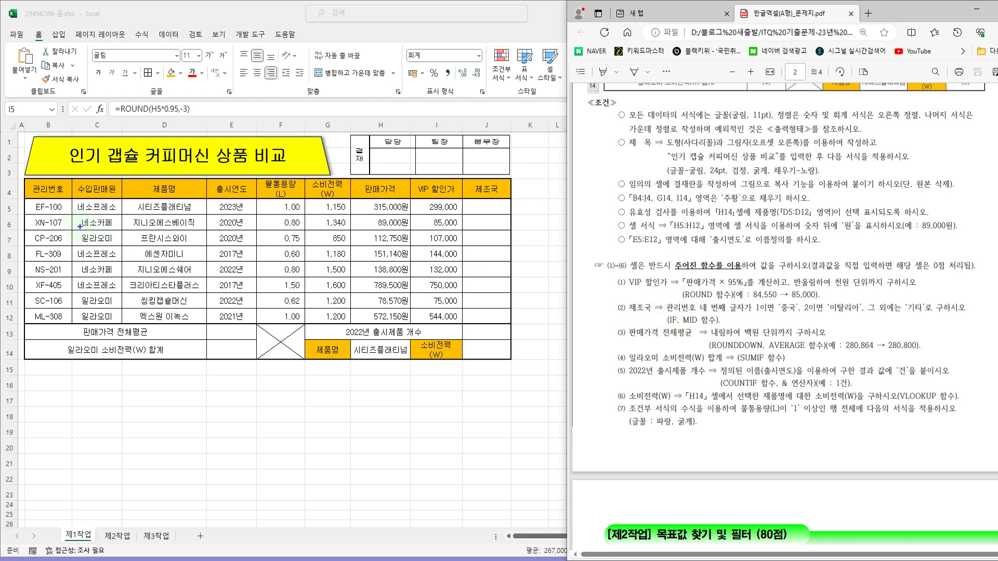
pyautogui.moveTo(12, 196); pyautogui.dragTo(84, 217)
pyautogui.moveTo(740, 295)
pyautogui.mouseDown()
pyautogui.moveTo(800, 323)
pyautogui.moveTo(794, 316)
pyautogui.moveTo(971, 316)
pyautogui.mouseUp()
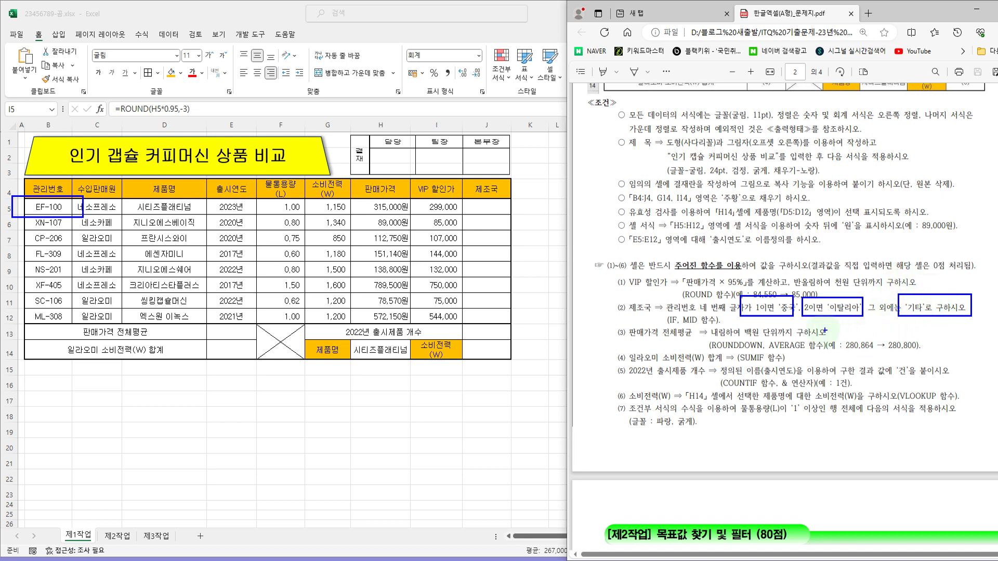
pyautogui.moveTo(654, 311); pyautogui.dragTo(724, 328)
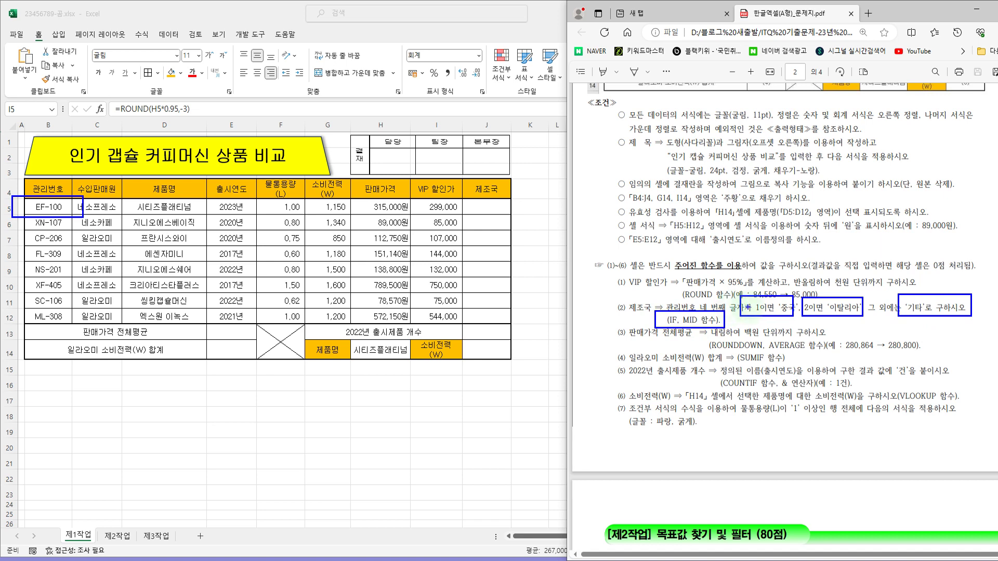
pyautogui.press('Escape')
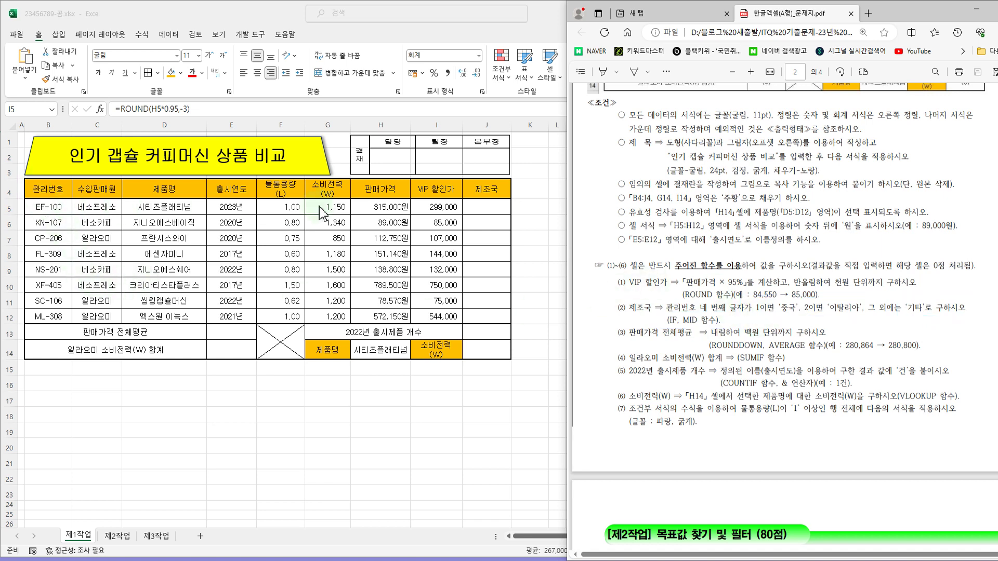
# Fill the 제조국 cells J5:J12 with =MID(B5,4,1) to extract the fourth character of each 관리번호
pyautogui.click(492, 206)
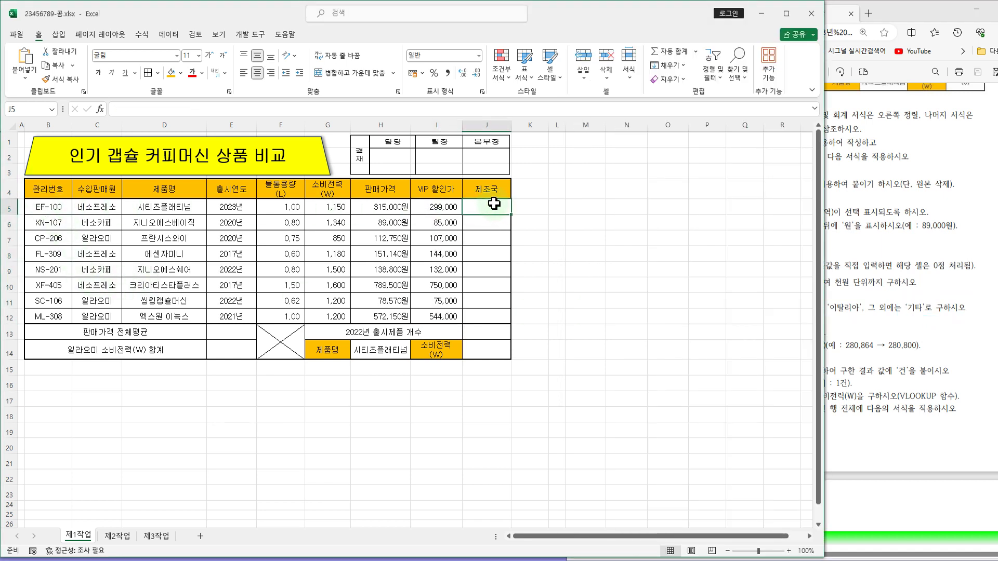
pyautogui.moveTo(494, 204); pyautogui.dragTo(499, 313)
pyautogui.click(126, 109)
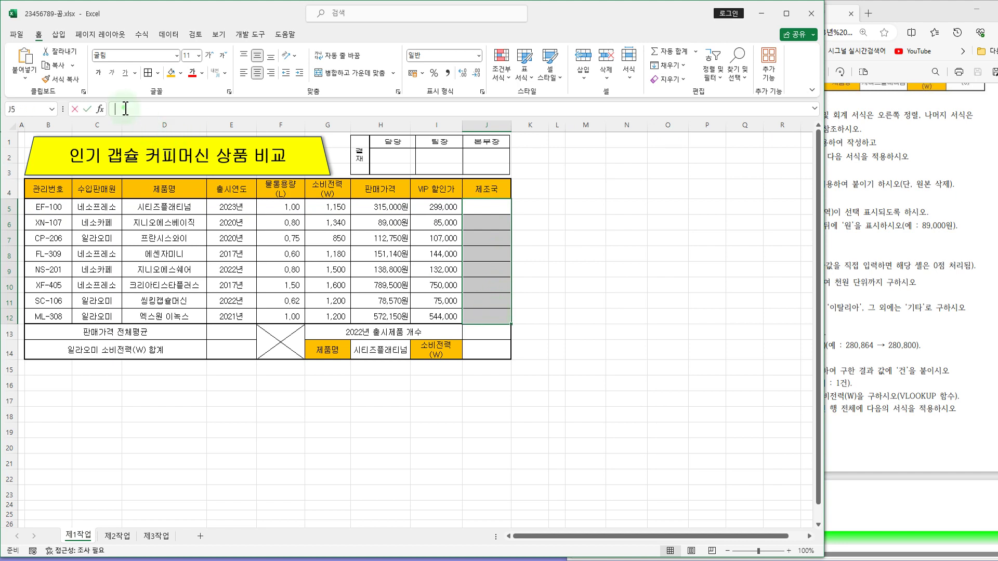
pyautogui.write('=')
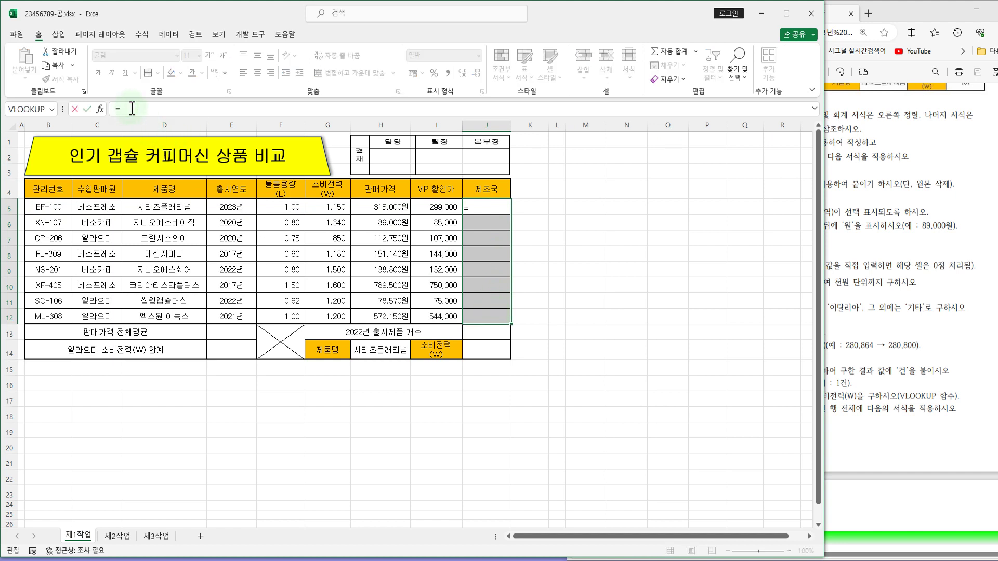
pyautogui.write('MI')
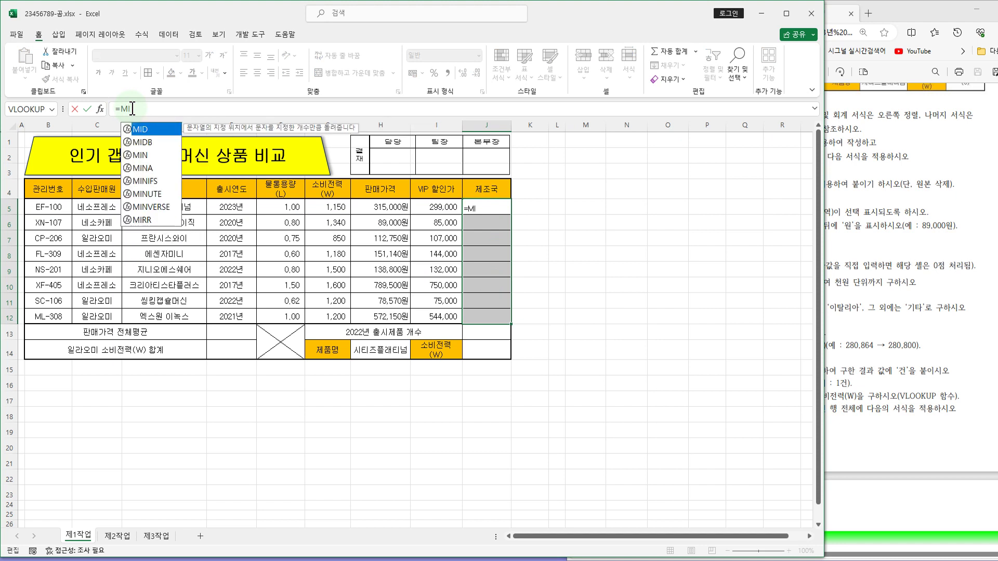
pyautogui.doubleClick(145, 130)
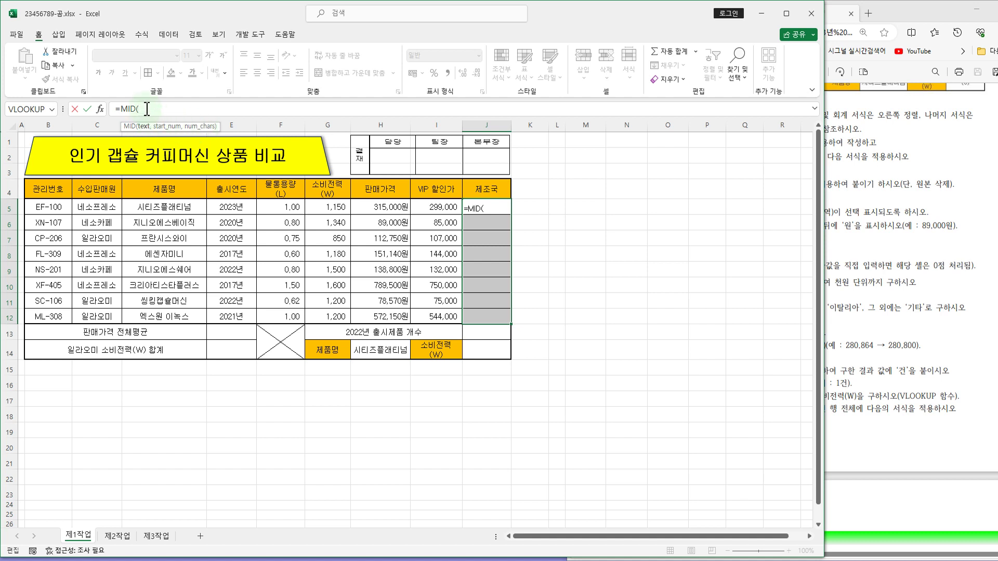
pyautogui.click(48, 207)
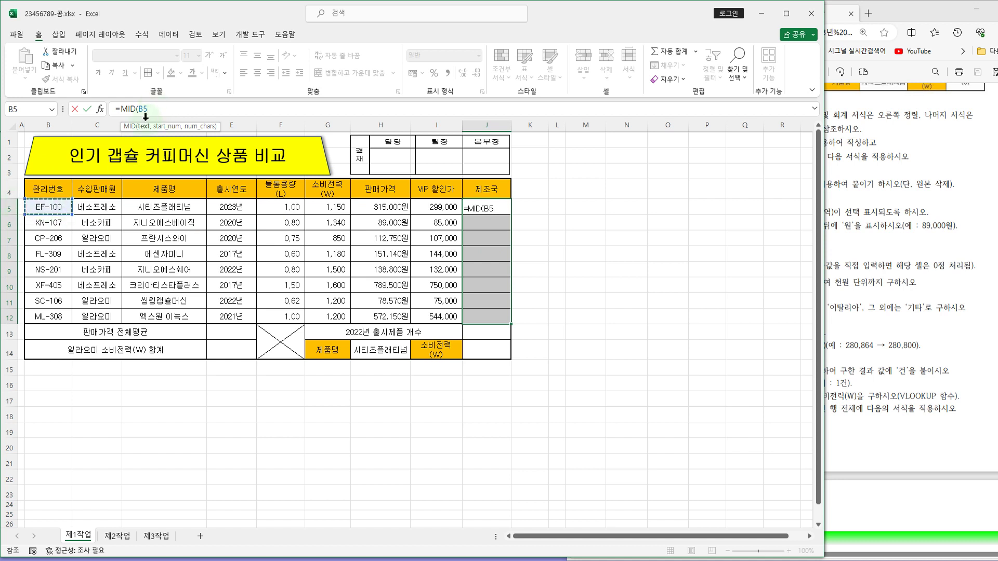
pyautogui.write(',')
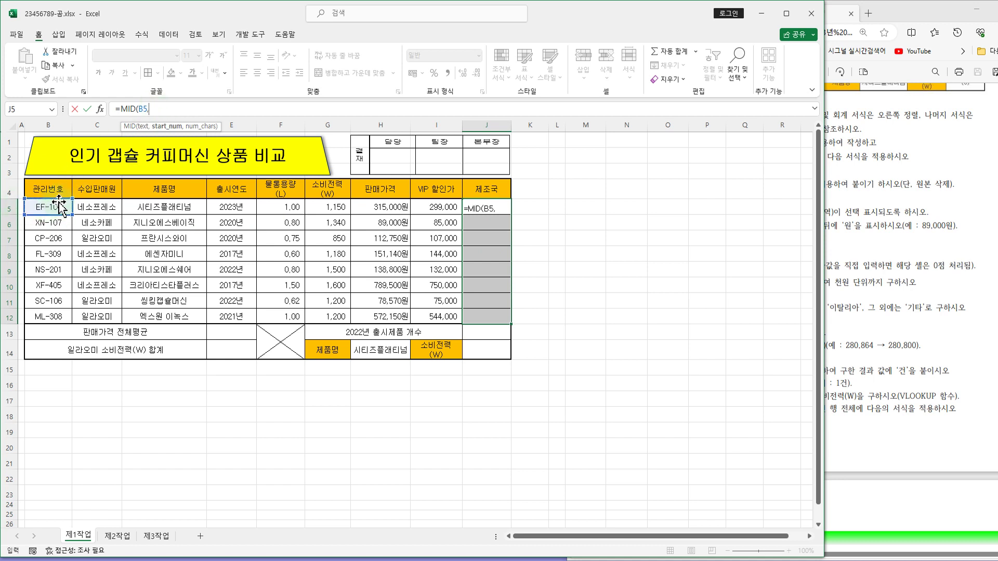
pyautogui.write('4,1')
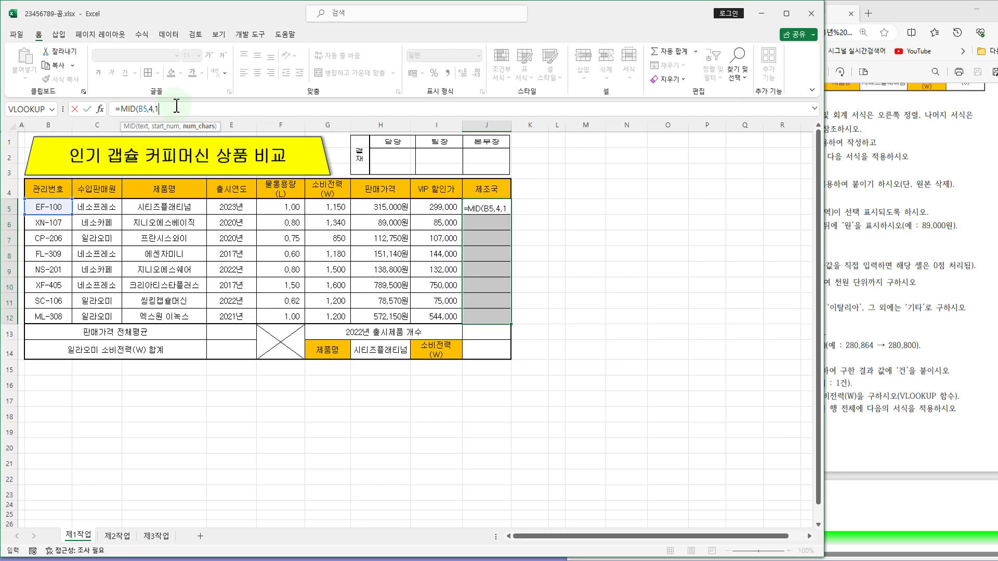
pyautogui.write(')')
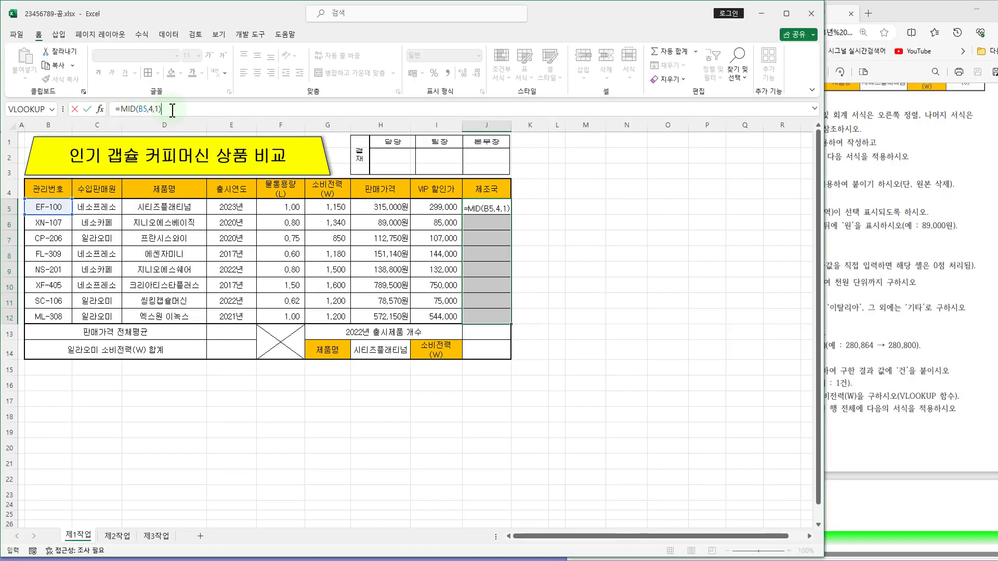
pyautogui.click(173, 110)
pyautogui.hotkey('ctrl', 'Return')
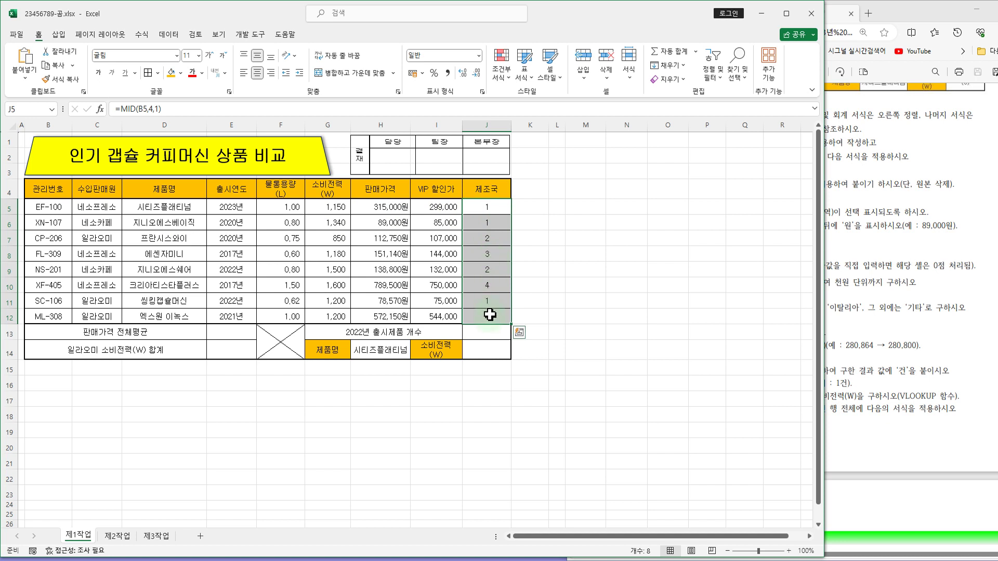
# Check the separate 제조국 outcomes in condition (2) of the exam PDF to work out how many IF functions are needed
pyautogui.click(500, 207)
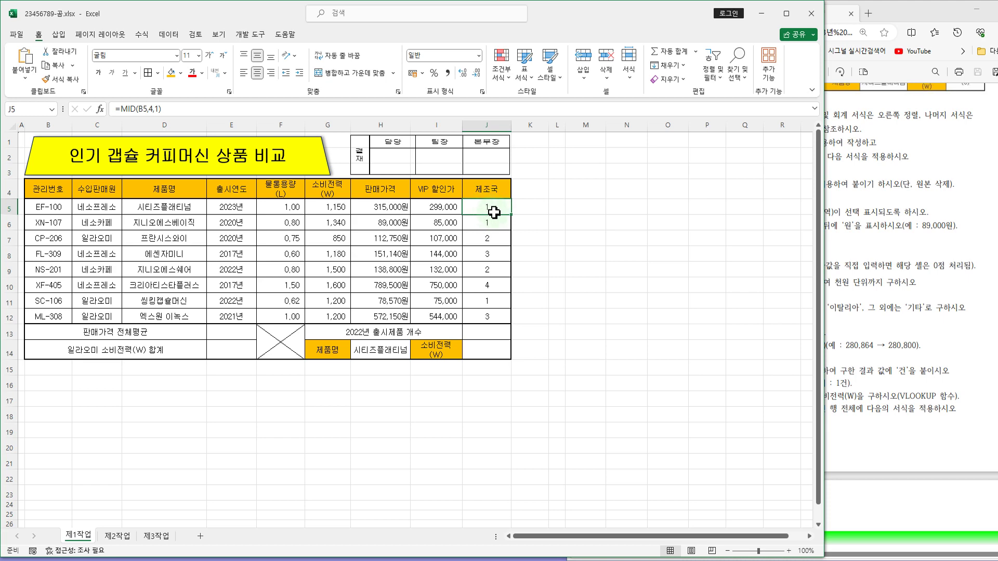
pyautogui.click(901, 312)
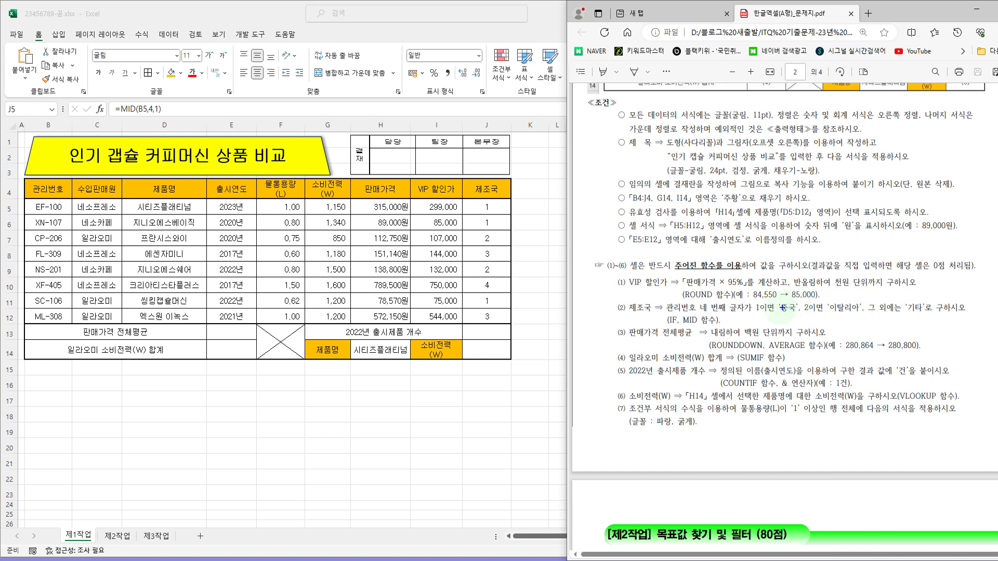
pyautogui.moveTo(742, 296); pyautogui.dragTo(807, 315)
pyautogui.moveTo(742, 294)
pyautogui.mouseDown()
pyautogui.moveTo(799, 315)
pyautogui.moveTo(860, 316)
pyautogui.moveTo(872, 296)
pyautogui.moveTo(891, 294)
pyautogui.moveTo(919, 321)
pyautogui.moveTo(903, 295)
pyautogui.mouseUp()
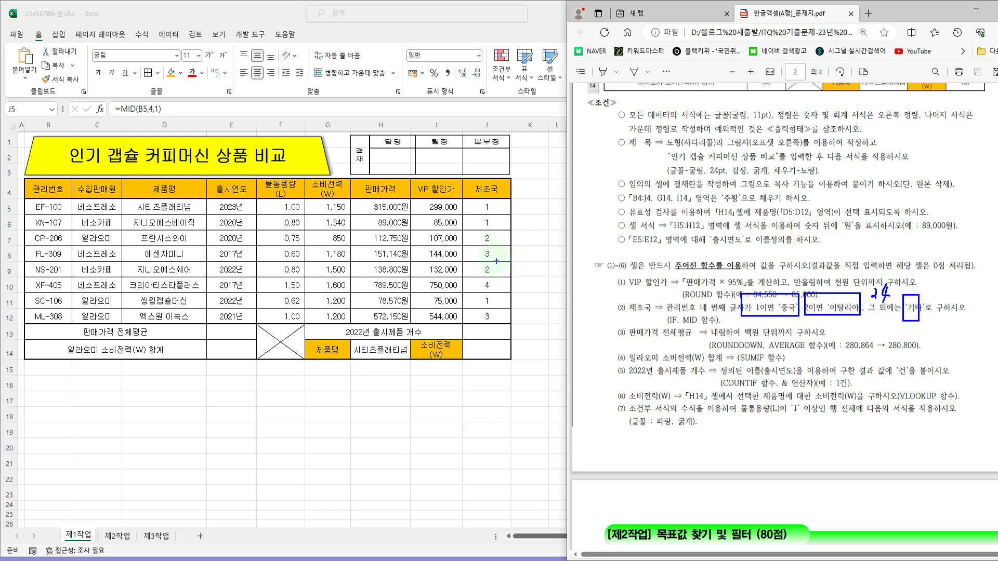
# Wrap the MID formula for J5:J12 in an IF function with the logical test MID(B5,4,1)="1"
pyautogui.click(498, 207)
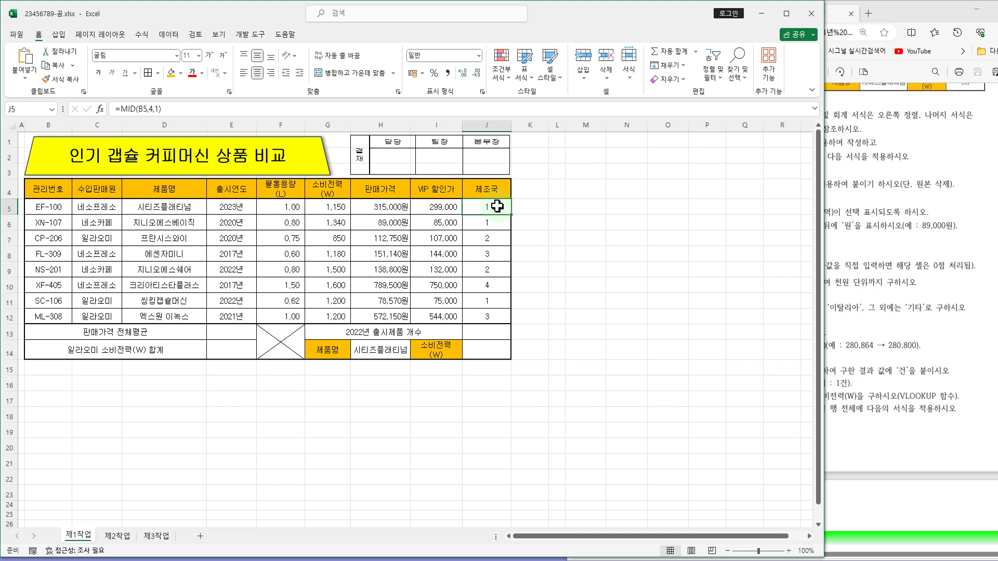
pyautogui.moveTo(497, 207); pyautogui.dragTo(494, 315)
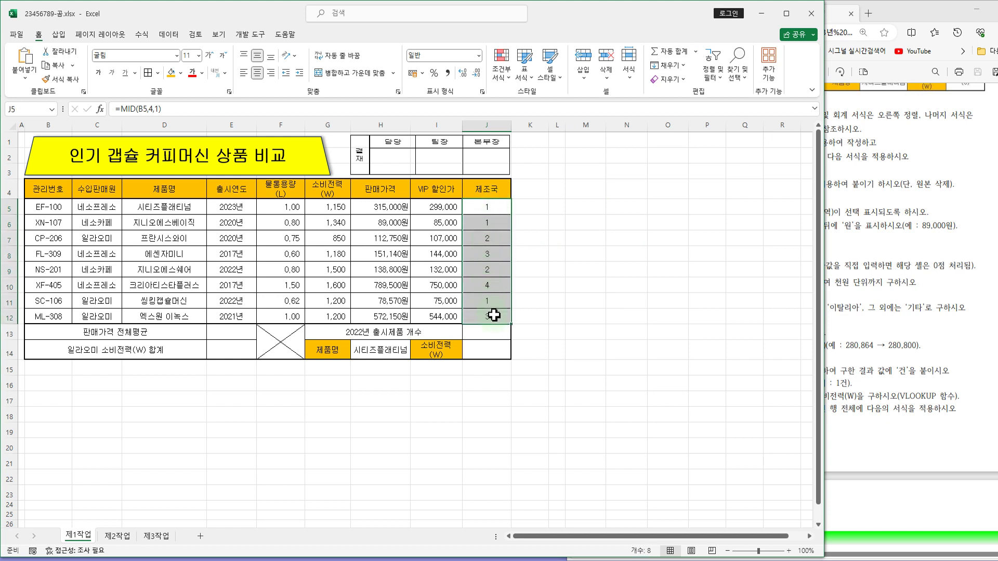
pyautogui.click(121, 109)
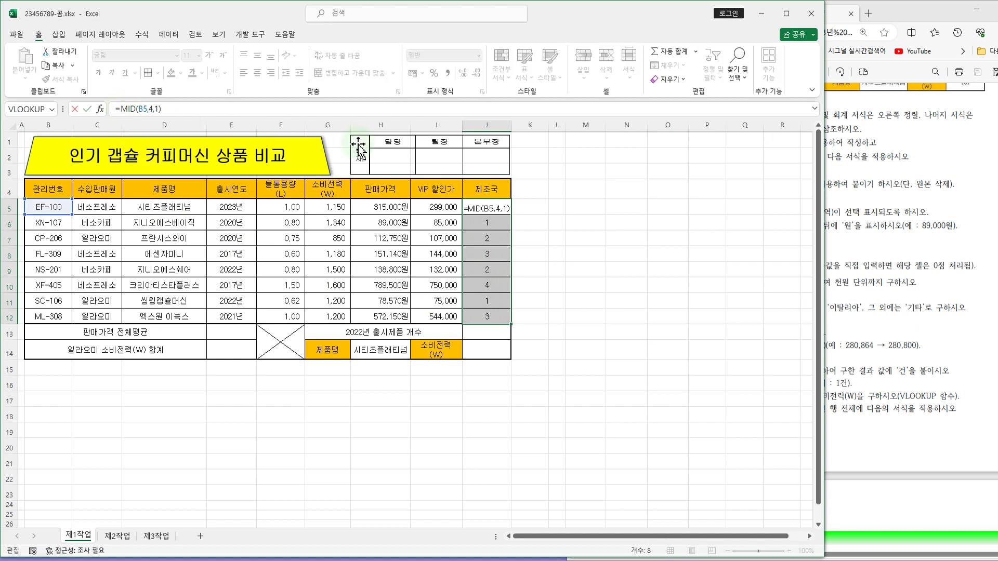
pyautogui.write('I')
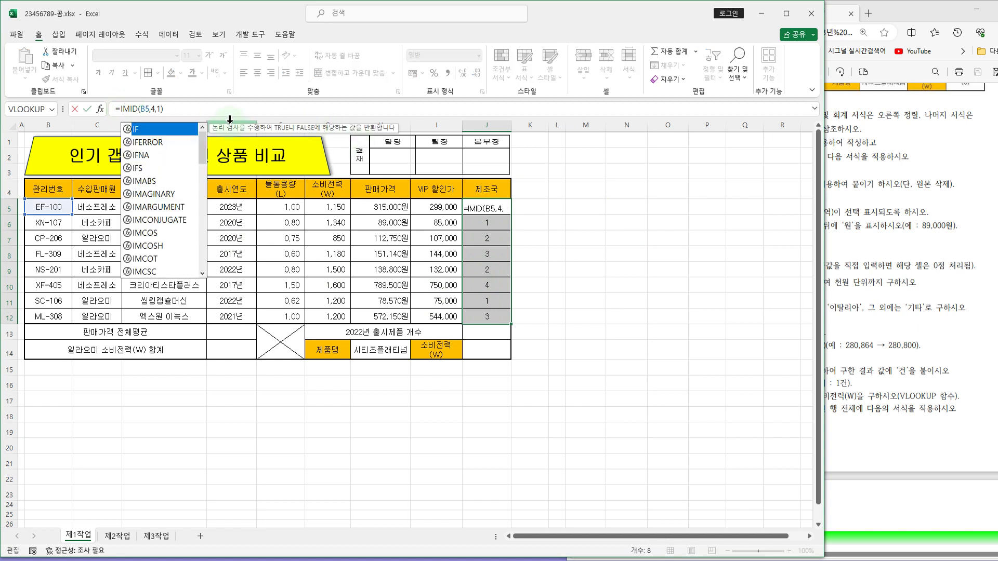
pyautogui.doubleClick(136, 128)
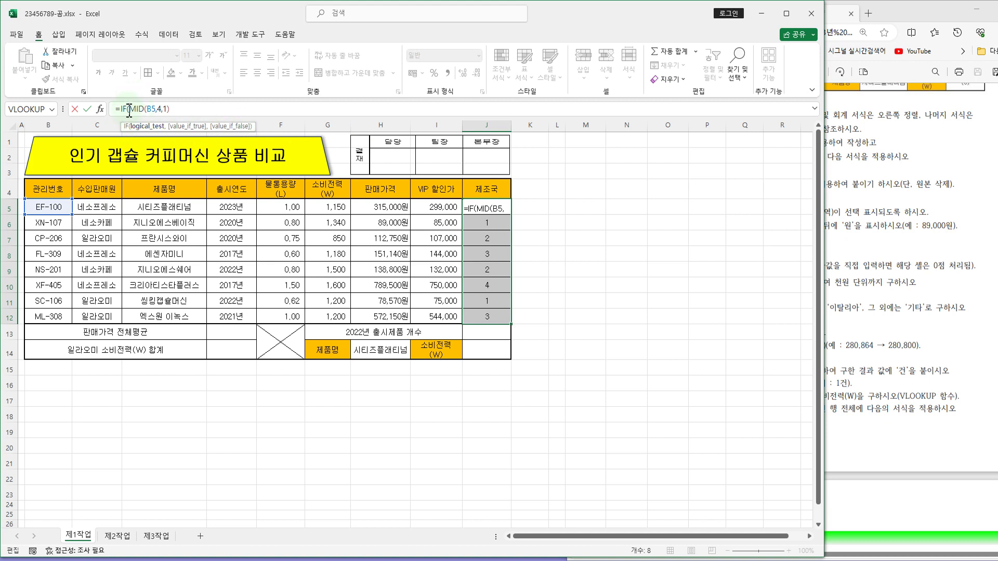
pyautogui.moveTo(129, 110); pyautogui.dragTo(176, 110)
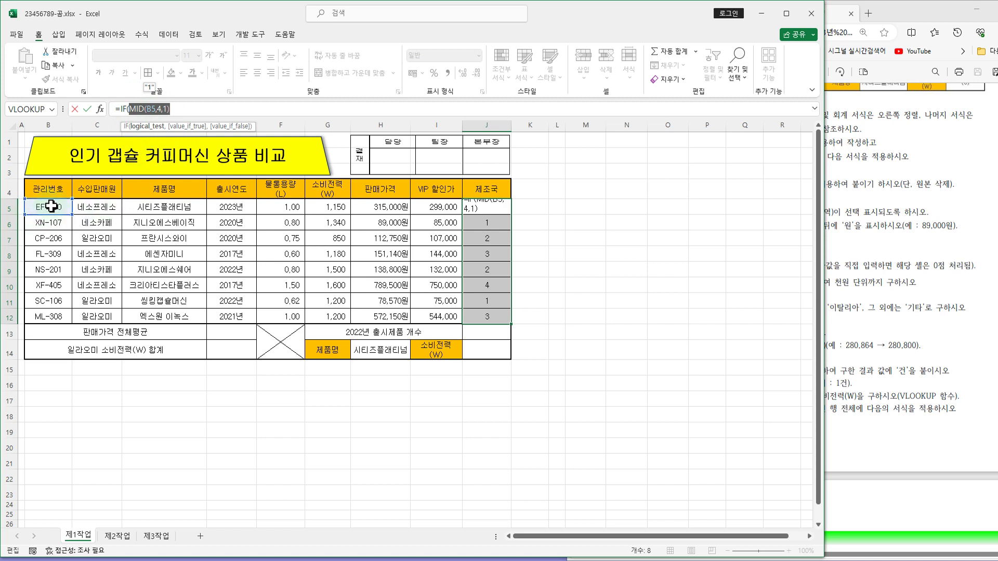
pyautogui.click(178, 109)
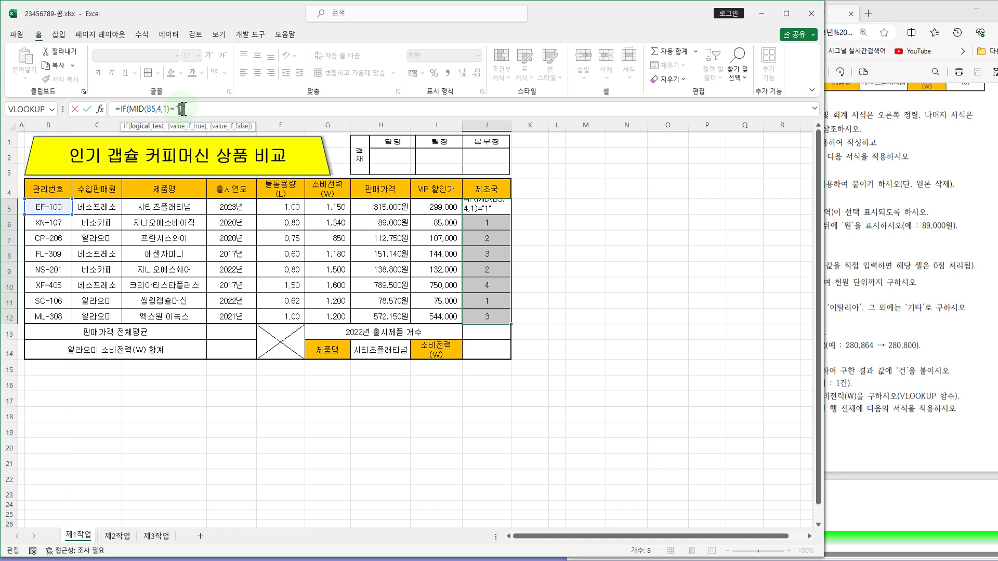
pyautogui.moveTo(182, 109); pyautogui.dragTo(178, 111)
pyautogui.moveTo(129, 109); pyautogui.dragTo(184, 109)
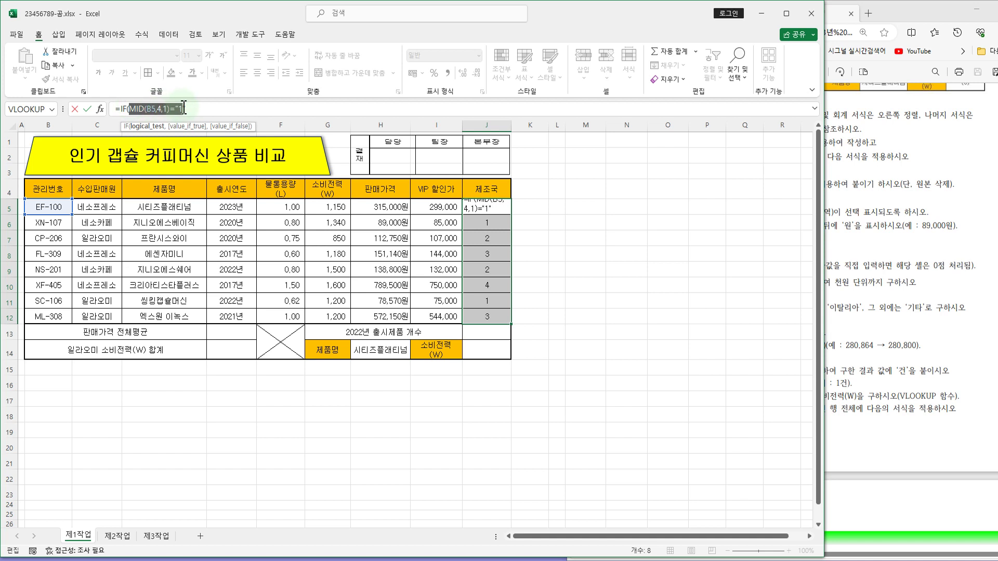
# Set the IF function's true value to "중국" and move on to its false argument
pyautogui.click(202, 109)
pyautogui.write(',"WND')
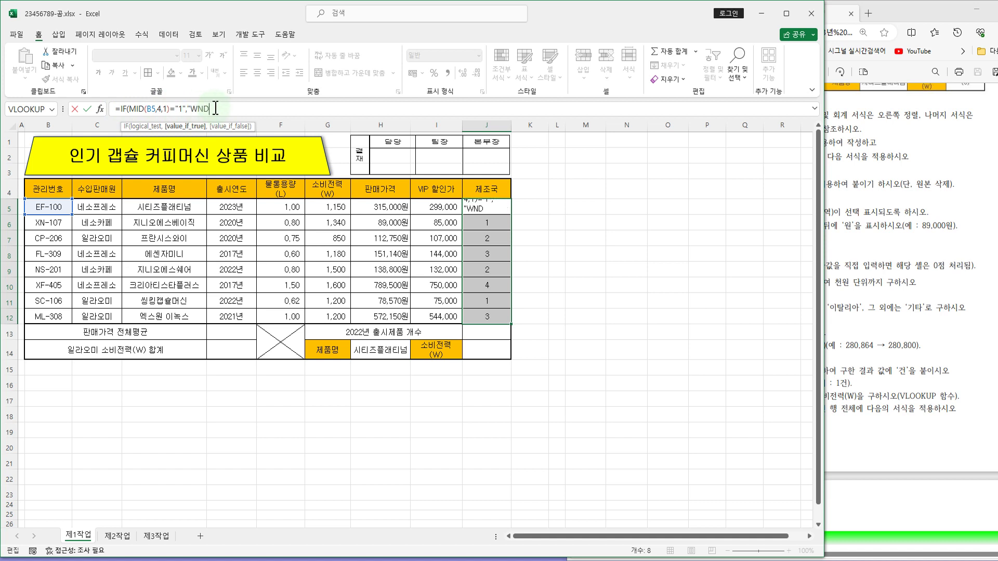
pyautogui.press('BackSpace')
pyautogui.press('BackSpace')
pyautogui.press('BackSpace')
pyautogui.write('중국",')
pyautogui.click(478, 234)
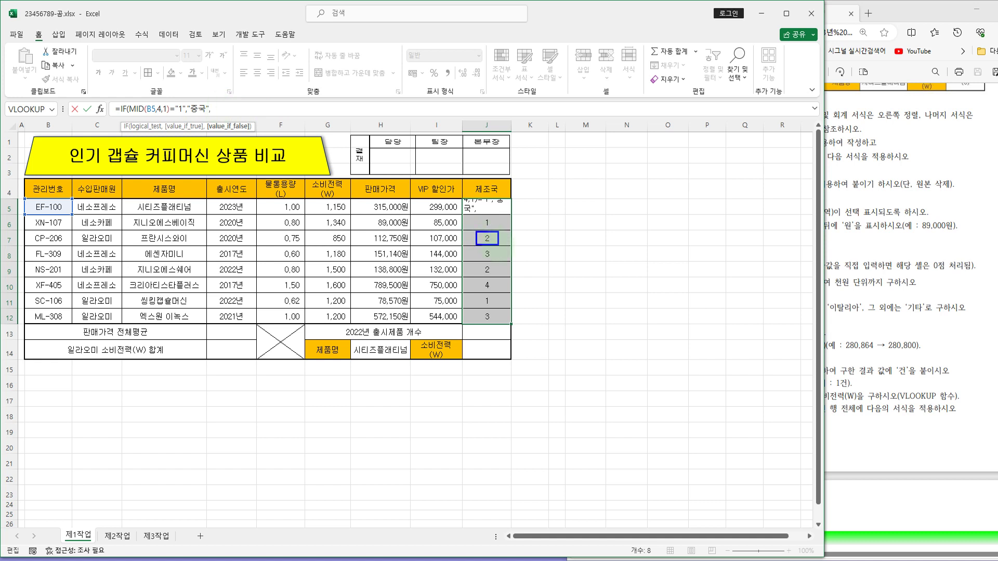
pyautogui.moveTo(479, 252)
pyautogui.mouseDown()
pyautogui.moveTo(492, 258)
pyautogui.moveTo(497, 290)
pyautogui.moveTo(489, 326)
pyautogui.moveTo(492, 312)
pyautogui.moveTo(484, 320)
pyautogui.mouseUp()
pyautogui.press('Escape')
# Nest a second IF in the false argument with the logical test MID(B5,4,1)="2"
pyautogui.write('I')
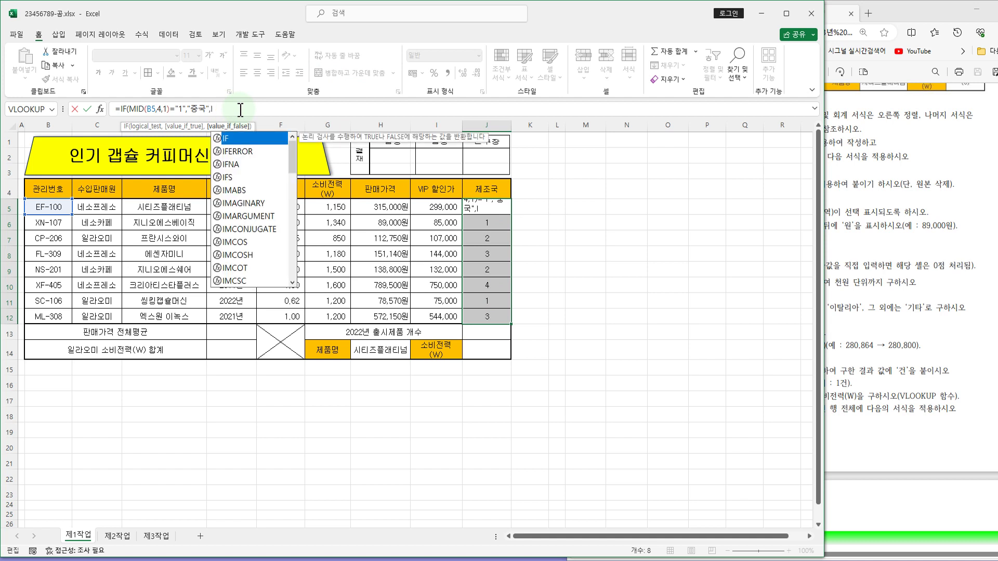
pyautogui.doubleClick(228, 138)
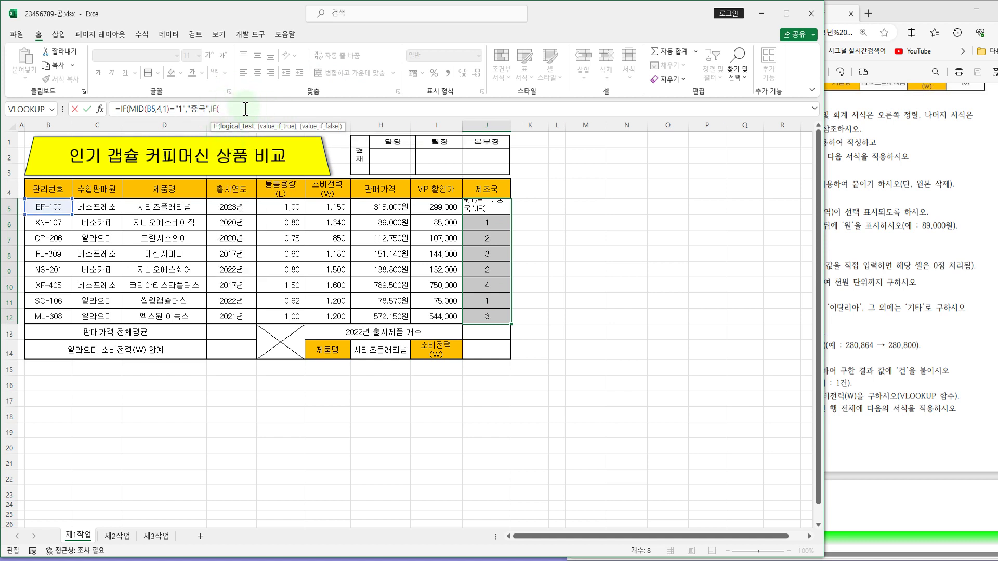
pyautogui.write('MID')
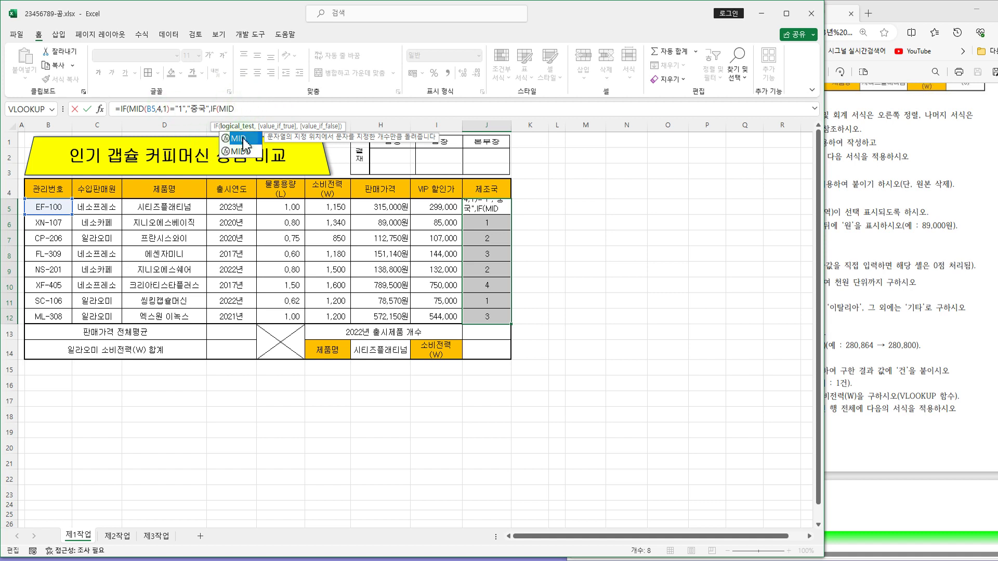
pyautogui.doubleClick(242, 141)
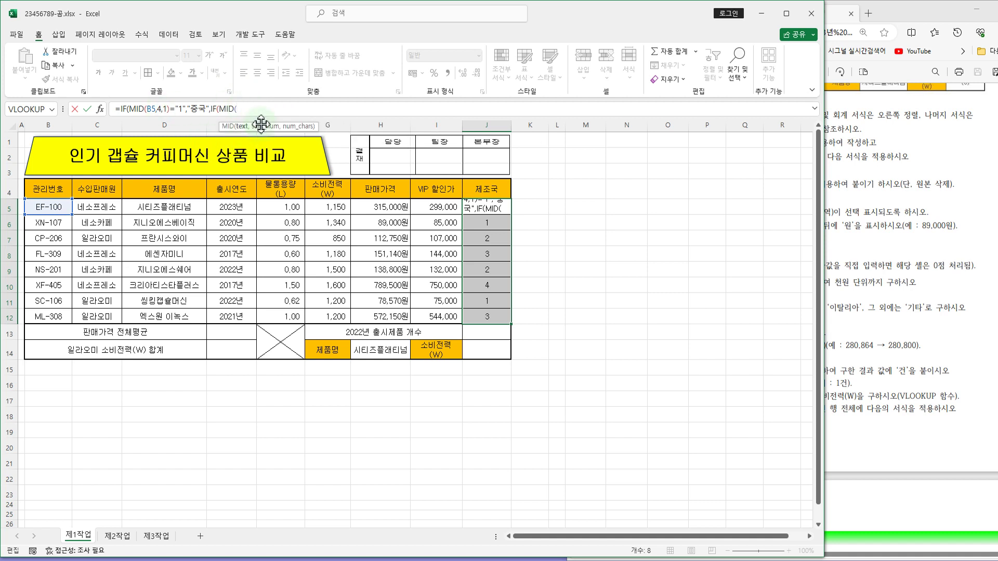
pyautogui.click(49, 206)
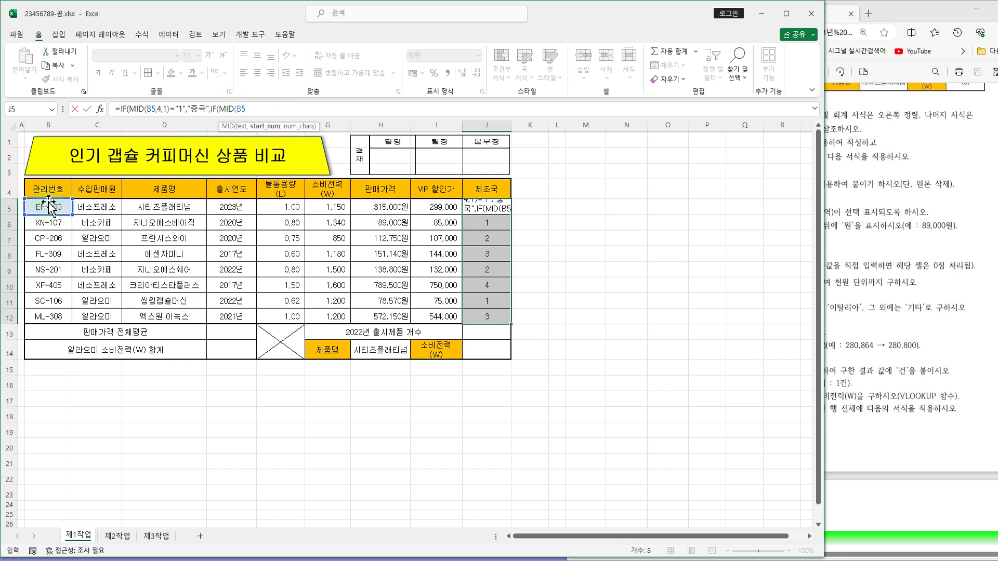
pyautogui.write(',4,1)')
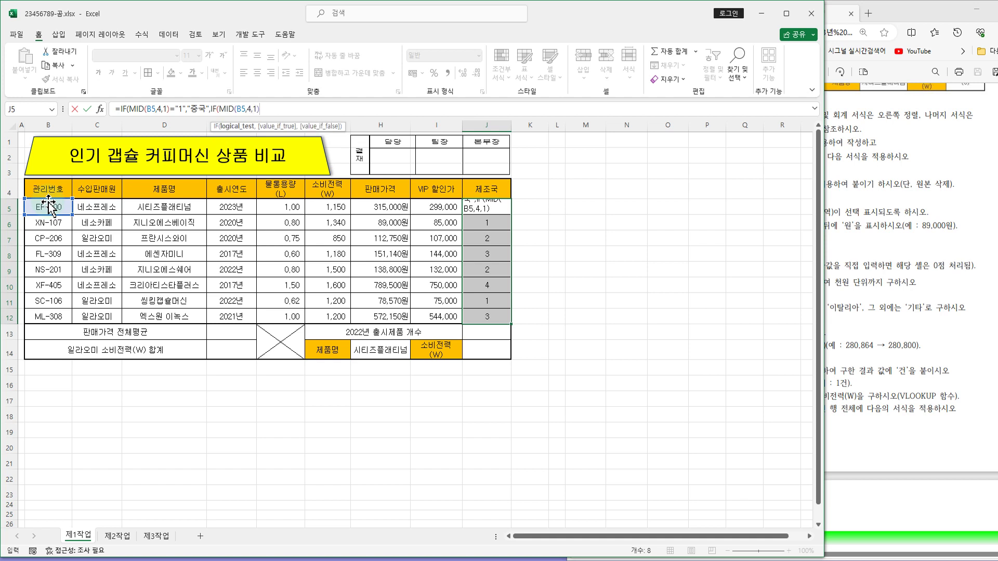
pyautogui.write('="2","')
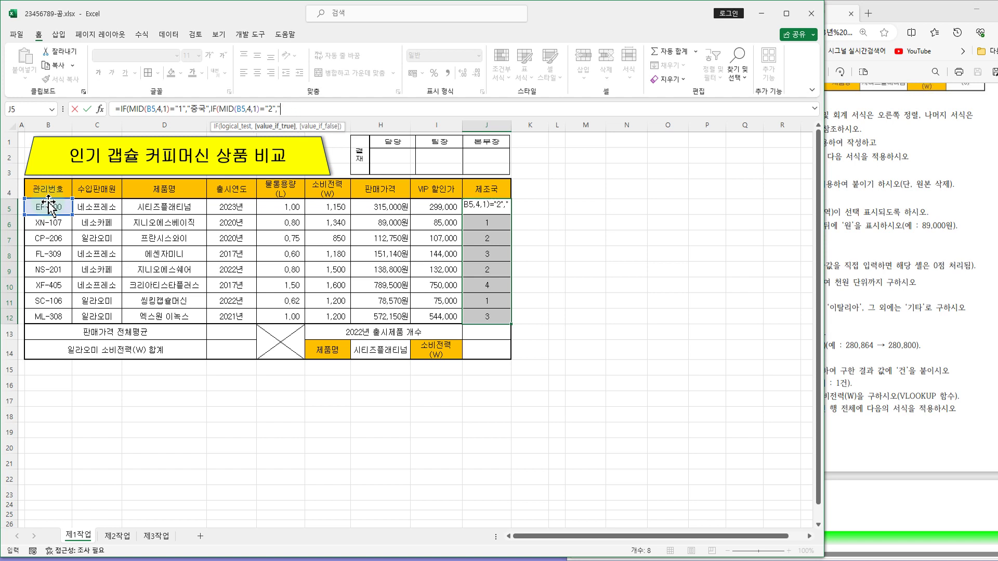
# Complete the nested IF with "이탈리아" as true value and "기타" as false value, and fill the formula across J5:J12
pyautogui.write('이탈리아')
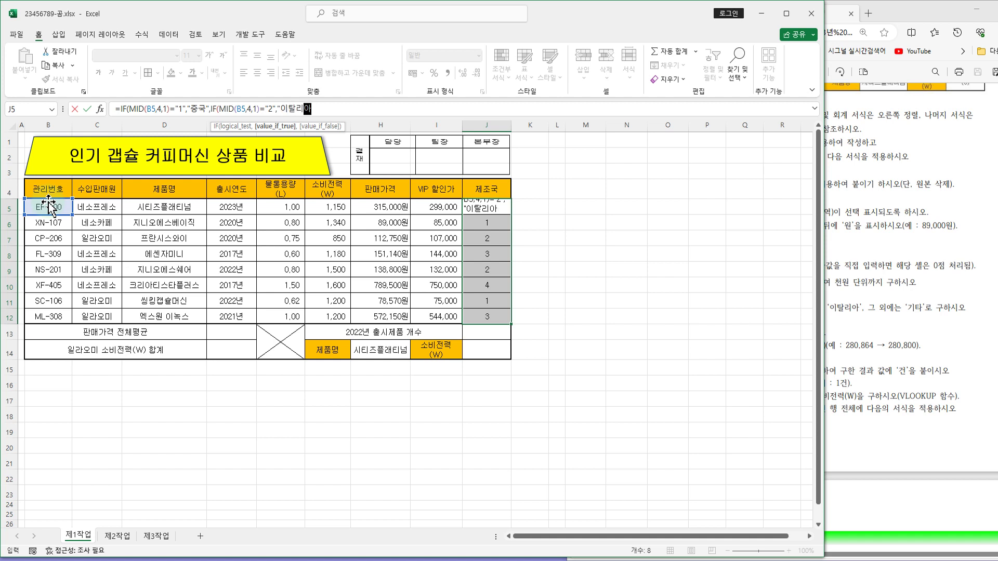
pyautogui.write('"')
pyautogui.write(',')
pyautogui.write('ㄱ')
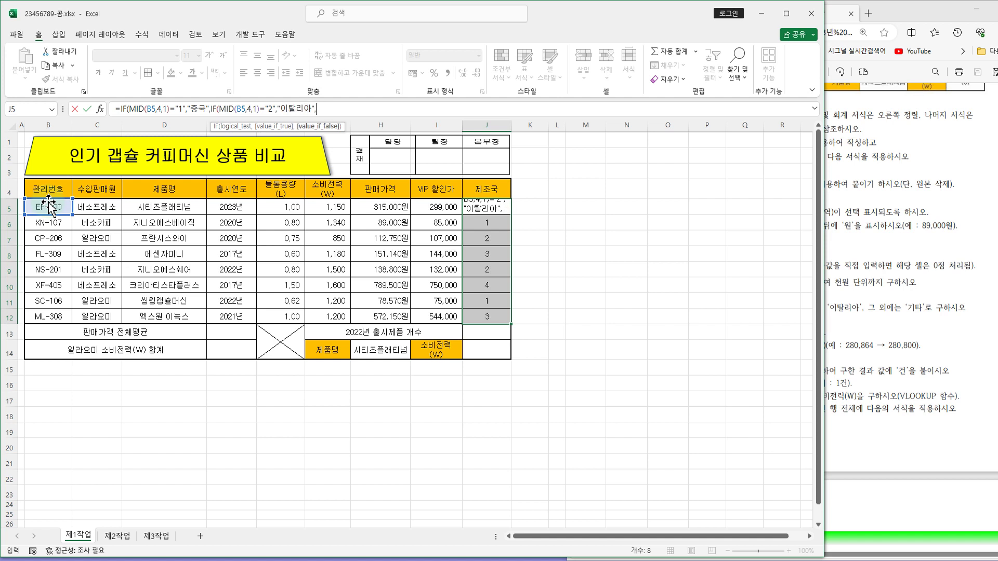
pyautogui.write('기타"')
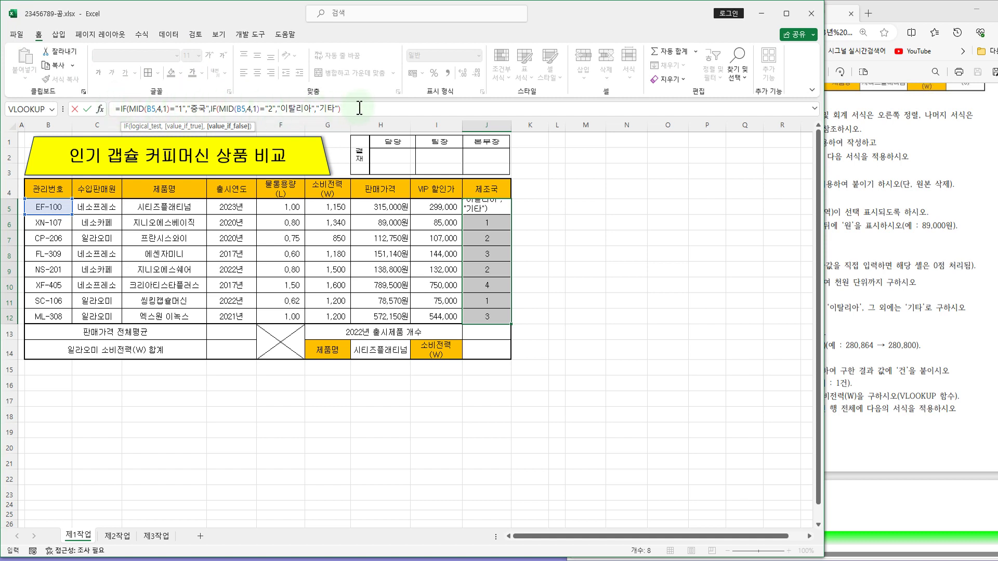
pyautogui.write(')')
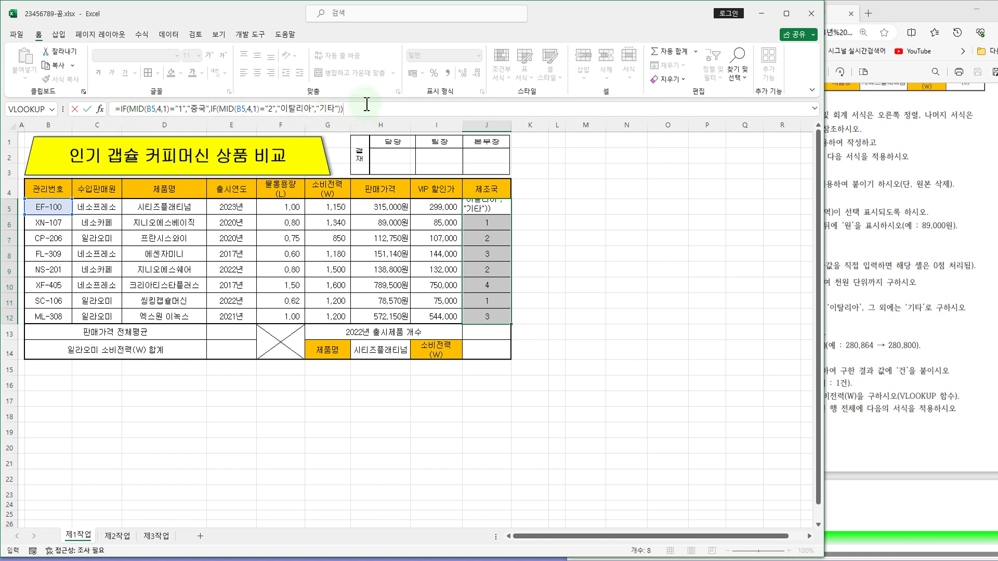
pyautogui.hotkey('ctrl', 'Return')
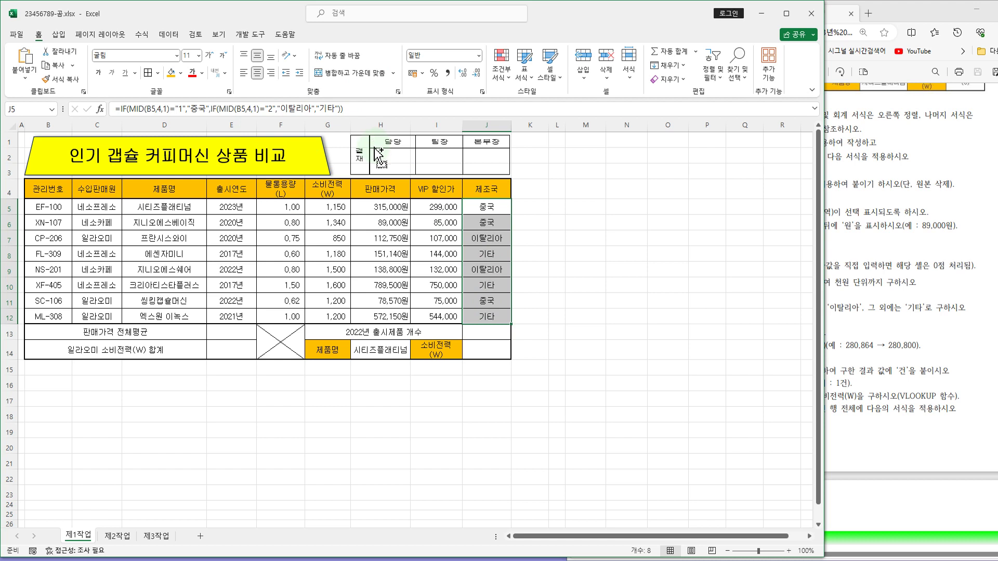
# Paste the captured picture of the nested IF formula and enlarge it in the empty rows below the table
pyautogui.hotkey('ctrl', 'v')
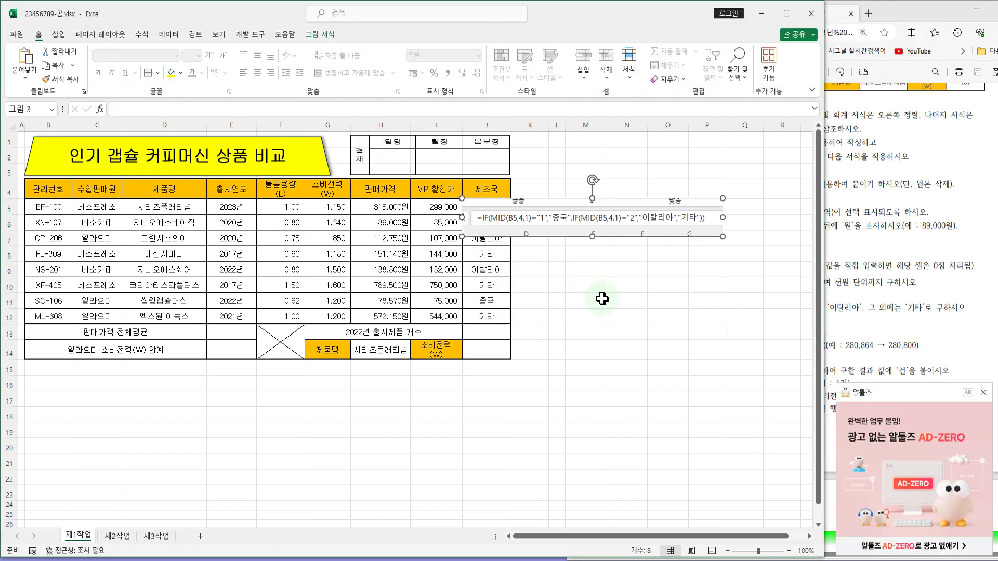
pyautogui.moveTo(747, 295); pyautogui.dragTo(756, 313)
pyautogui.moveTo(738, 264); pyautogui.dragTo(318, 426)
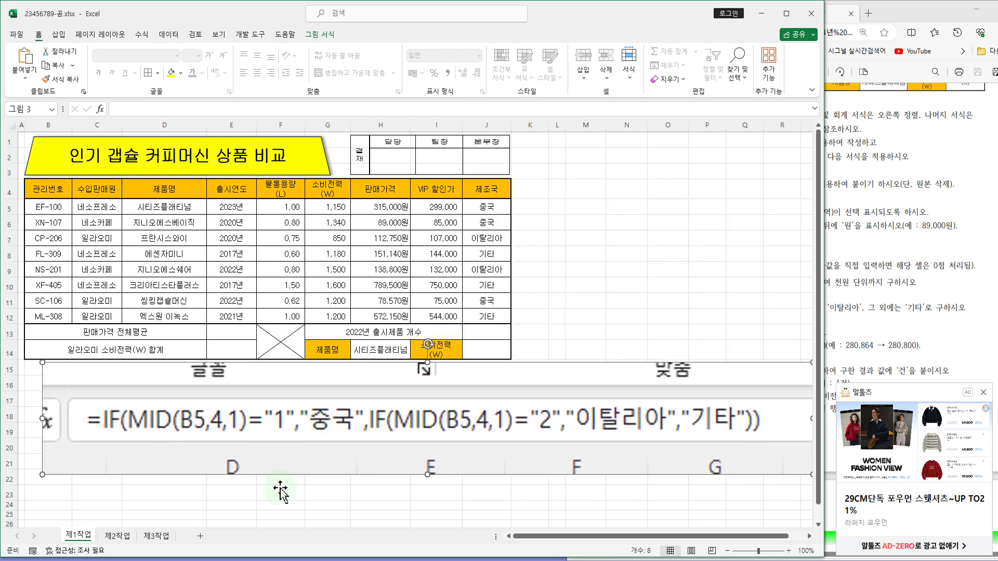
pyautogui.click(76, 205)
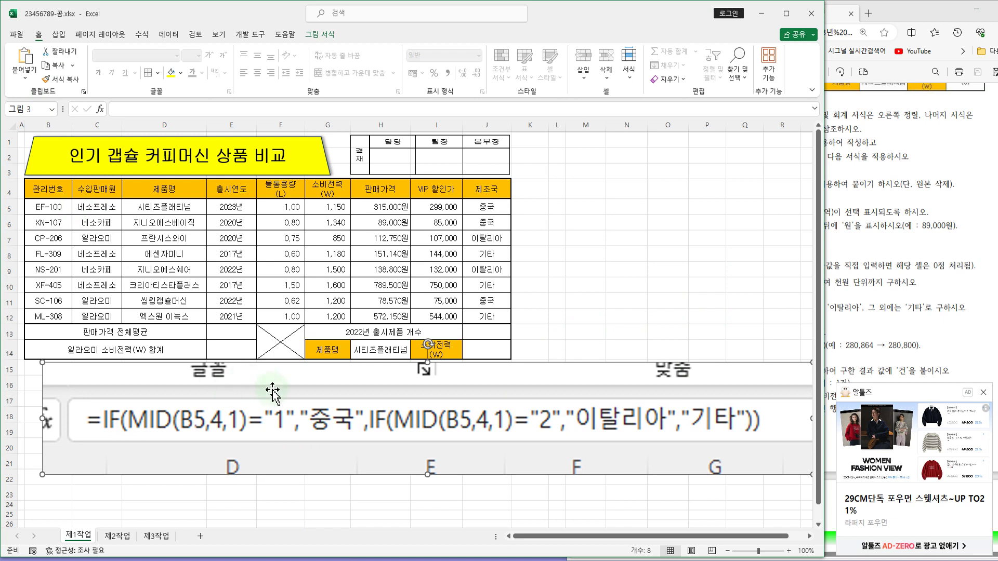
pyautogui.click(609, 305)
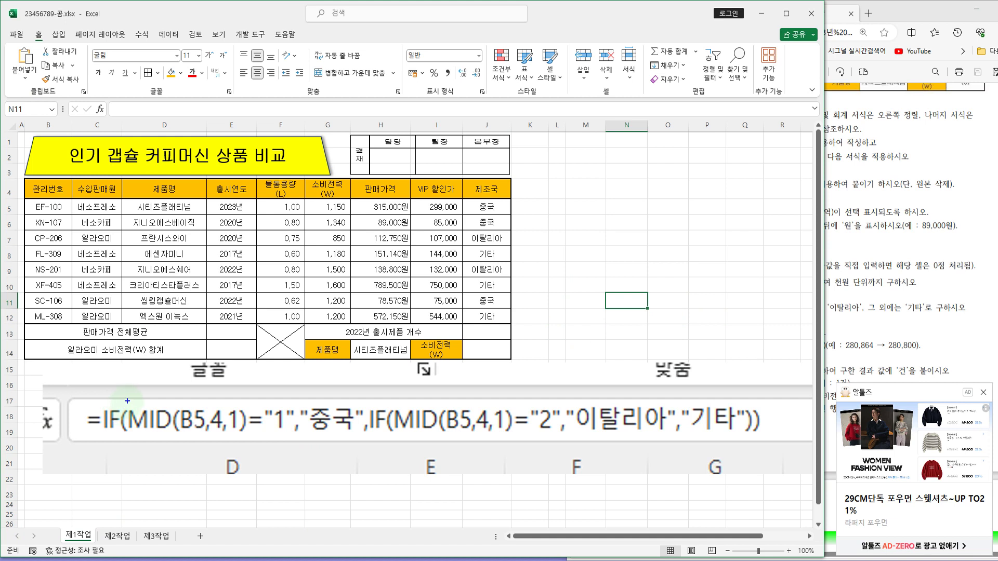
# Examine the logical test, true value and false value of both nested IF functions in the enlarged formula picture
pyautogui.moveTo(126, 399); pyautogui.dragTo(295, 441)
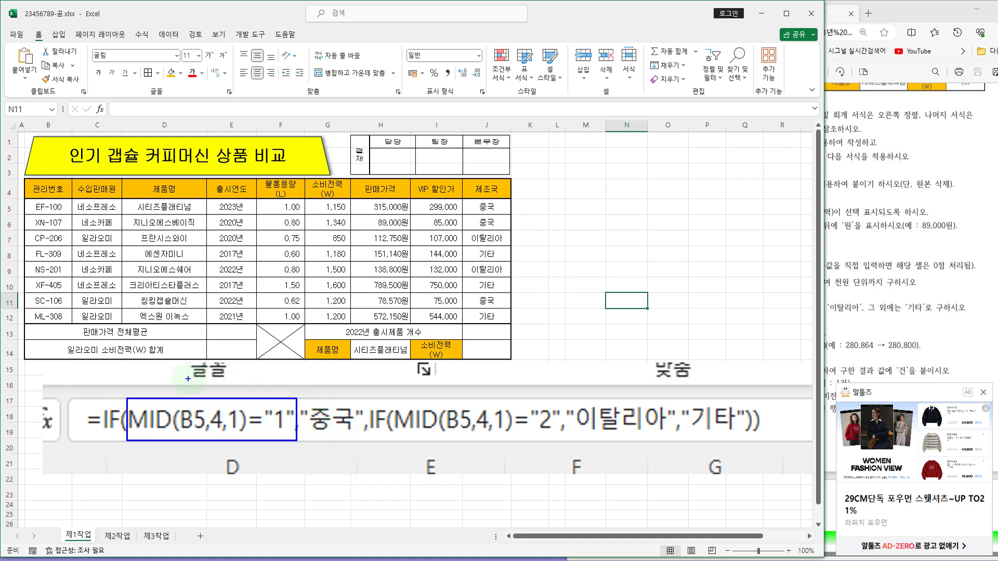
pyautogui.moveTo(188, 380); pyautogui.dragTo(196, 386)
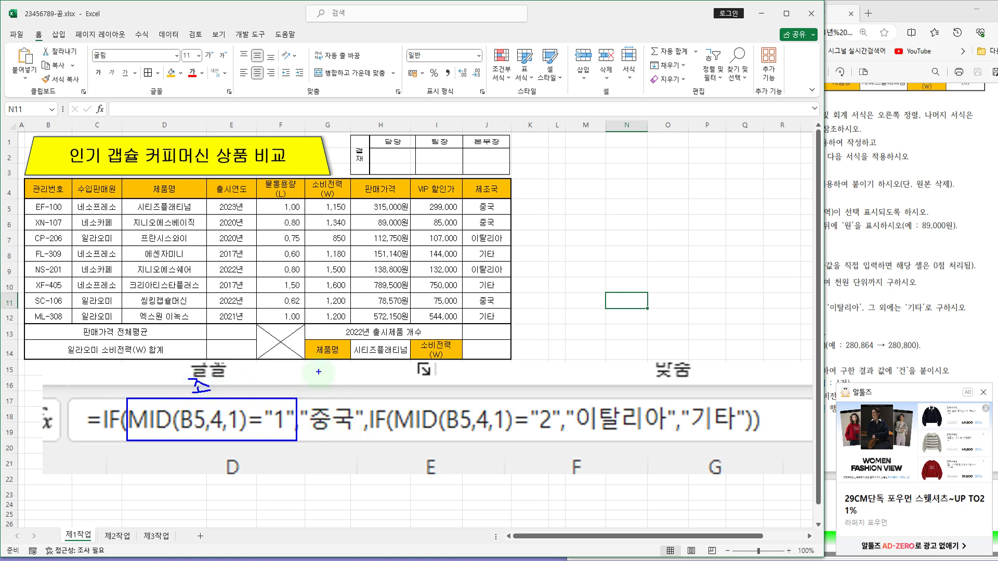
pyautogui.moveTo(326, 377)
pyautogui.mouseDown()
pyautogui.moveTo(330, 392)
pyautogui.moveTo(316, 381)
pyautogui.moveTo(336, 441)
pyautogui.moveTo(348, 443)
pyautogui.mouseUp()
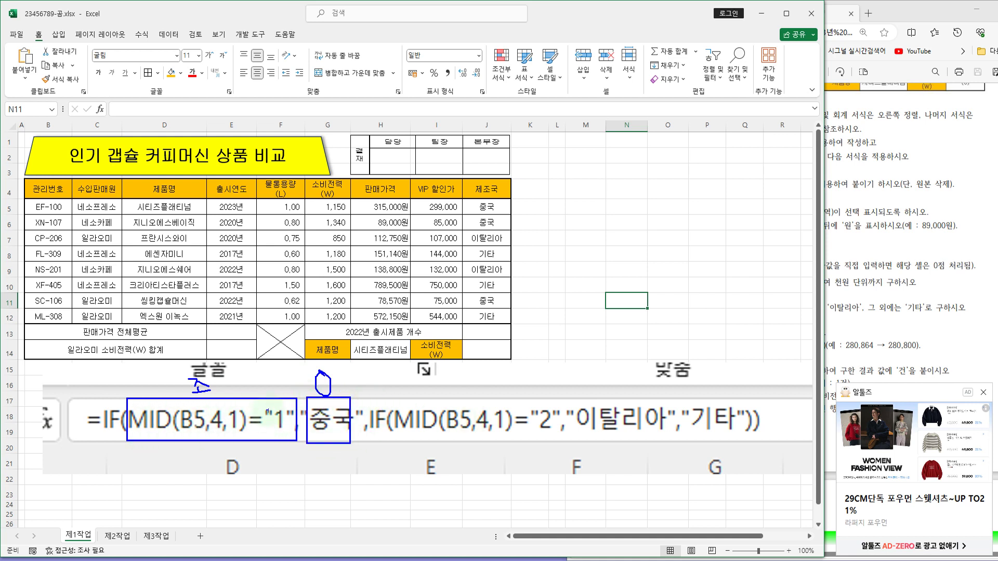
pyautogui.moveTo(367, 398)
pyautogui.mouseDown()
pyautogui.moveTo(389, 440)
pyautogui.moveTo(753, 441)
pyautogui.mouseUp()
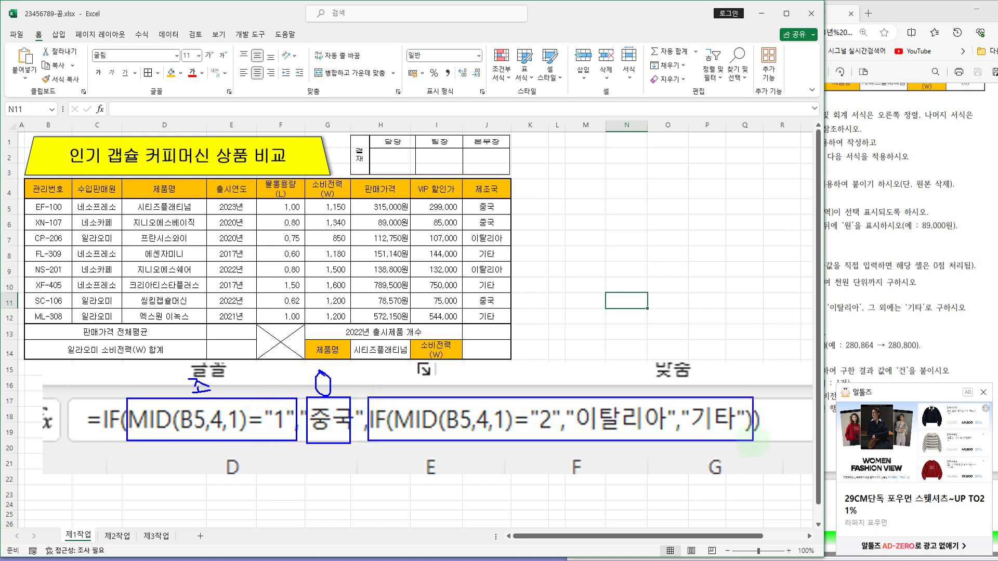
pyautogui.moveTo(564, 361)
pyautogui.mouseDown()
pyautogui.moveTo(544, 384)
pyautogui.moveTo(588, 389)
pyautogui.mouseUp()
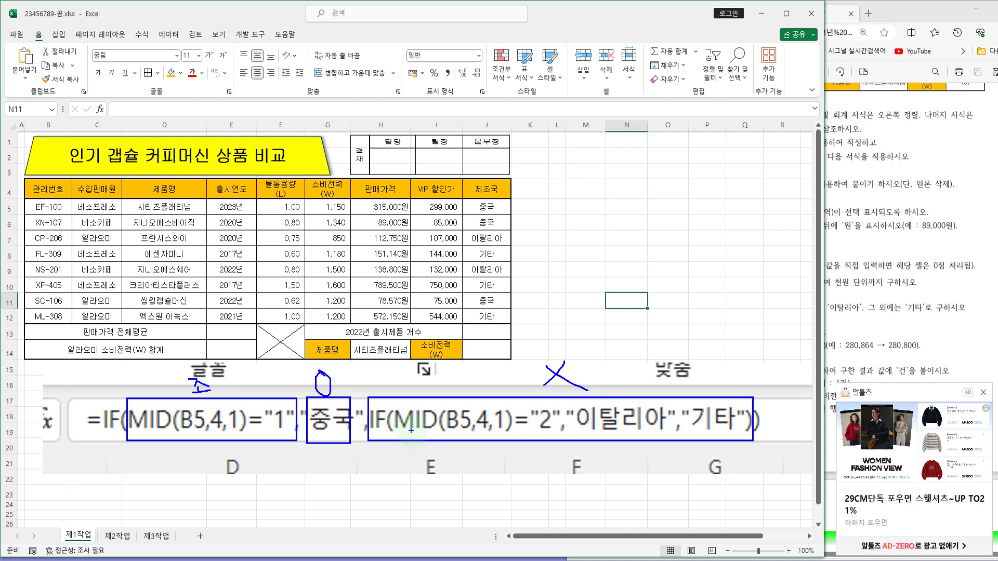
pyautogui.moveTo(397, 409)
pyautogui.mouseDown()
pyautogui.moveTo(424, 437)
pyautogui.moveTo(554, 432)
pyautogui.mouseUp()
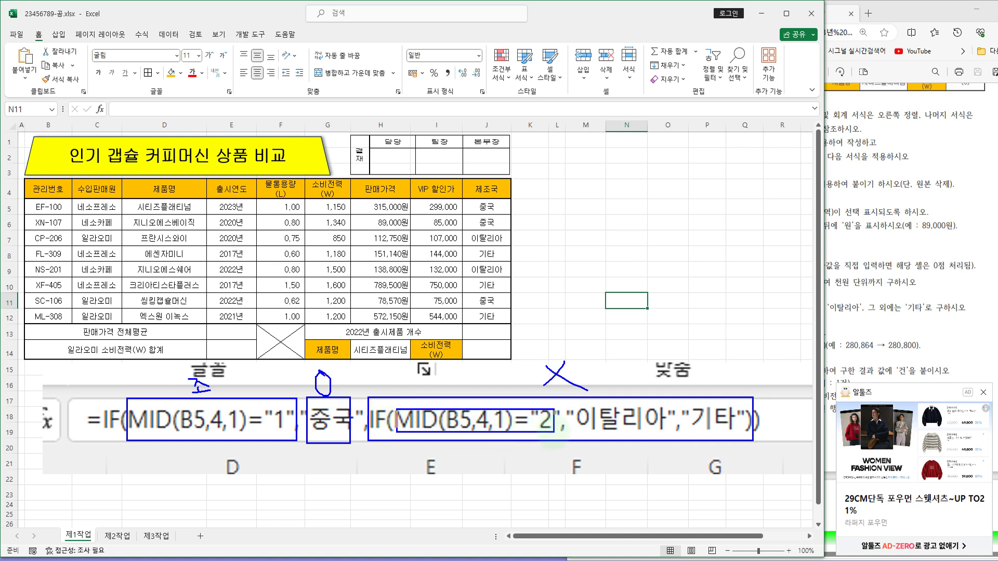
pyautogui.moveTo(633, 425); pyautogui.dragTo(643, 431)
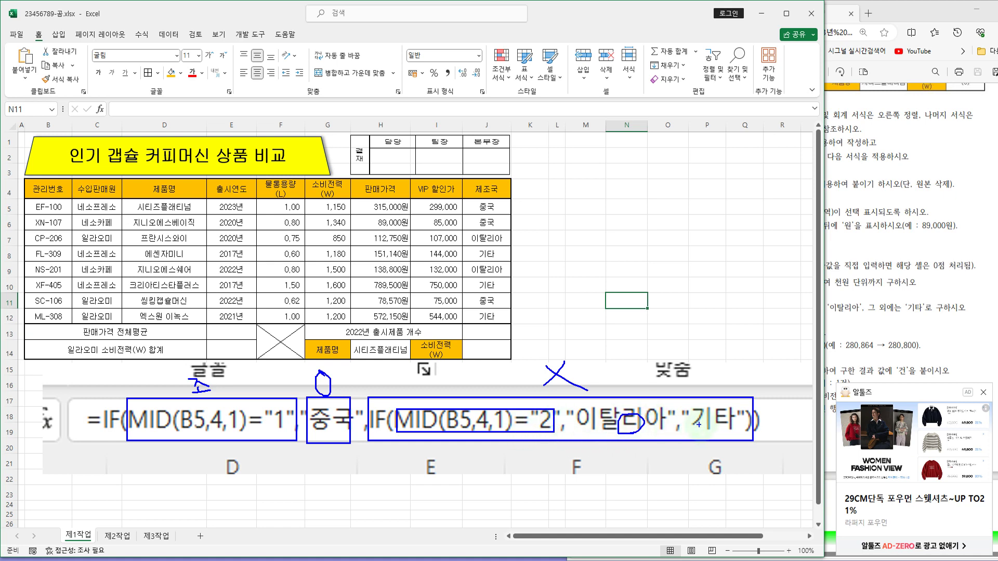
pyautogui.moveTo(706, 416)
pyautogui.mouseDown()
pyautogui.moveTo(723, 432)
pyautogui.moveTo(706, 434)
pyautogui.moveTo(725, 432)
pyautogui.mouseUp()
pyautogui.press('Escape')
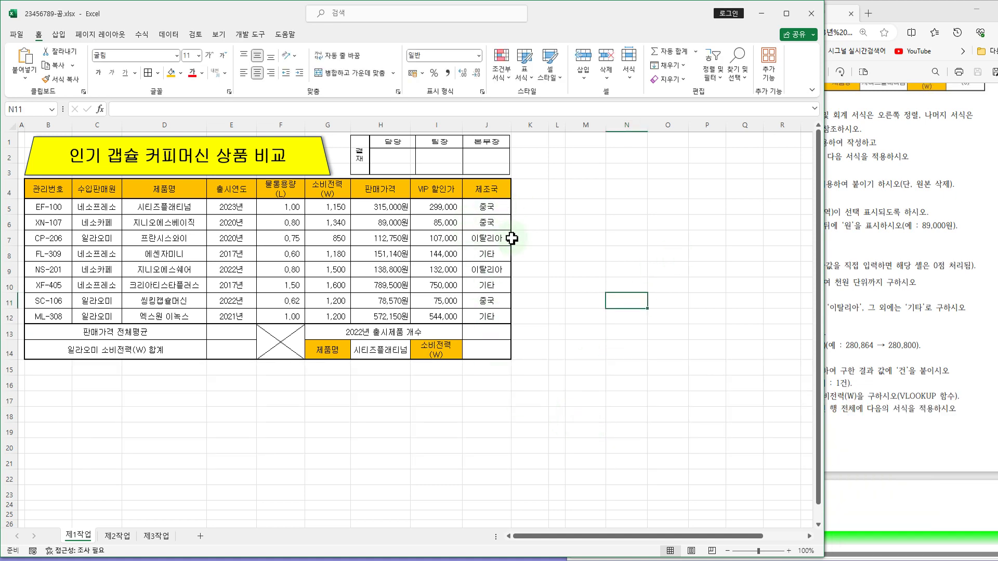
# Read condition (3) for 판매가격 전체평균 in the exam PDF, including its functions and rounding example, and return to the Excel workbook
pyautogui.click(870, 401)
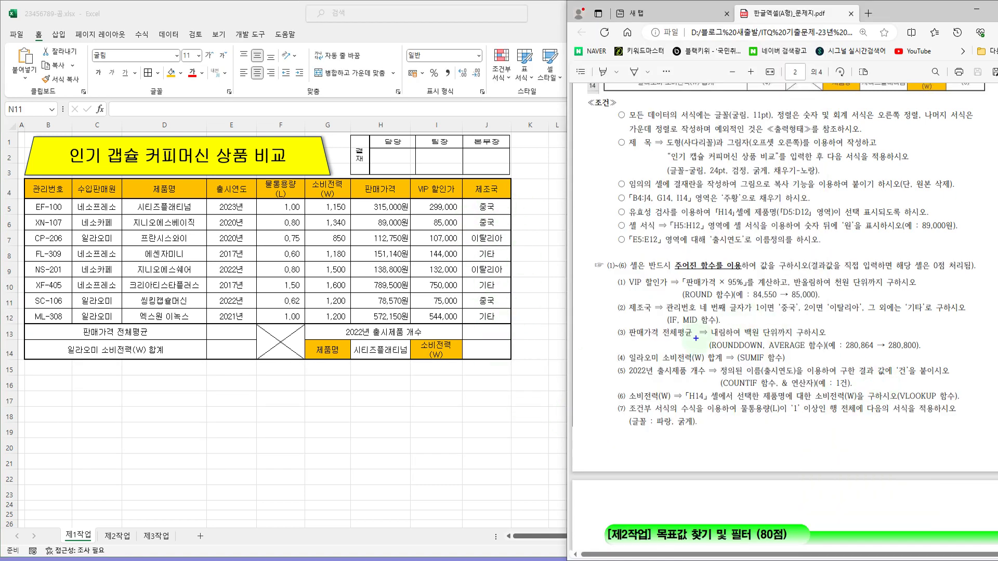
pyautogui.moveTo(776, 348); pyautogui.dragTo(817, 353)
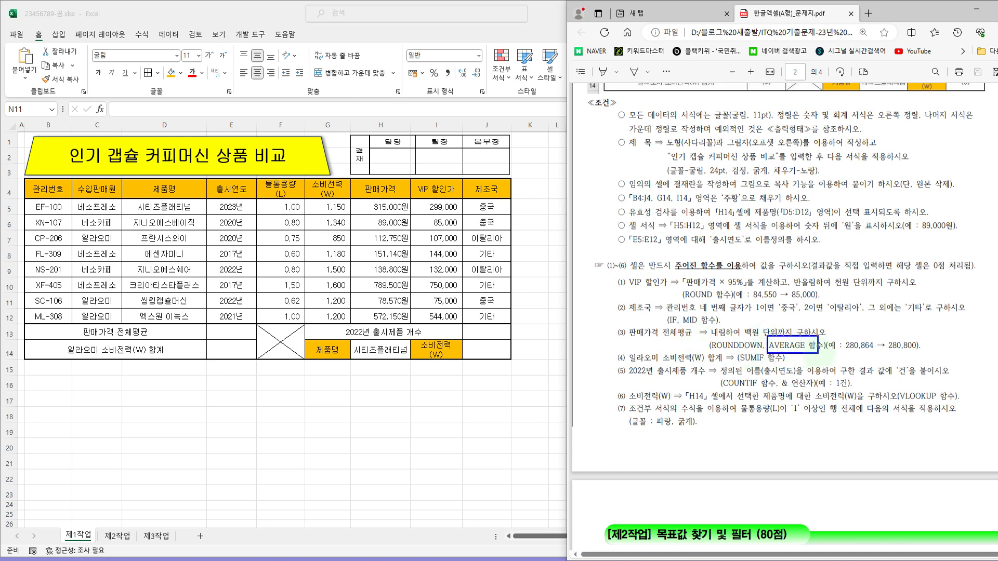
pyautogui.moveTo(626, 326); pyautogui.dragTo(690, 340)
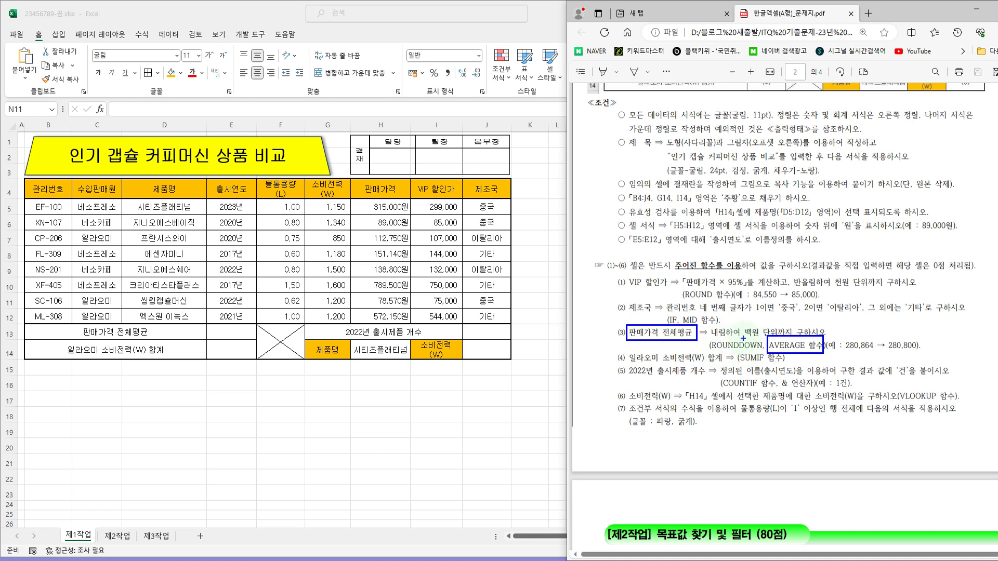
pyautogui.moveTo(705, 334); pyautogui.dragTo(752, 359)
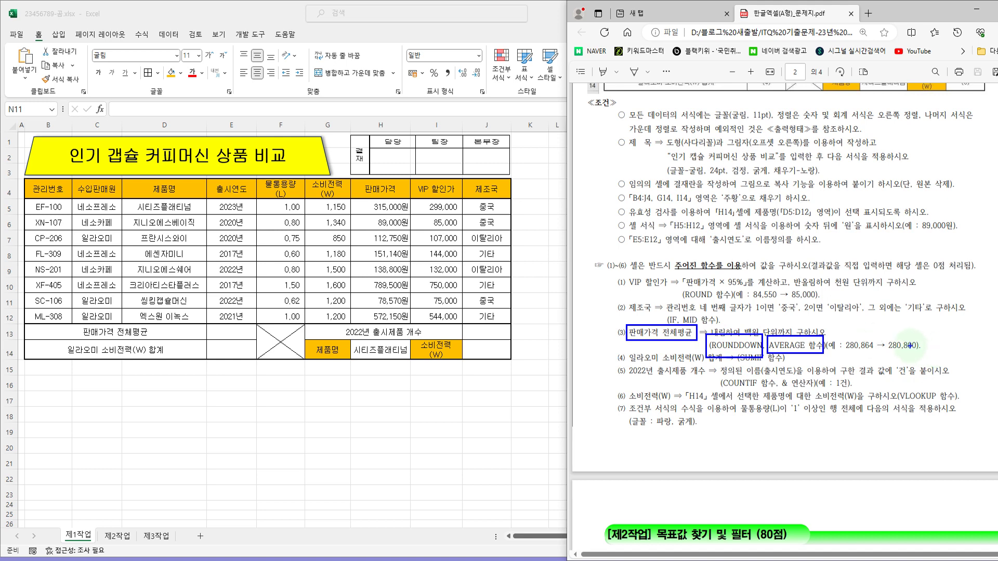
pyautogui.moveTo(887, 333); pyautogui.dragTo(920, 356)
pyautogui.moveTo(921, 318); pyautogui.dragTo(937, 329)
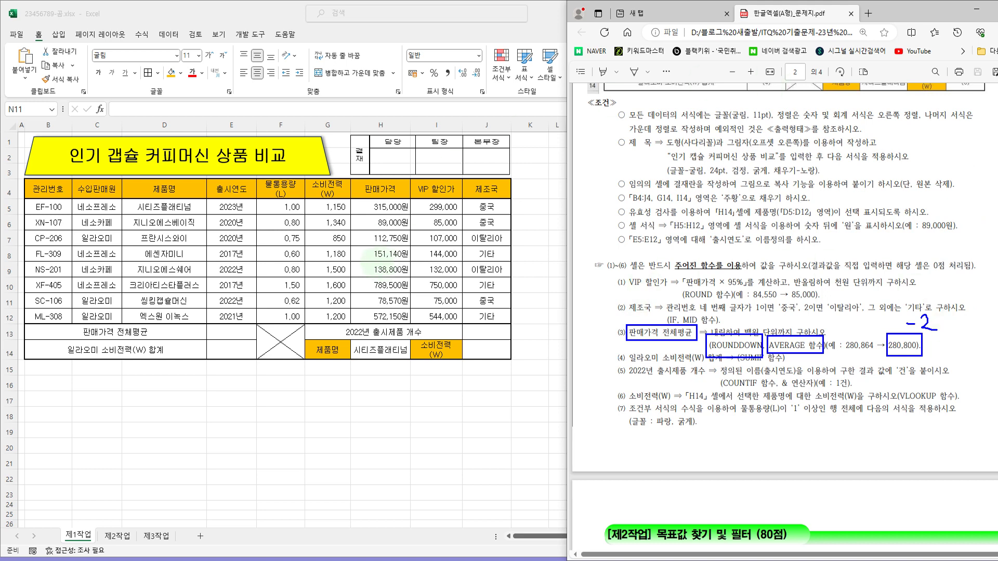
pyautogui.press('Escape')
pyautogui.hotkey('alt', 'Tab')
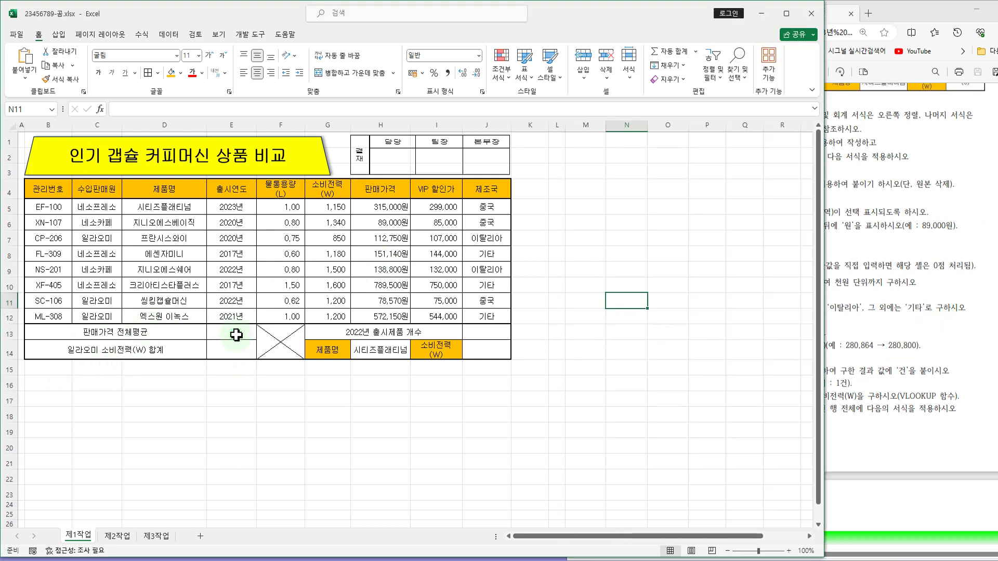
# Enter =AVERAGE(H5:H12) in cell E13 for 판매가격 전체평균
pyautogui.click(236, 335)
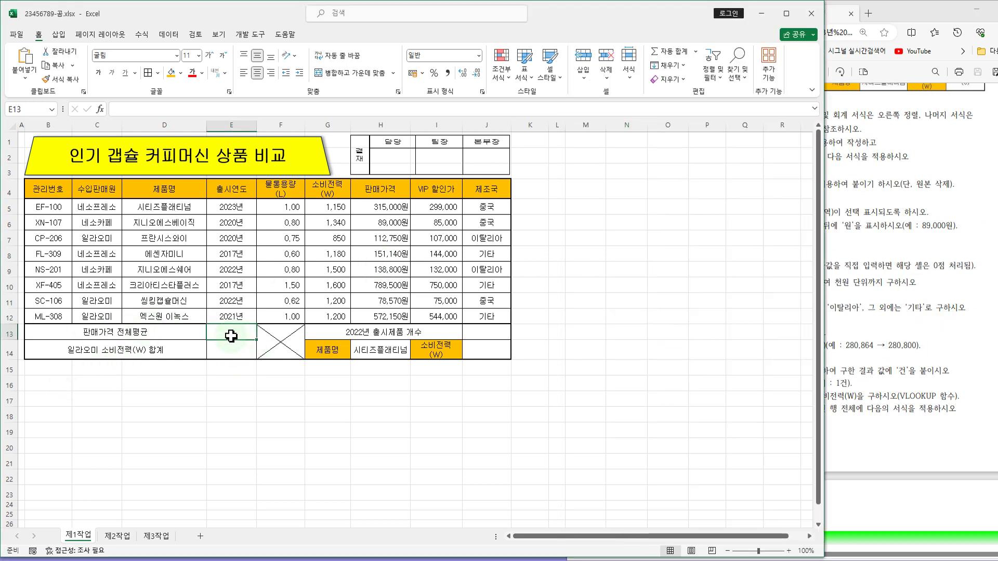
pyautogui.write('=')
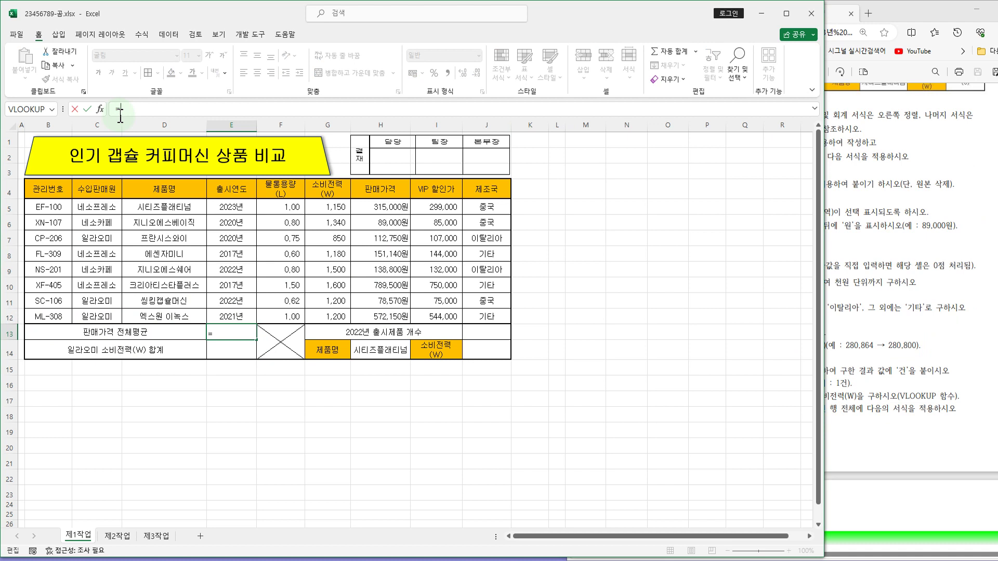
pyautogui.write('a')
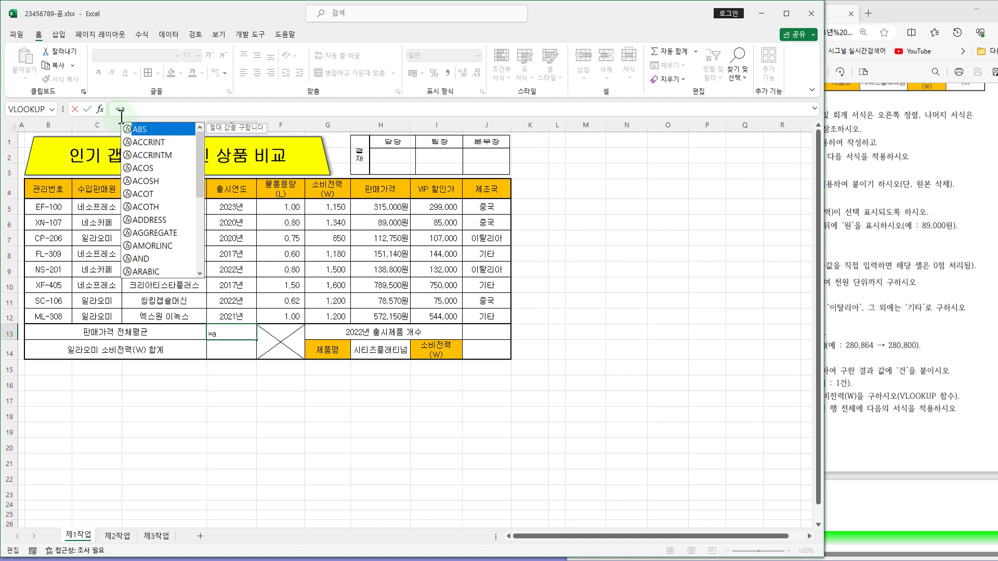
pyautogui.write('v')
pyautogui.press('Tab')
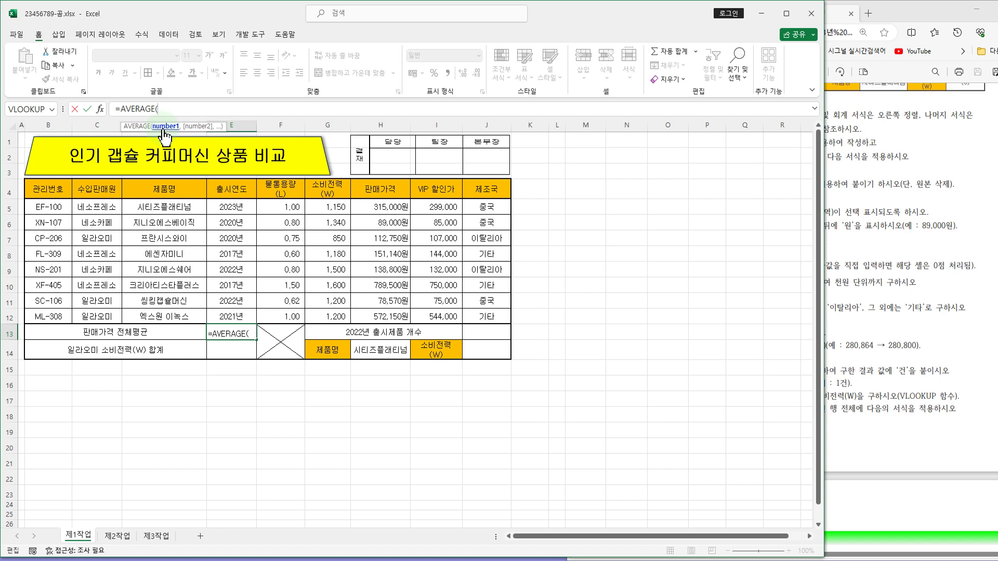
pyautogui.write('1,2,')
pyautogui.press('BackSpace')
pyautogui.press('BackSpace')
pyautogui.press('BackSpace')
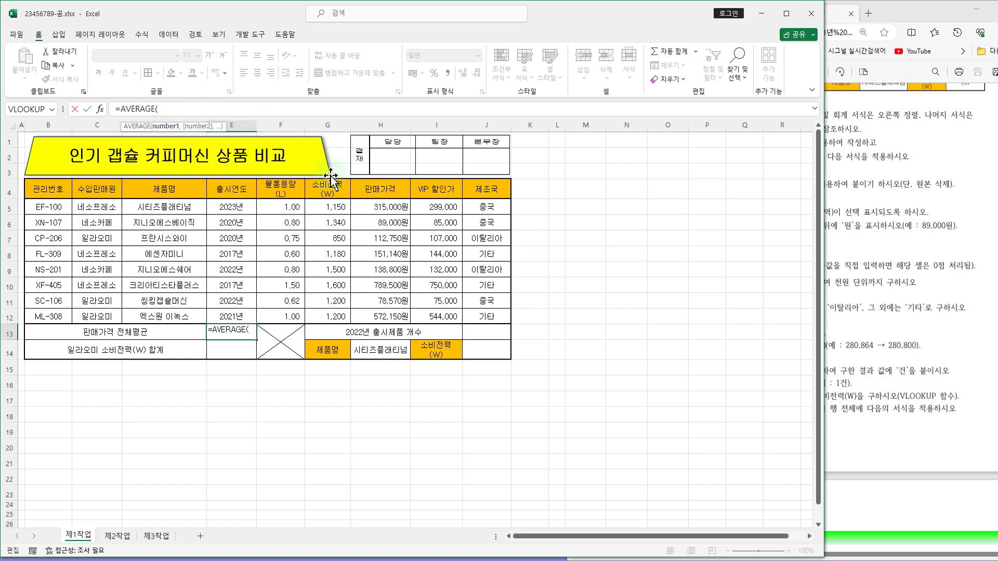
pyautogui.moveTo(392, 208); pyautogui.dragTo(386, 314)
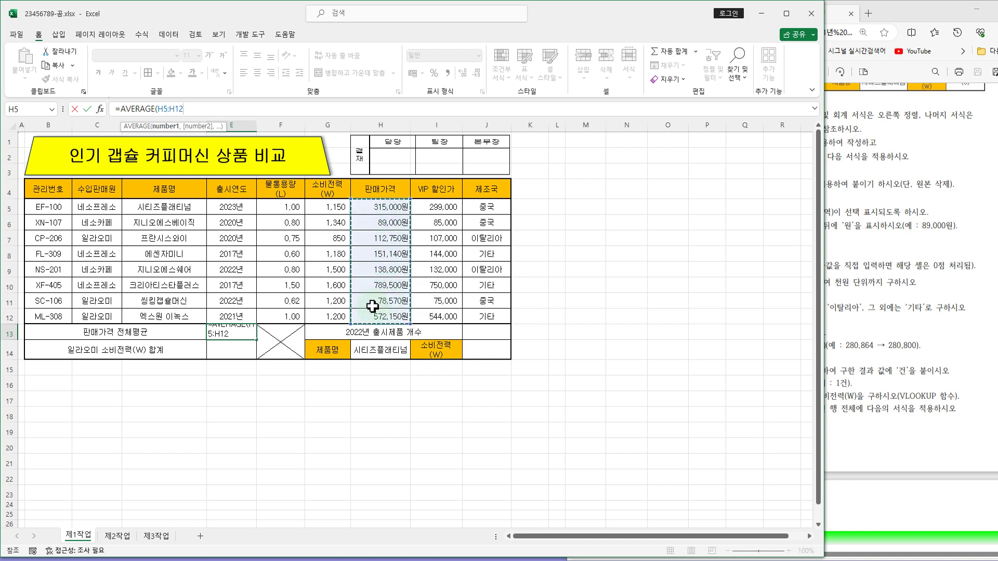
pyautogui.press('Return')
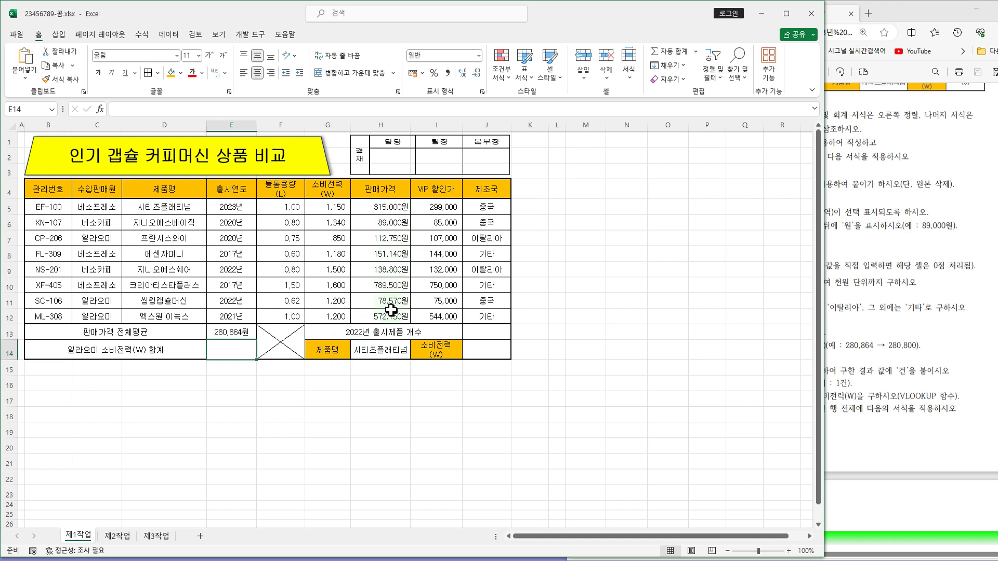
# Insert the ROUNDDOWN function in front of AVERAGE in the formula of cell E13
pyautogui.click(238, 334)
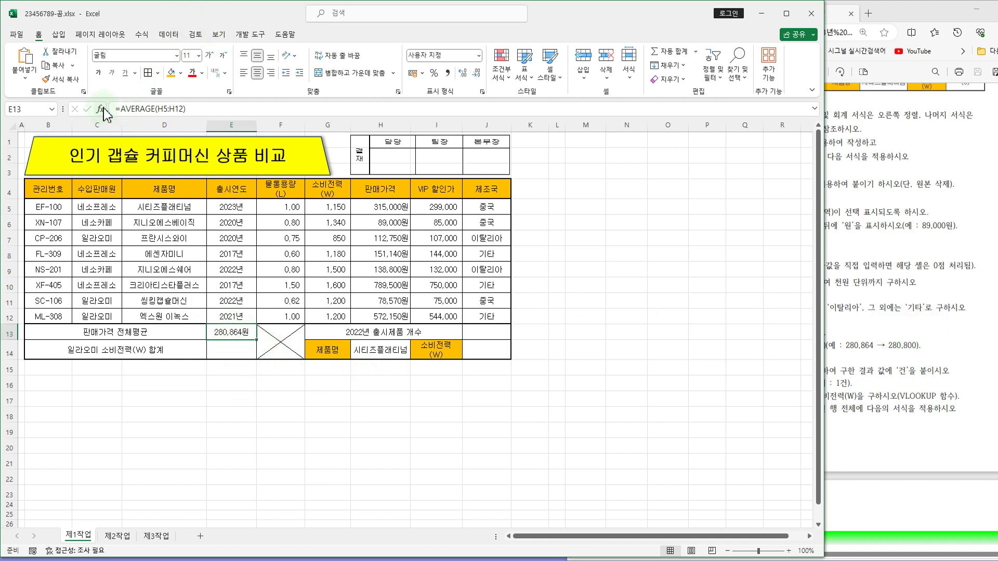
pyautogui.click(157, 108)
pyautogui.press('Home')
pyautogui.press('Right')
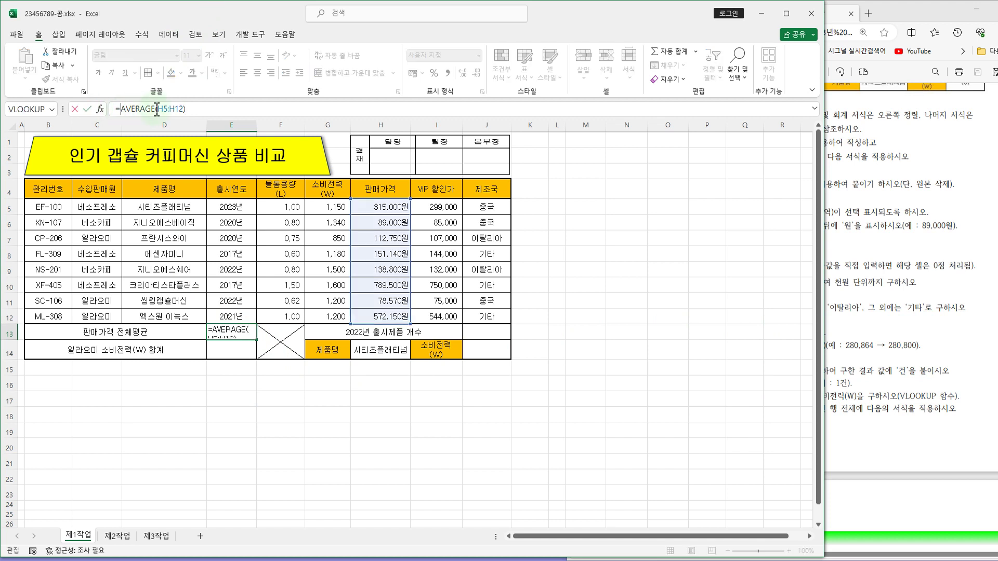
pyautogui.write('ro')
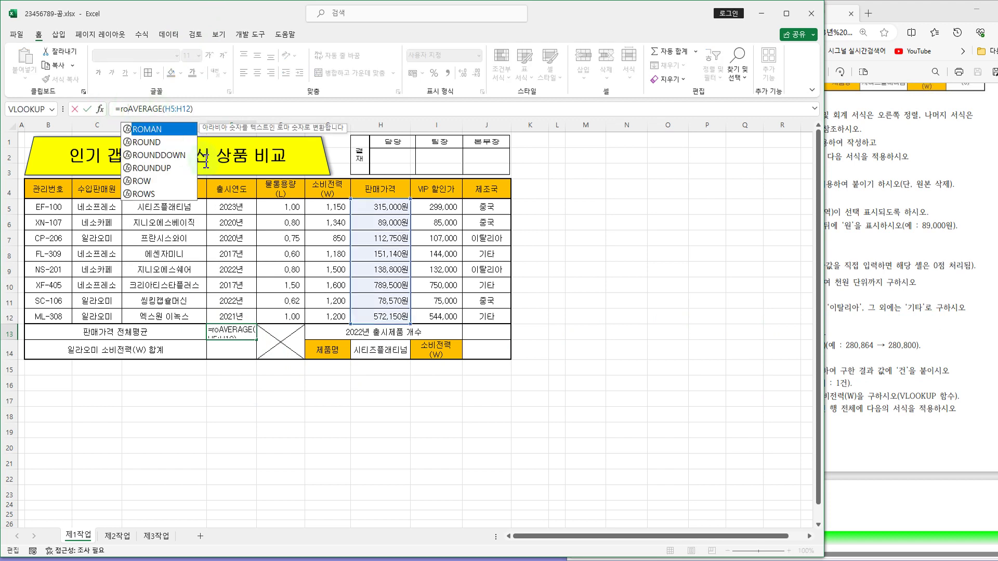
pyautogui.doubleClick(161, 155)
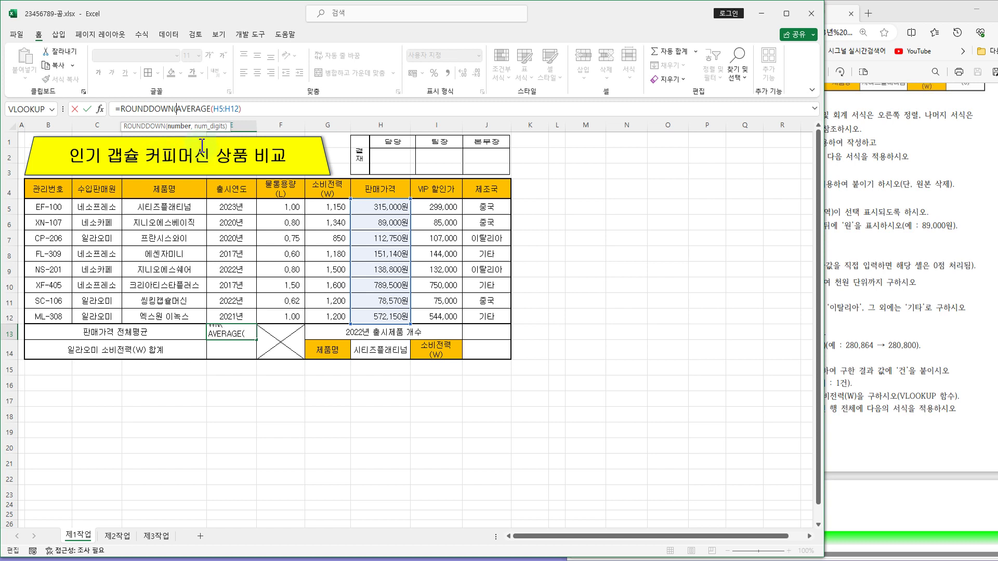
# Complete the E13 formula as =ROUNDDOWN(AVERAGE(H5:H12),-2) to round down to the hundreds
pyautogui.write('(')
pyautogui.press('BackSpace')
pyautogui.moveTo(173, 109); pyautogui.dragTo(248, 108)
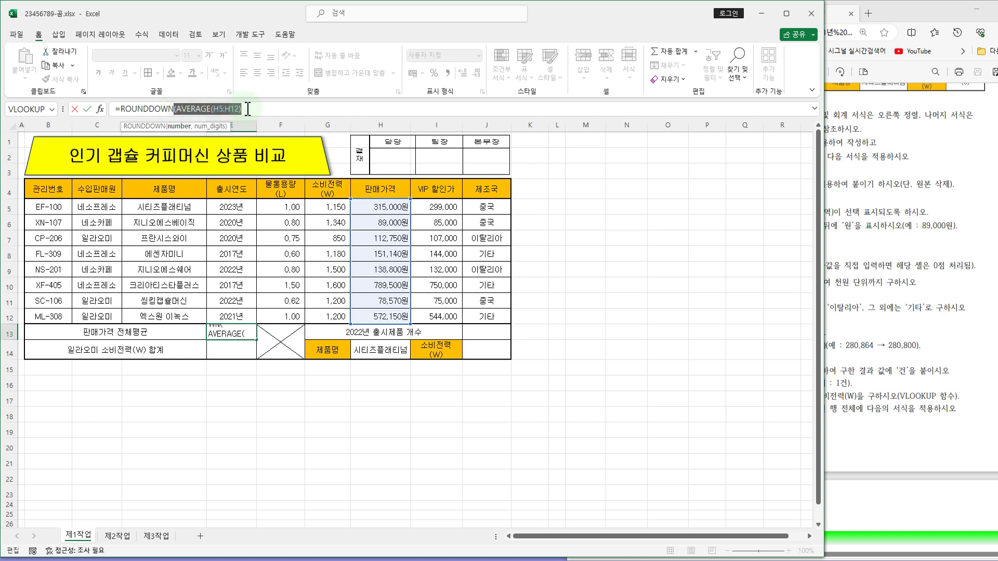
pyautogui.press('Right')
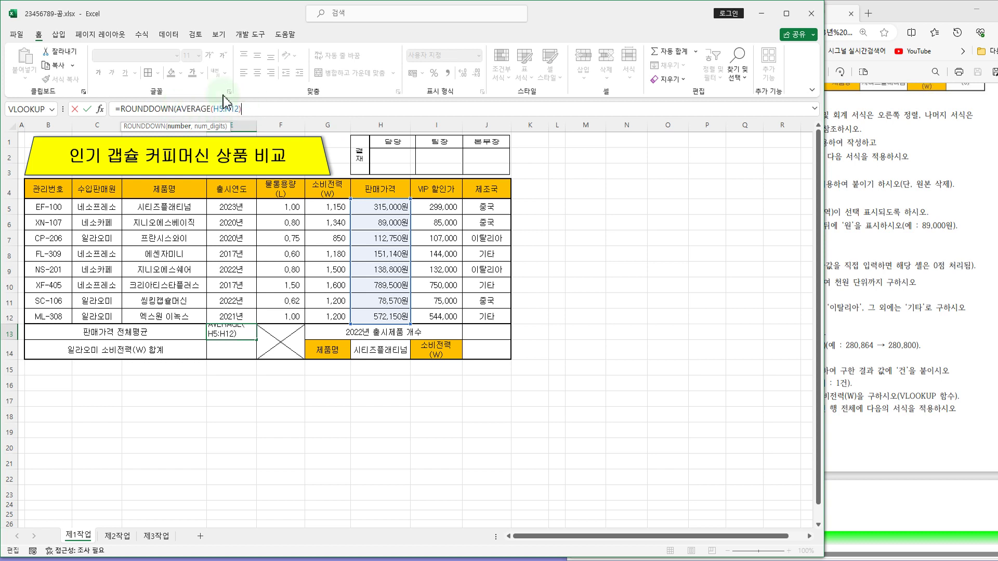
pyautogui.write(',-2')
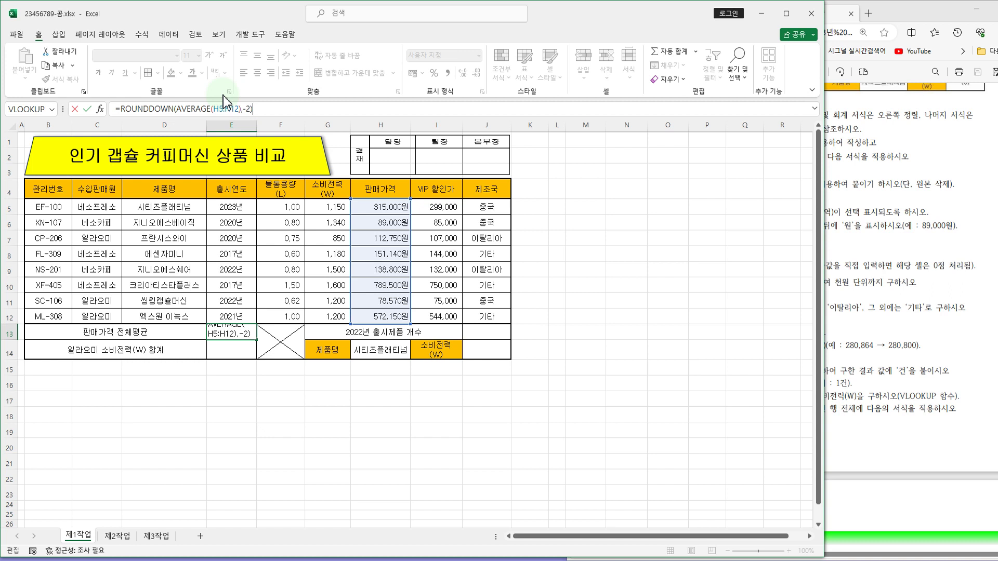
pyautogui.press('Return')
pyautogui.click(240, 332)
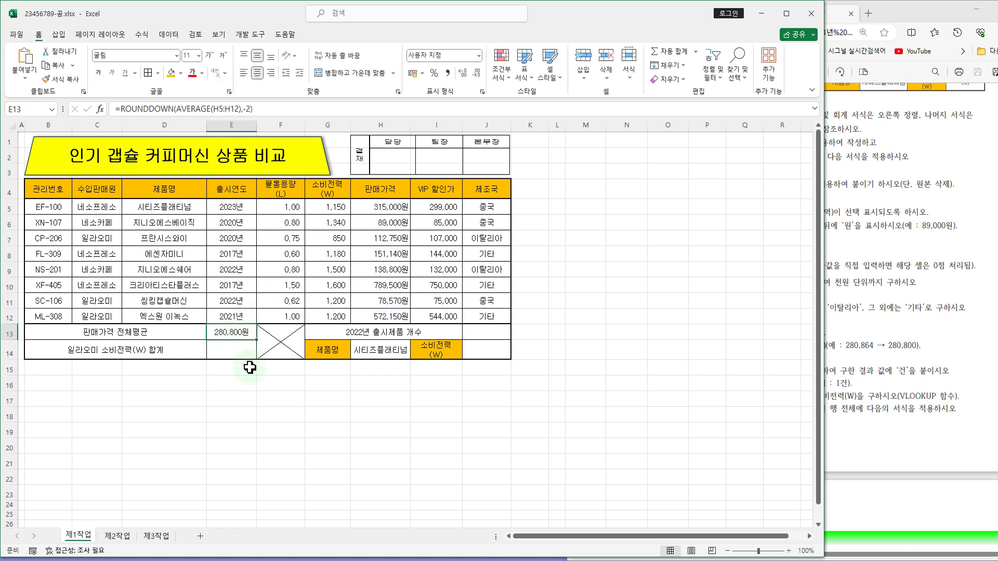
# Switch to the exam PDF and read condition (4) for 일라오미 소비전력(W) 합계, including its required function
pyautogui.click(922, 300)
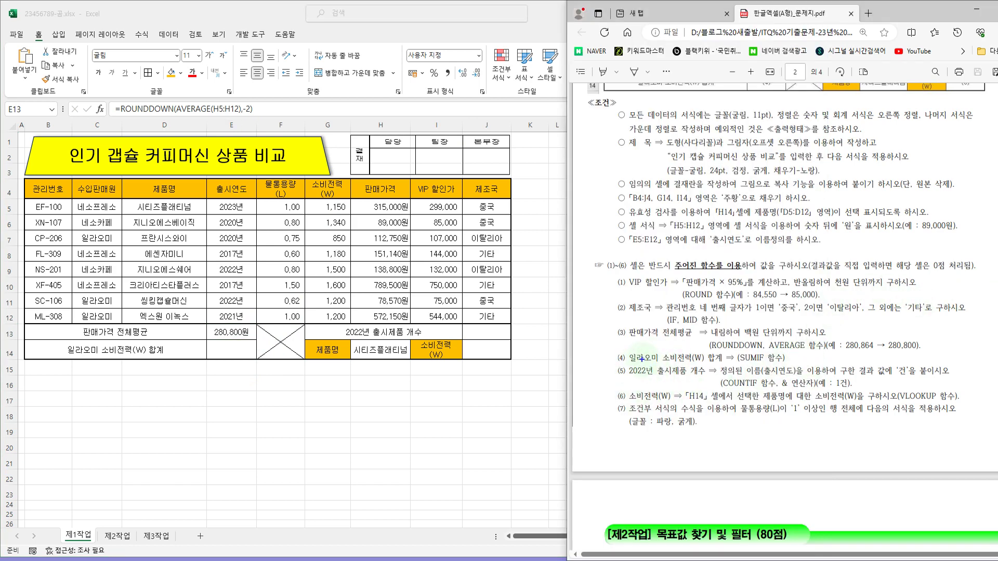
pyautogui.moveTo(610, 348); pyautogui.dragTo(798, 366)
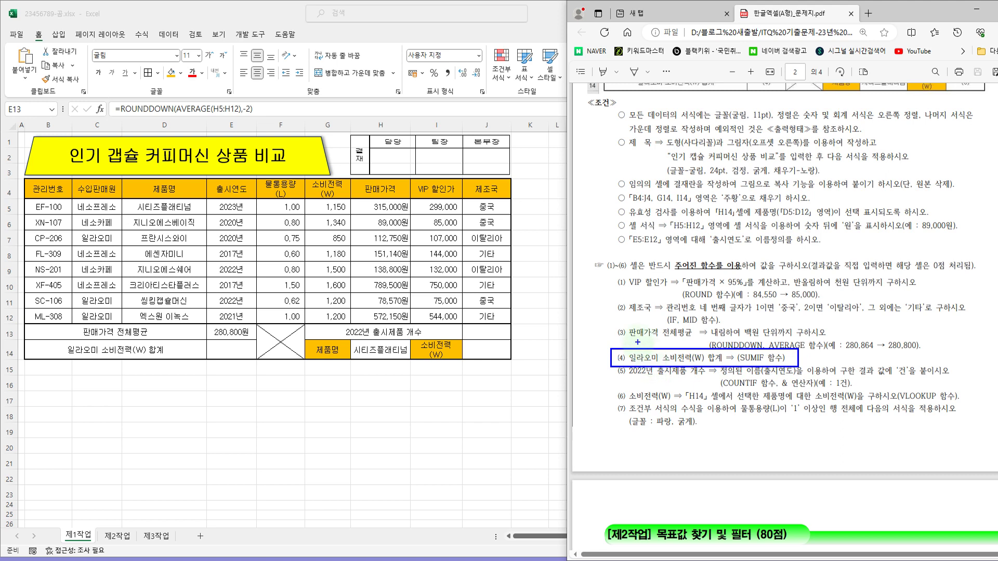
pyautogui.moveTo(638, 339)
pyautogui.mouseDown()
pyautogui.moveTo(647, 348)
pyautogui.moveTo(656, 335)
pyautogui.mouseUp()
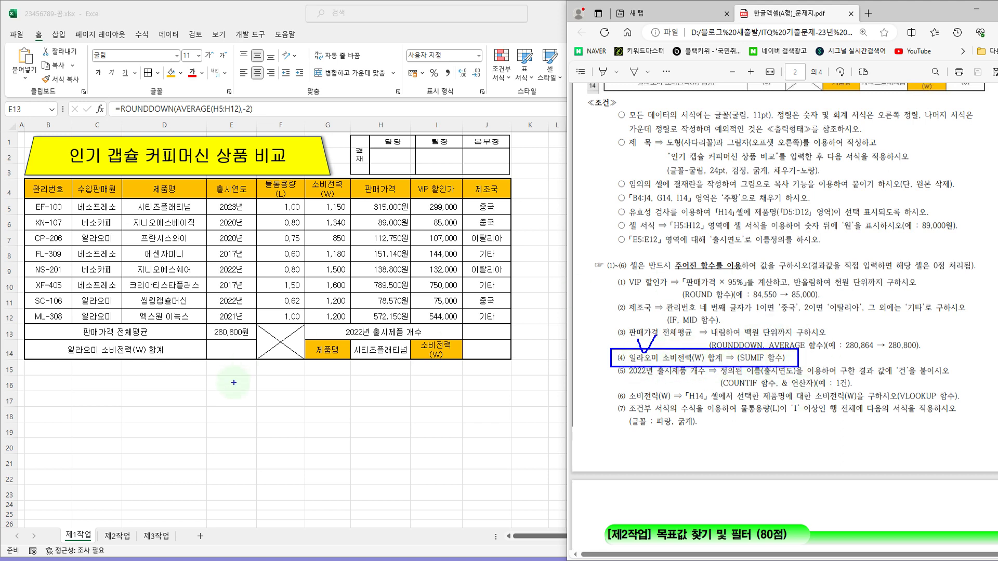
# In Excel, begin a SUMIF formula in cell E14 with range C5:C12 and criteria "일라오미"
pyautogui.click(232, 354)
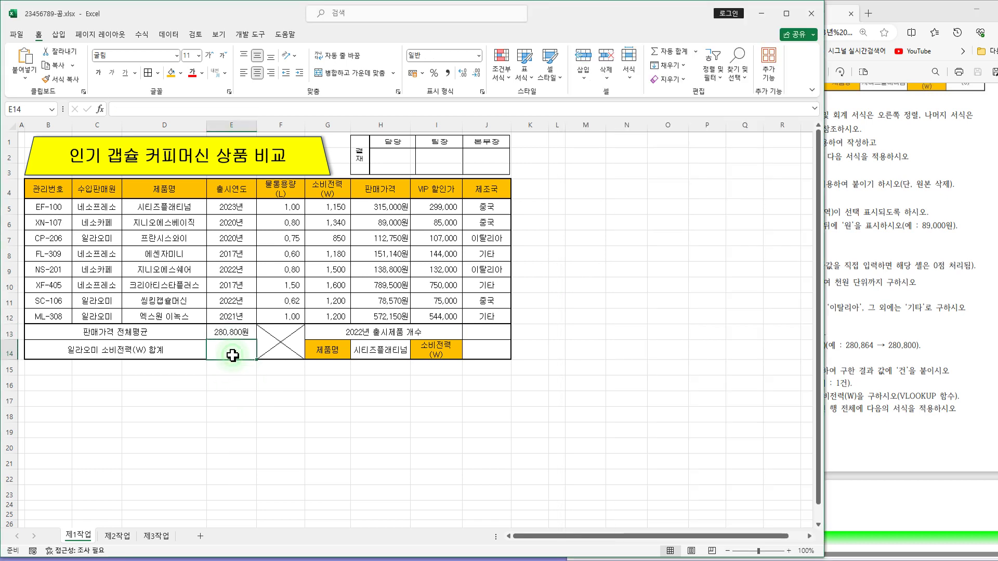
pyautogui.click(140, 109)
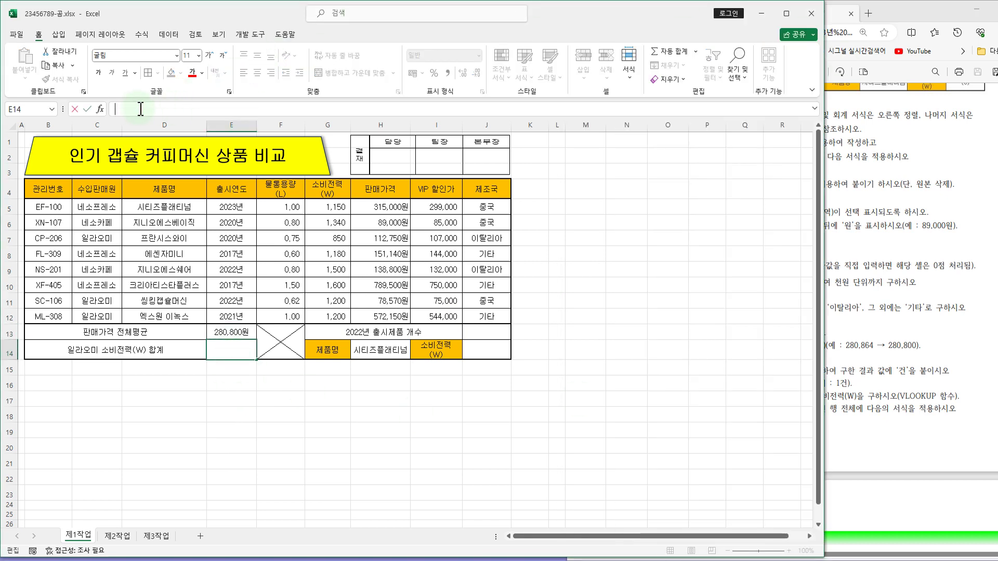
pyautogui.write('=su')
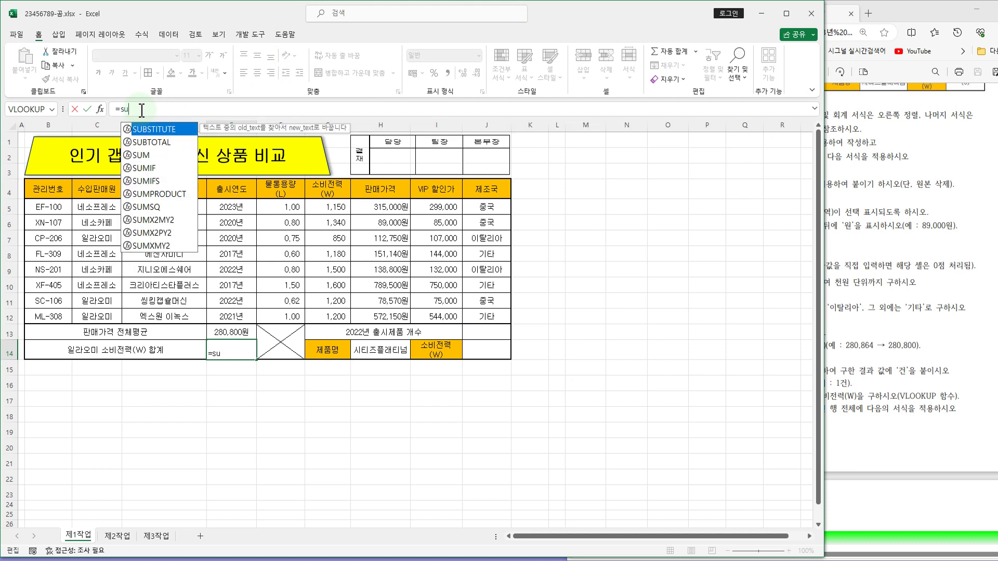
pyautogui.doubleClick(150, 168)
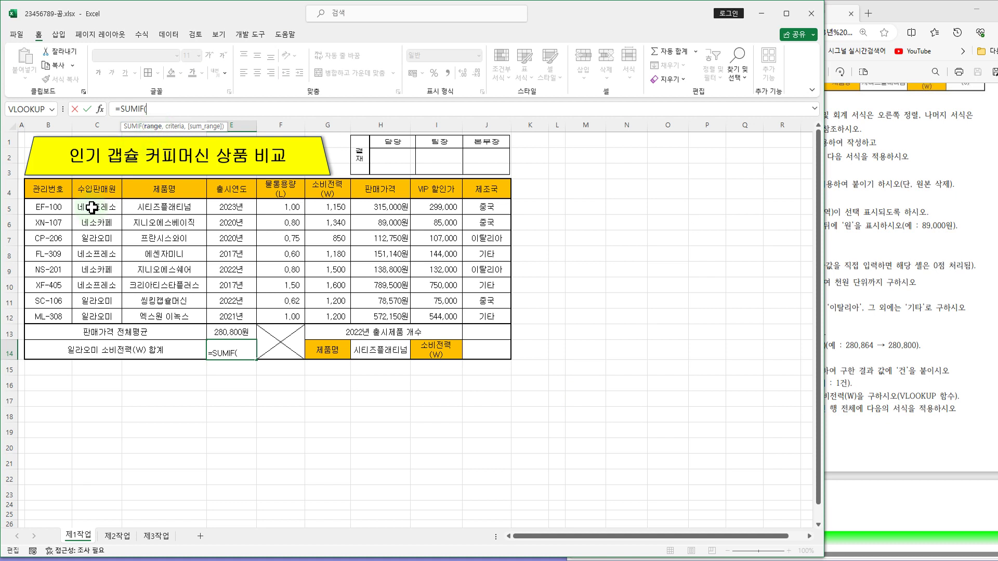
pyautogui.moveTo(89, 207); pyautogui.dragTo(103, 312)
pyautogui.write(',"d')
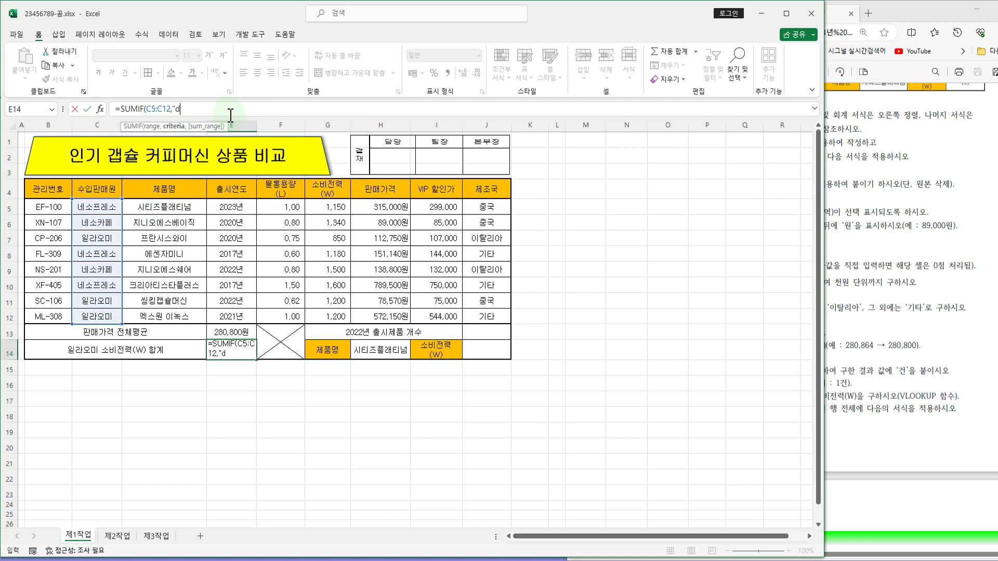
pyautogui.write('l')
pyautogui.write('일라오미')
pyautogui.write('"')
pyautogui.write(',')
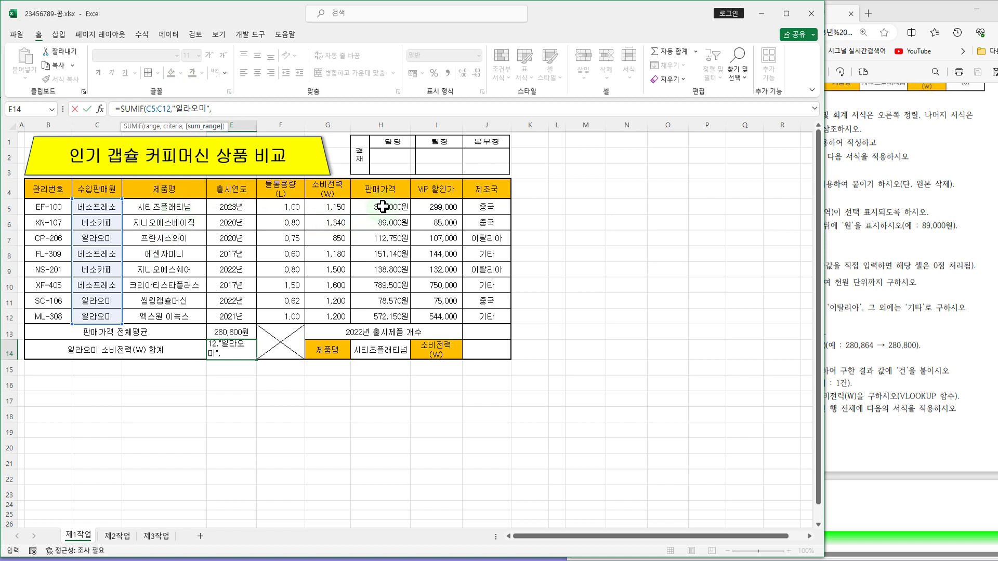
# Complete the E14 formula as =SUMIF(C5:C12,"일라오미",G5:G12) and apply the comma style to the cell
pyautogui.moveTo(329, 205); pyautogui.dragTo(333, 312)
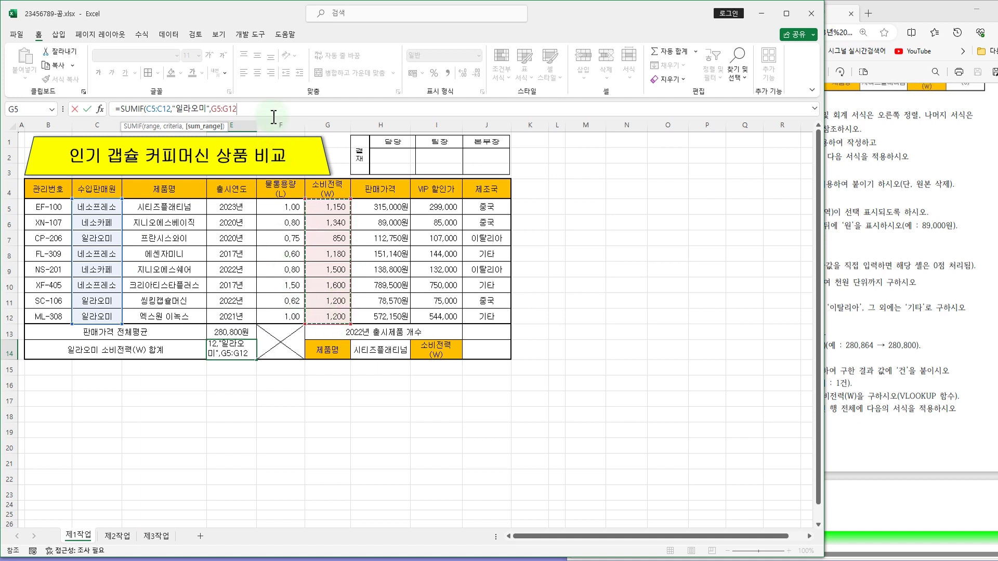
pyautogui.write(')')
pyautogui.press('Return')
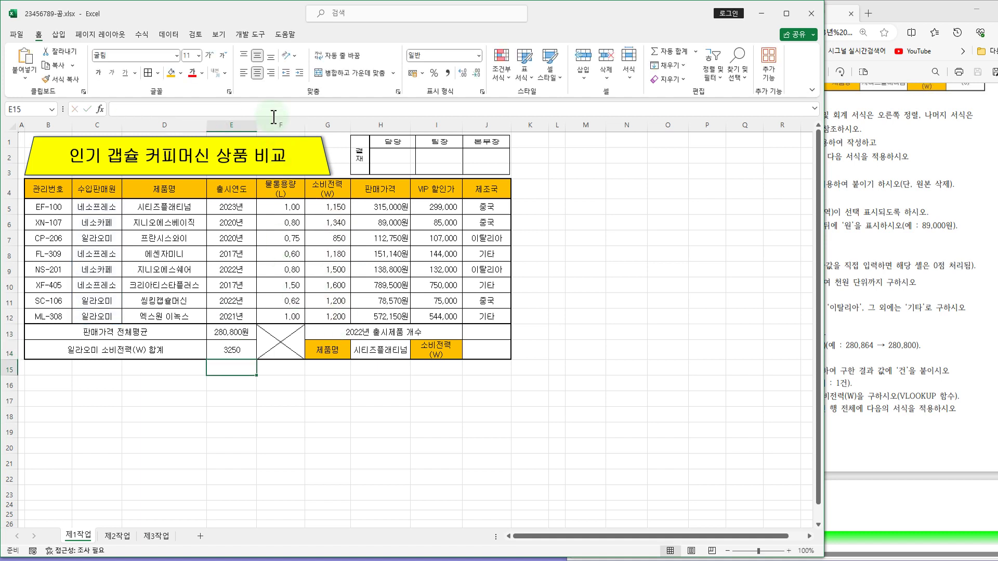
pyautogui.click(229, 354)
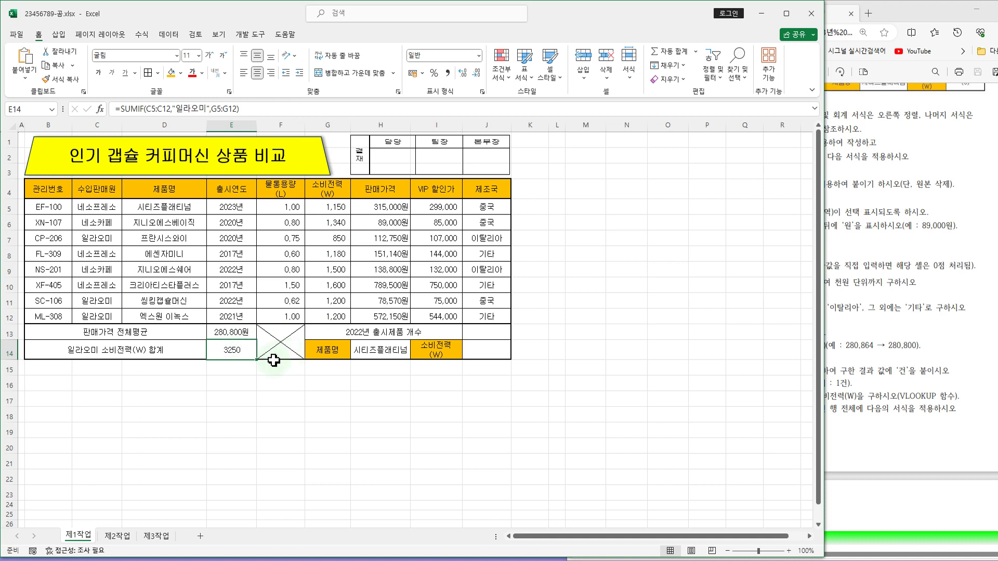
pyautogui.click(450, 72)
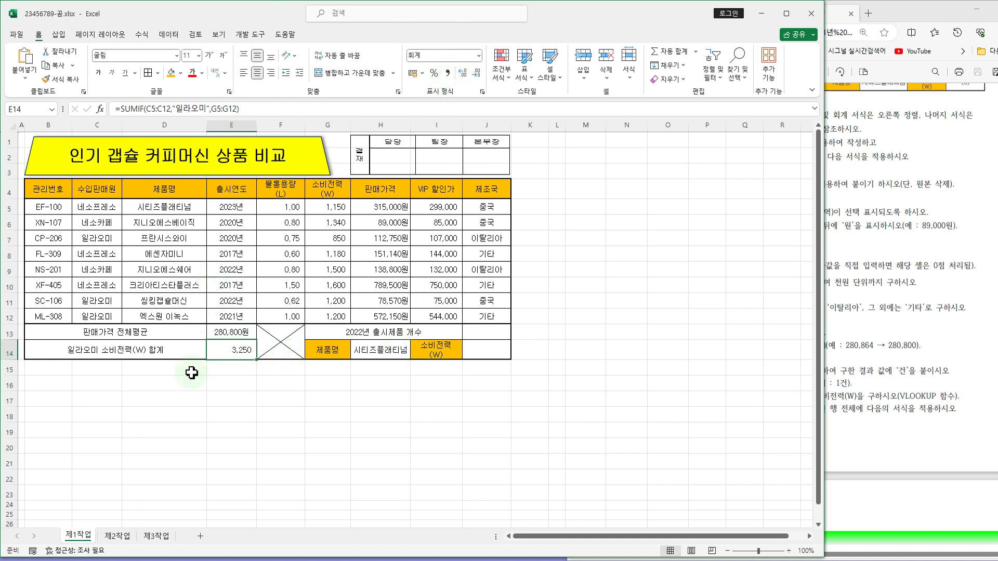
# Switch to the exam PDF and read condition (5) for 2022년 출시제품 개수, comparing it with the table's 출시연도 column
pyautogui.click(930, 306)
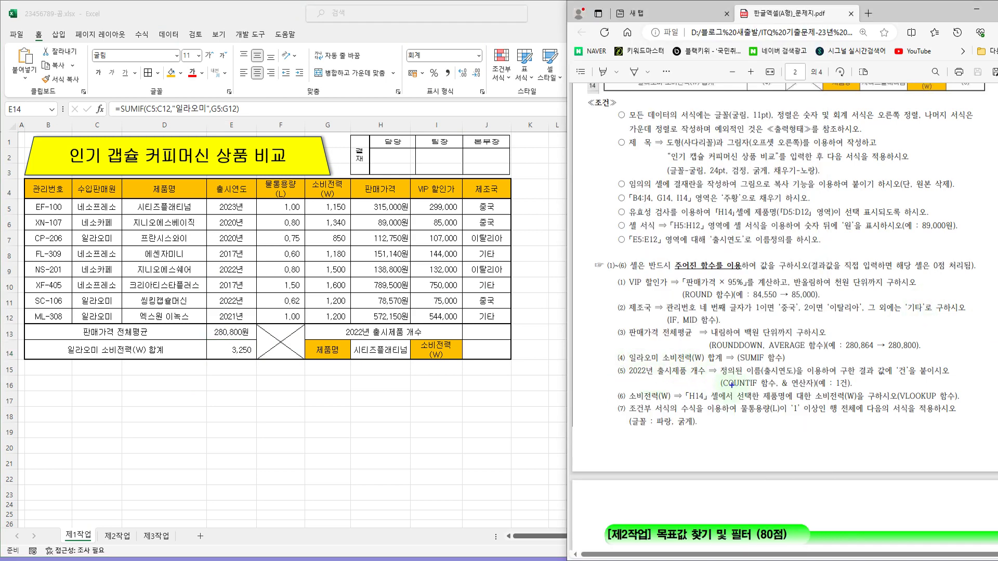
pyautogui.moveTo(714, 374); pyautogui.dragTo(776, 390)
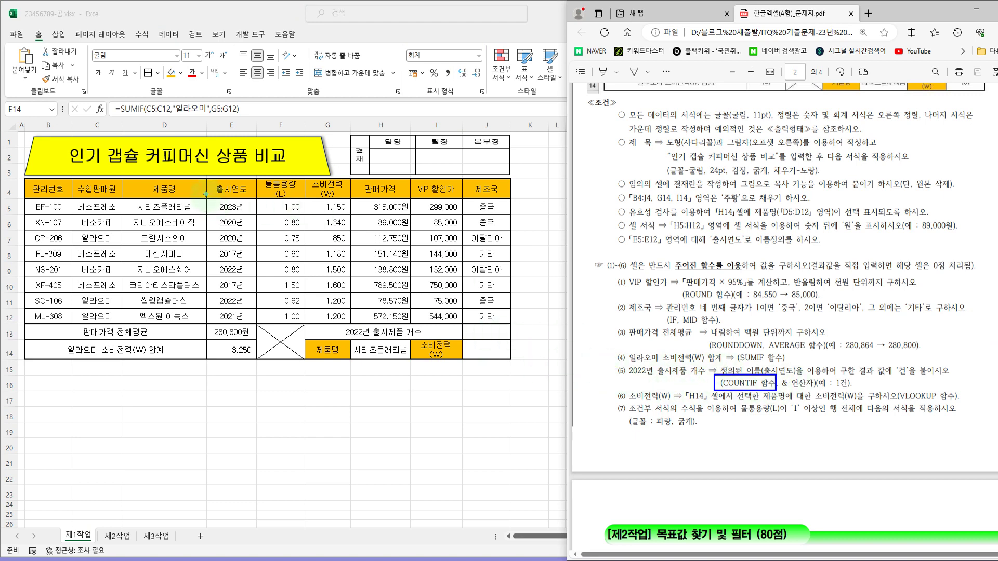
pyautogui.moveTo(206, 194)
pyautogui.mouseDown()
pyautogui.moveTo(234, 335)
pyautogui.moveTo(267, 338)
pyautogui.moveTo(262, 330)
pyautogui.mouseUp()
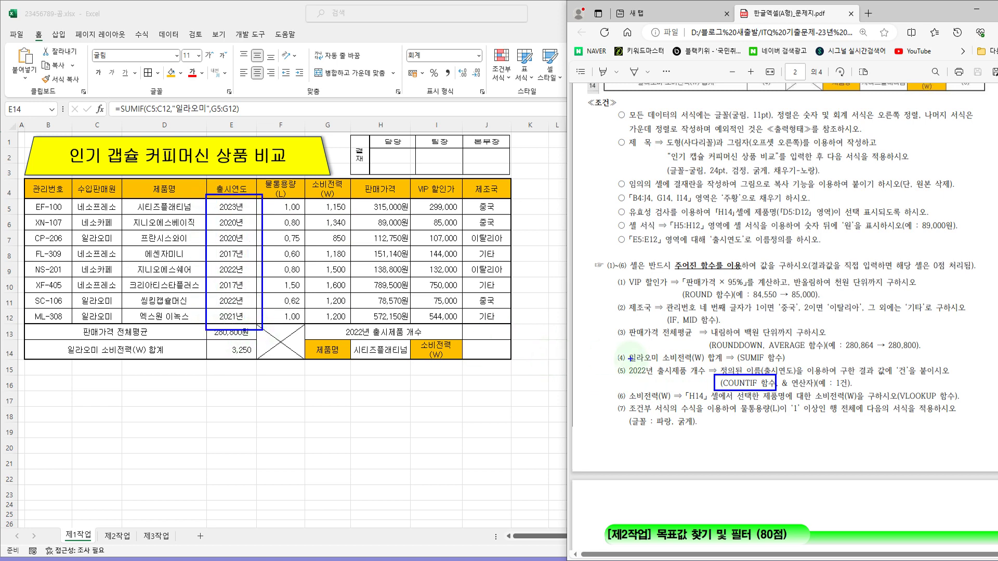
pyautogui.moveTo(626, 359)
pyautogui.mouseDown()
pyautogui.moveTo(677, 382)
pyautogui.moveTo(705, 380)
pyautogui.mouseUp()
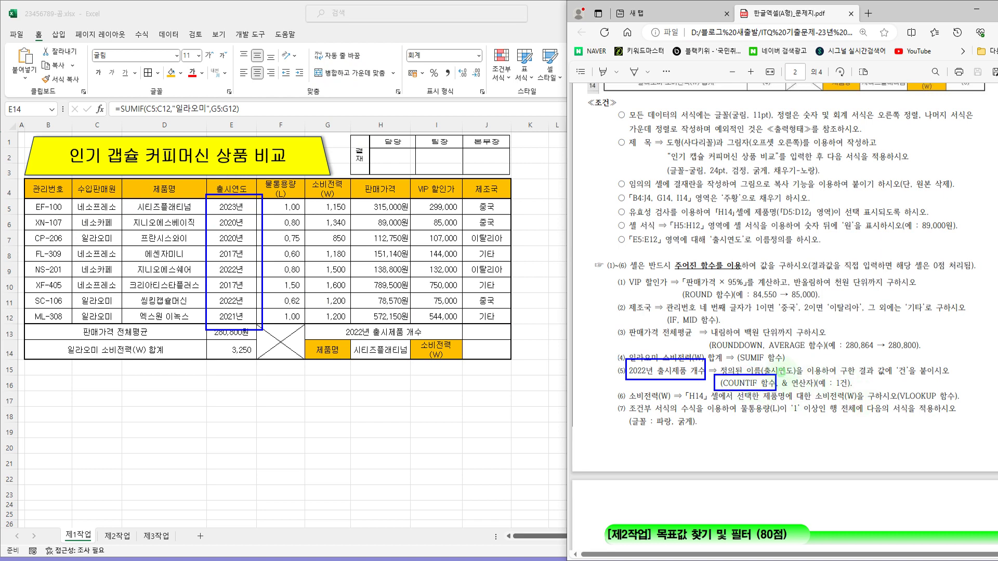
pyautogui.moveTo(783, 389); pyautogui.dragTo(857, 391)
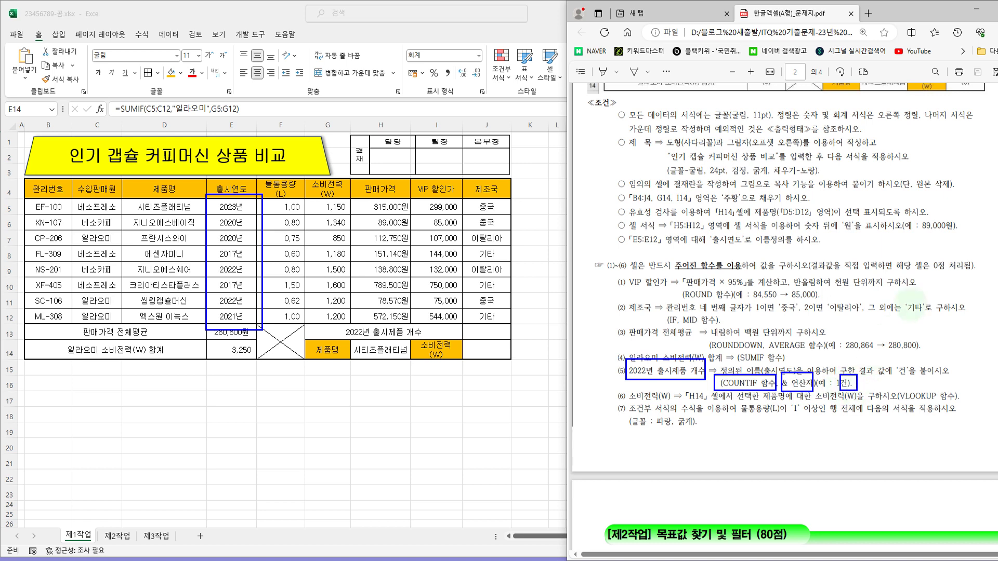
pyautogui.press('Escape')
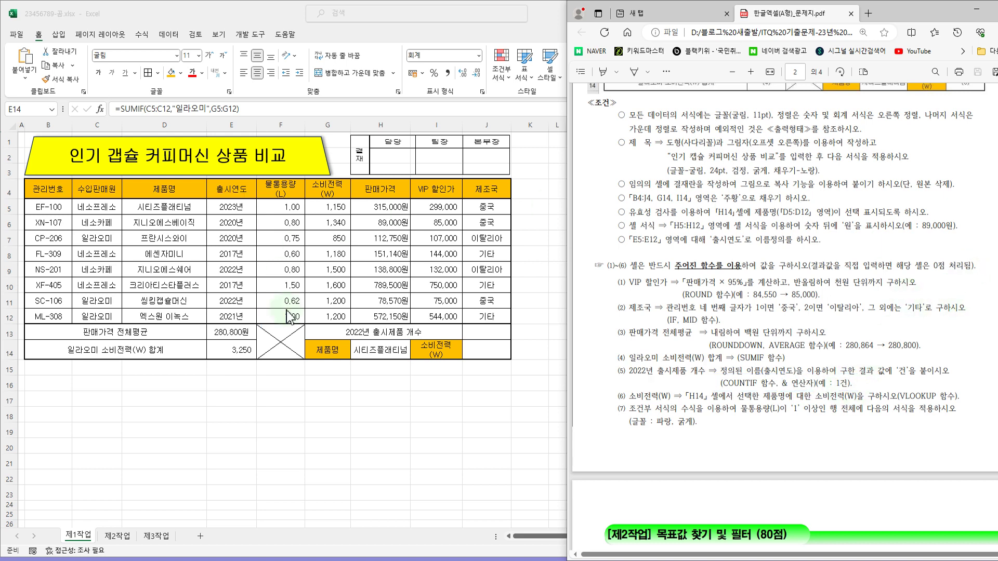
# In Excel, begin a COUNTIF formula in cell J13 with the named range 출시연도 (E5:E12)
pyautogui.doubleClick(485, 333)
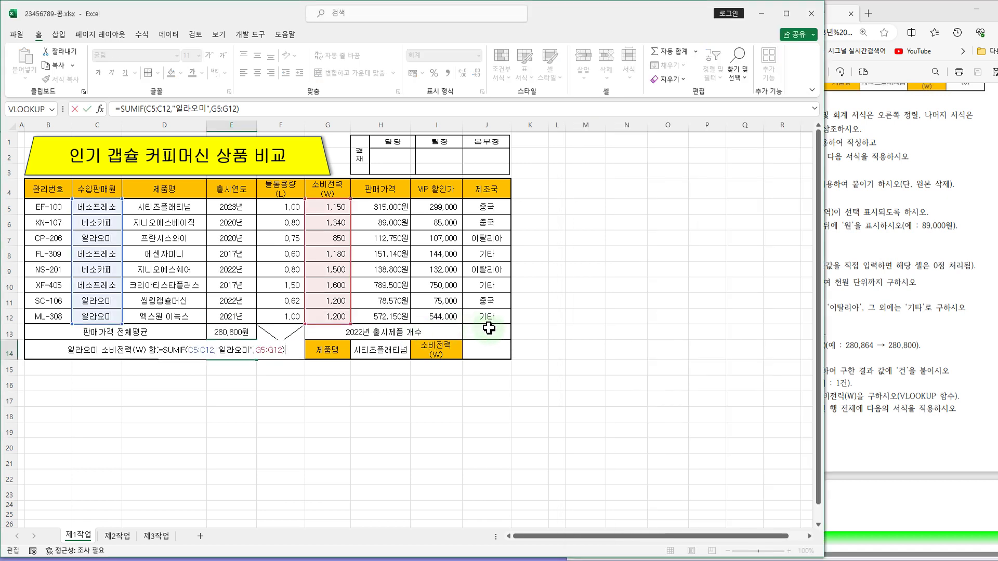
pyautogui.doubleClick(495, 331)
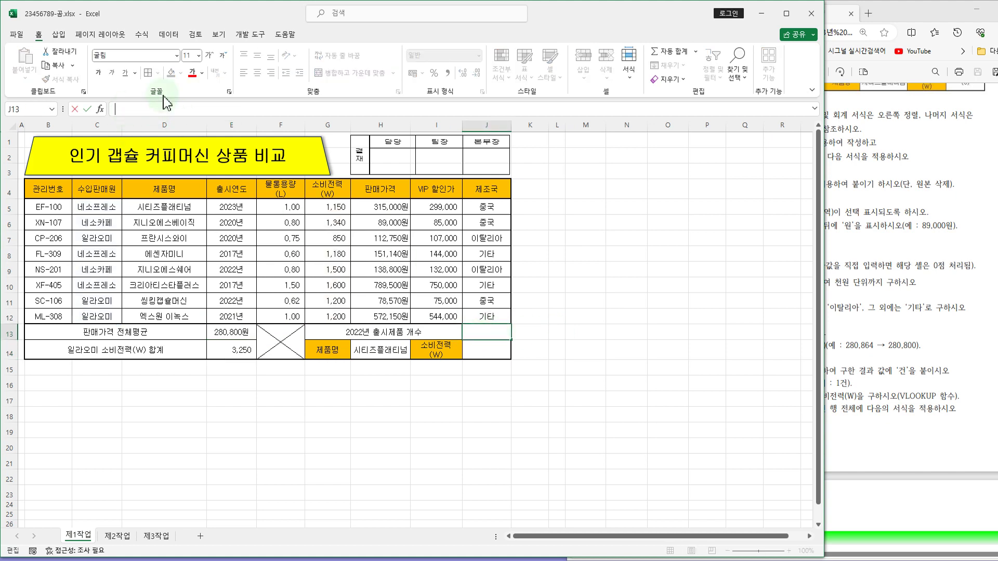
pyautogui.write('=')
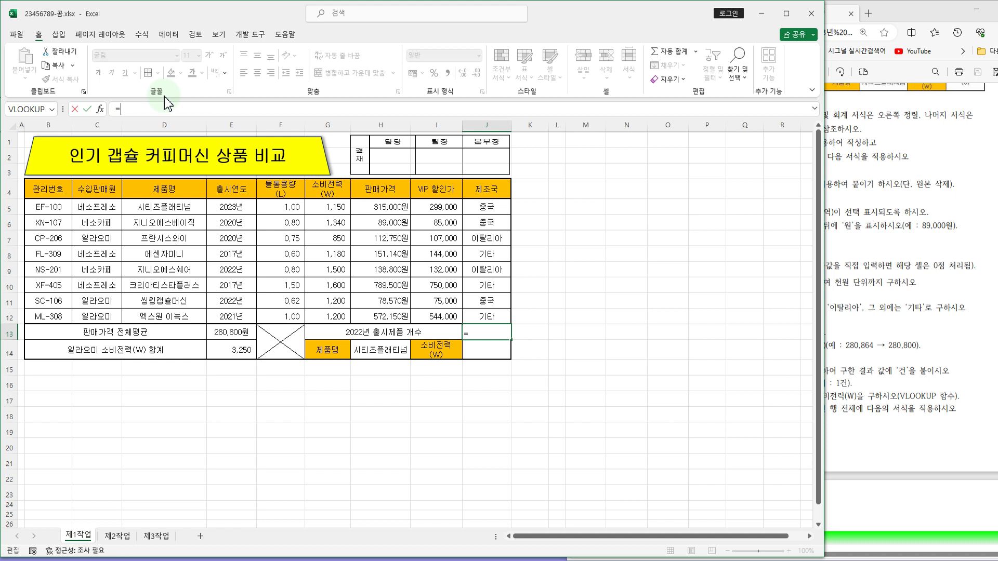
pyautogui.write('cou')
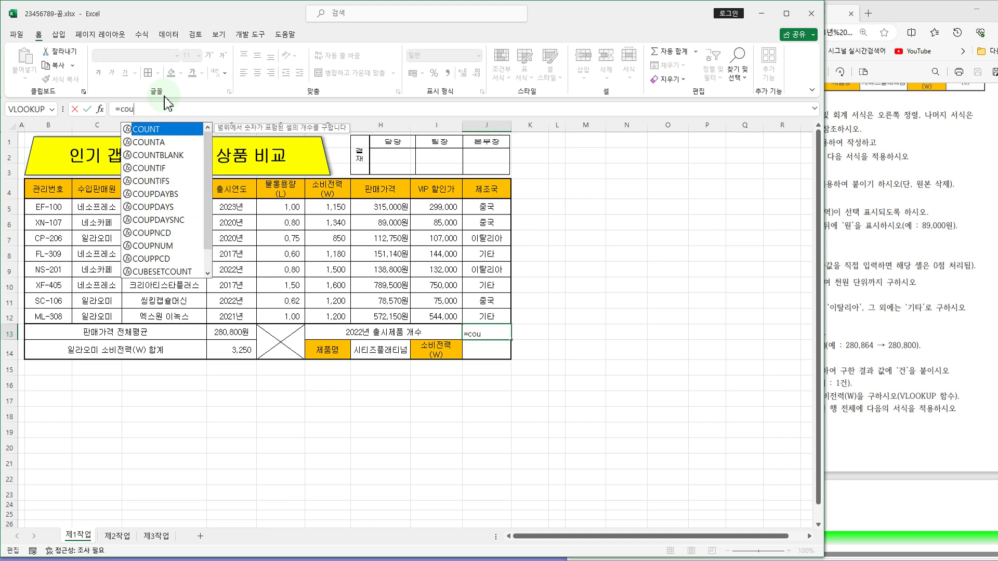
pyautogui.doubleClick(153, 168)
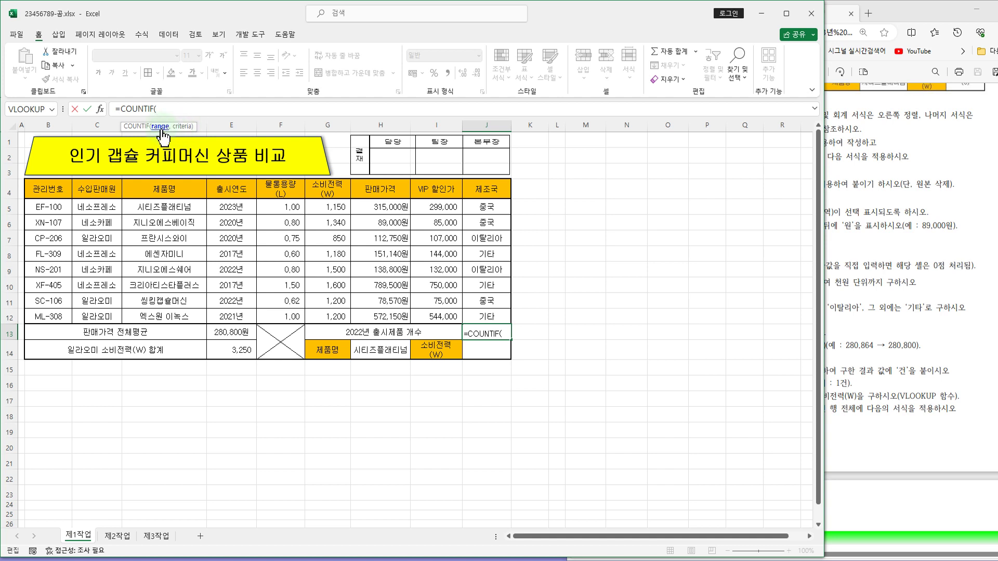
pyautogui.moveTo(235, 208); pyautogui.dragTo(254, 318)
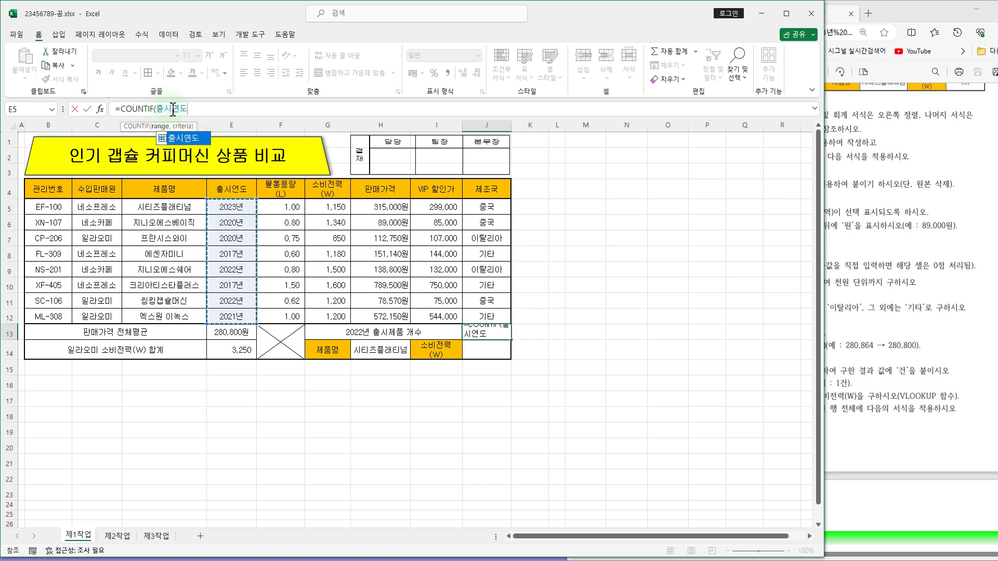
# Complete the J13 formula as =COUNTIF(출시연도,"2022년")
pyautogui.write(',')
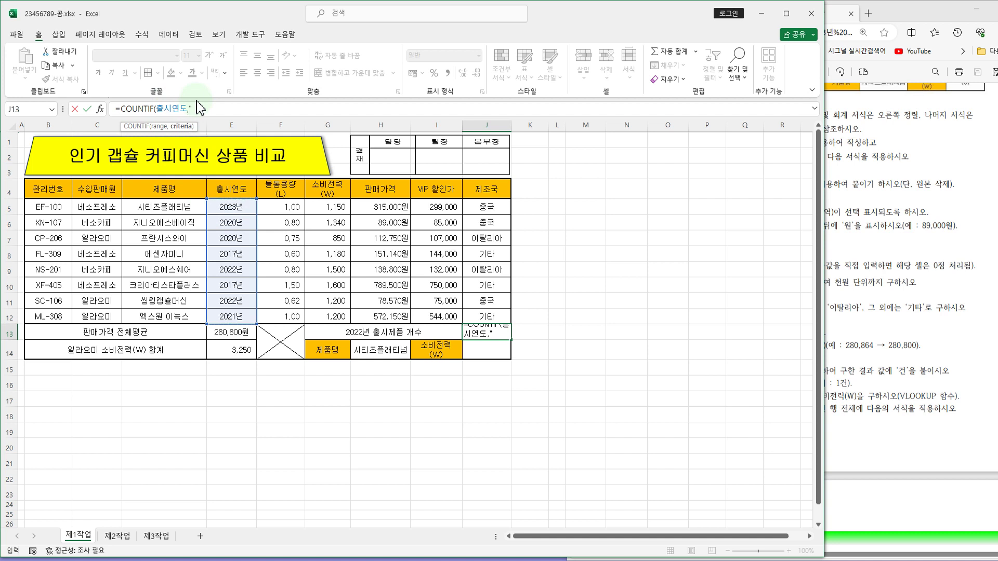
pyautogui.write('"2022su')
pyautogui.press('BackSpace')
pyautogui.write('년")')
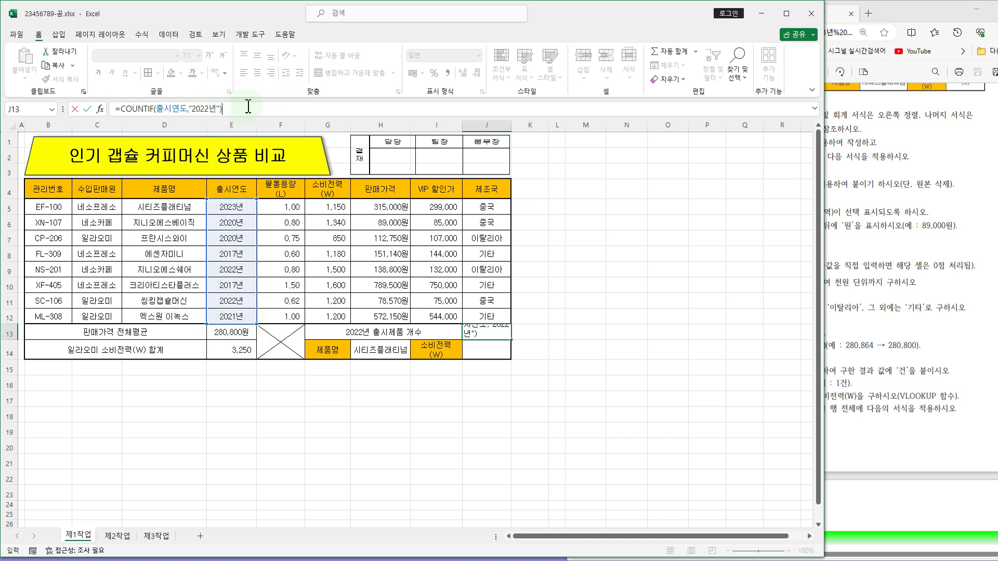
pyautogui.press('Return')
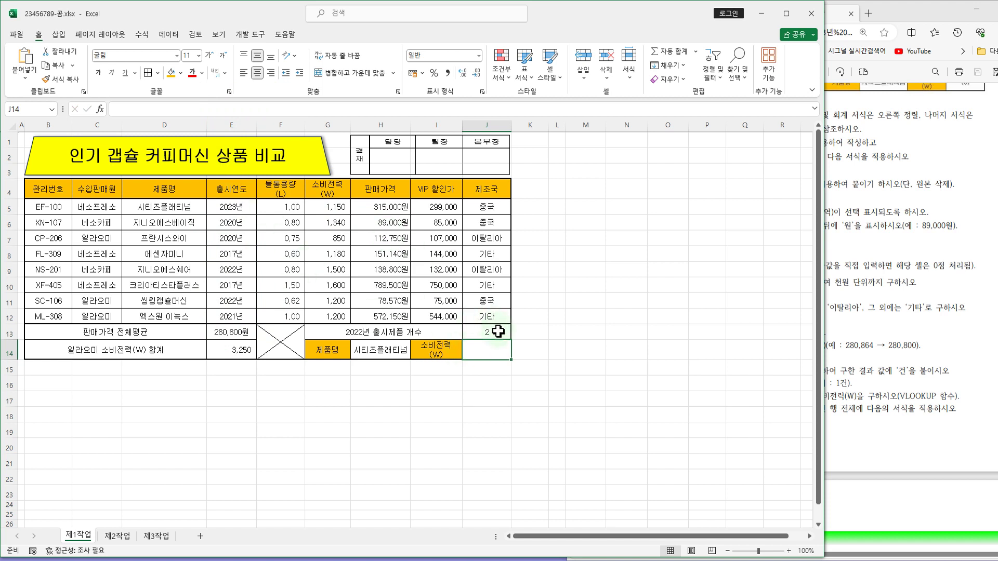
# Append &"건" to the COUNTIF formula in cell J13
pyautogui.click(492, 332)
pyautogui.click(239, 110)
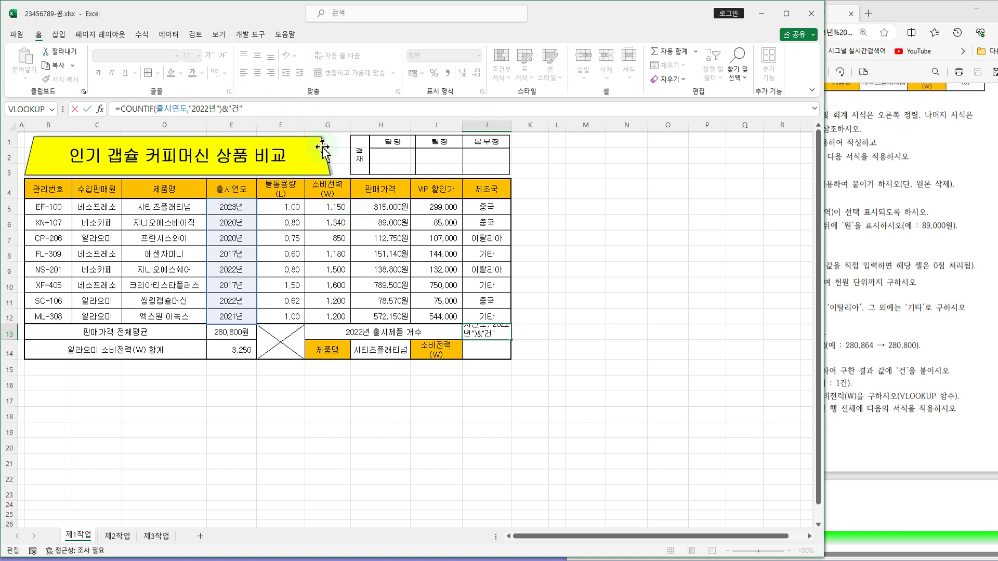
pyautogui.press('Return')
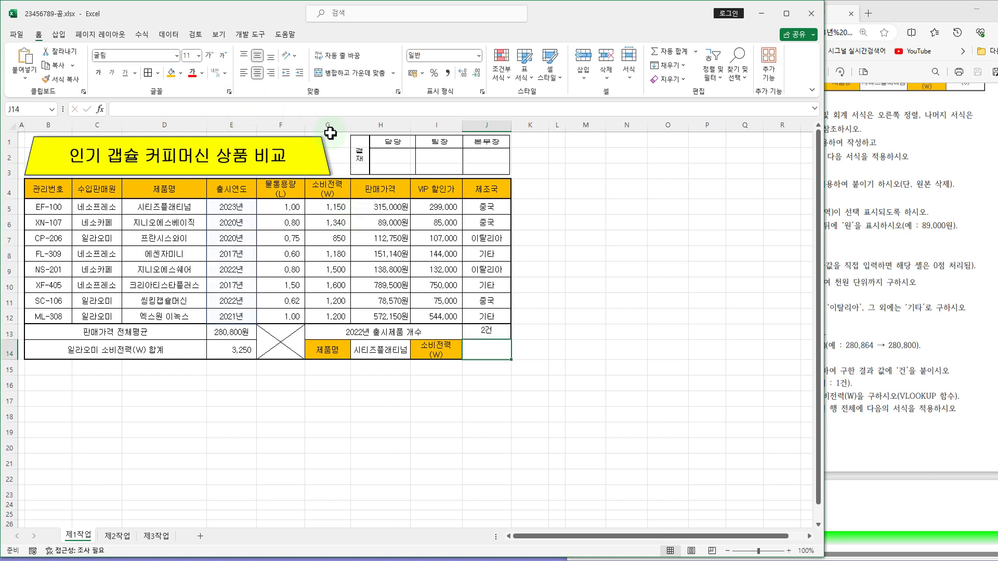
pyautogui.click(487, 333)
# Switch to the exam PDF and read condition (6) for 소비전력(W), relating its VLOOKUP function to cells H14 and J14
pyautogui.click(886, 283)
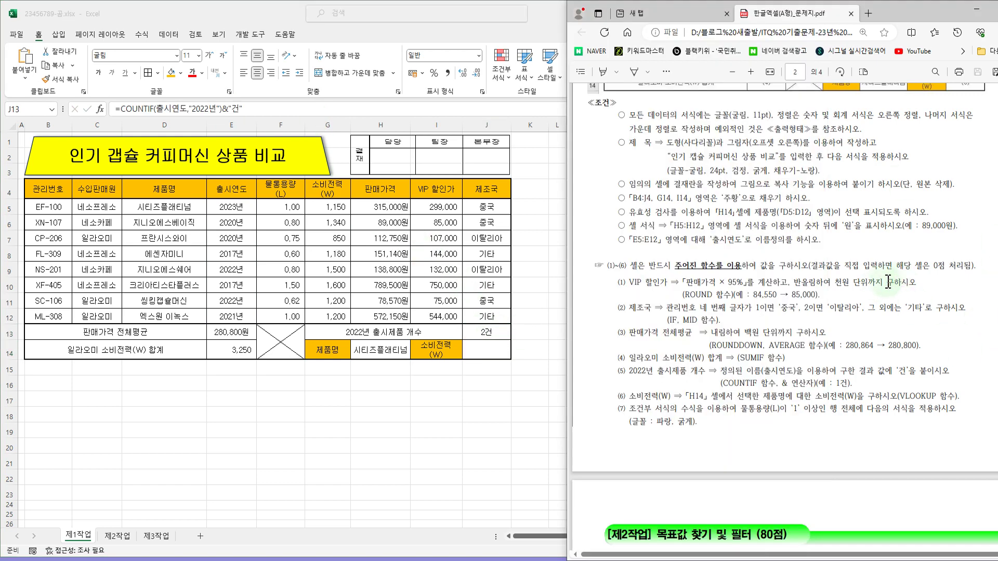
pyautogui.scroll(-3, 884, 279)
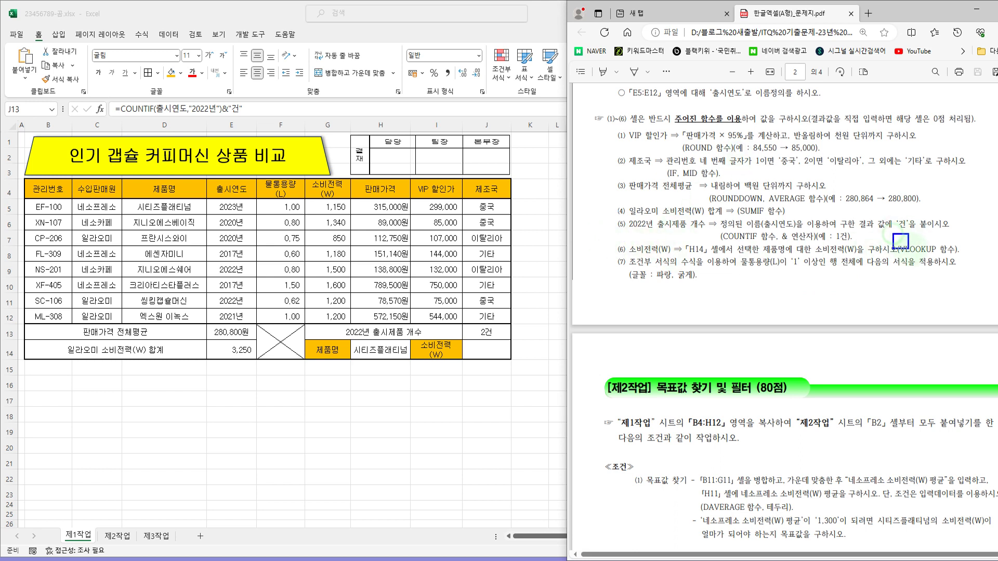
pyautogui.moveTo(893, 234); pyautogui.dragTo(965, 254)
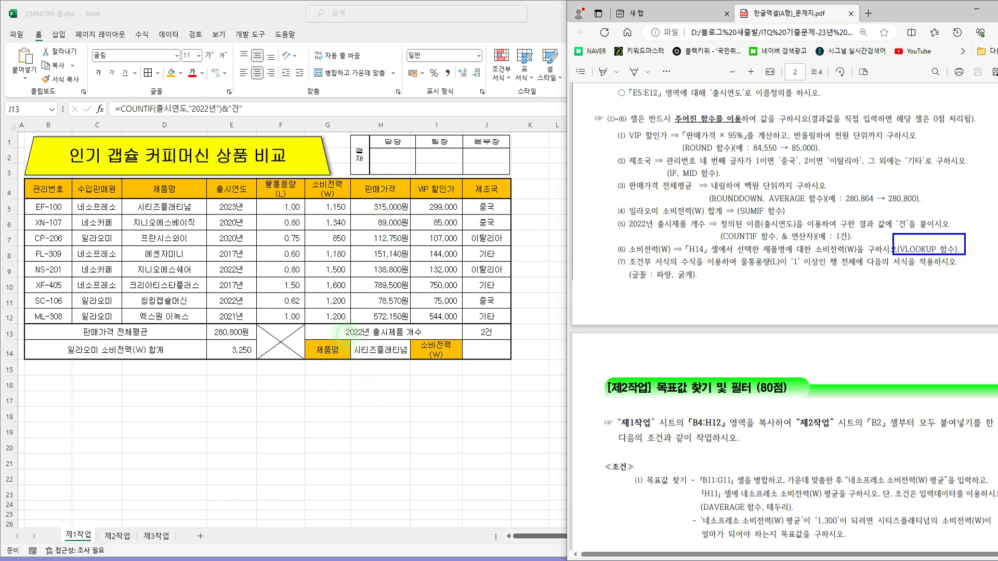
pyautogui.moveTo(346, 335); pyautogui.dragTo(416, 363)
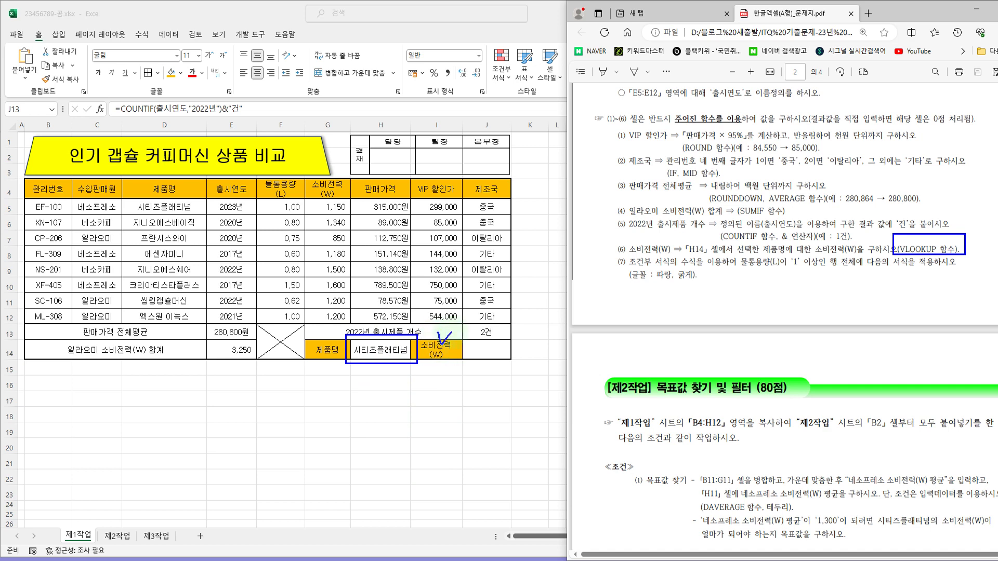
pyautogui.moveTo(481, 342)
pyautogui.mouseDown()
pyautogui.moveTo(470, 354)
pyautogui.moveTo(494, 357)
pyautogui.mouseUp()
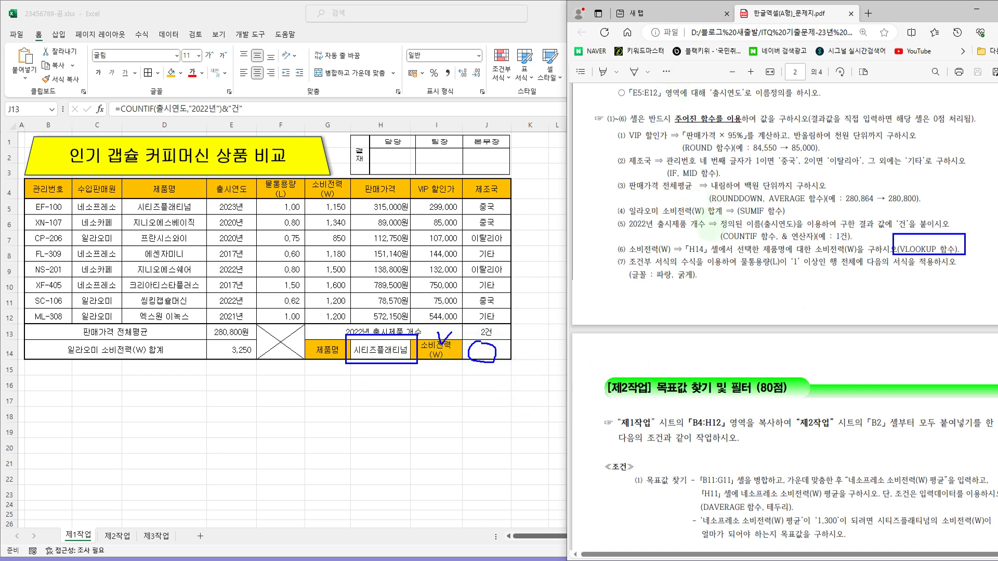
pyautogui.press('Escape')
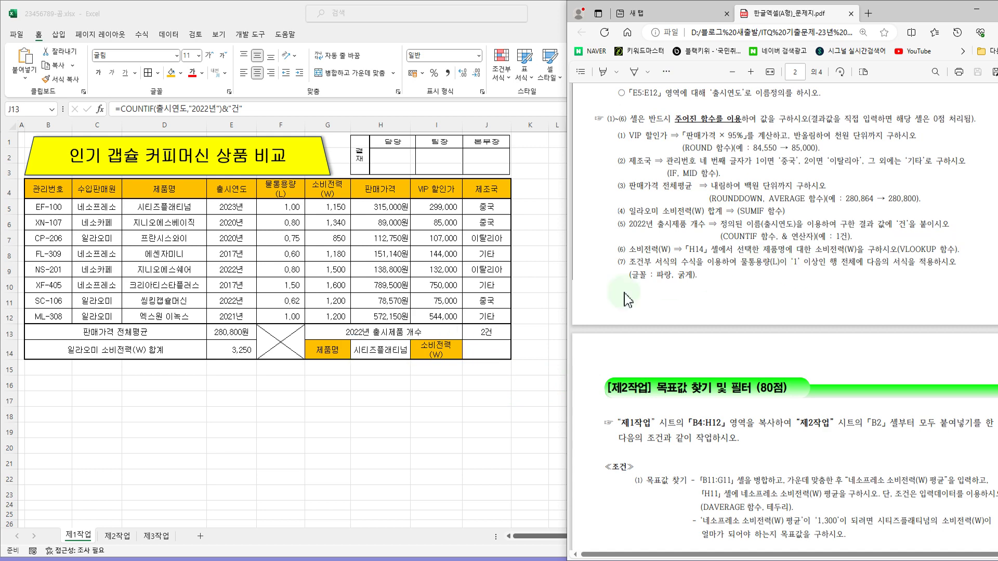
pyautogui.click(476, 358)
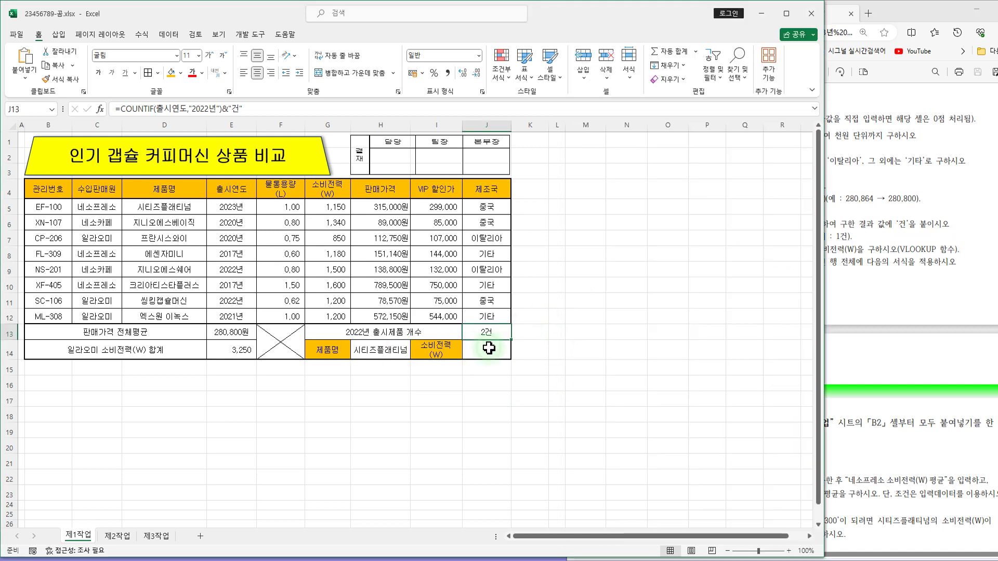
pyautogui.click(142, 108)
pyautogui.write('=ㅍ')
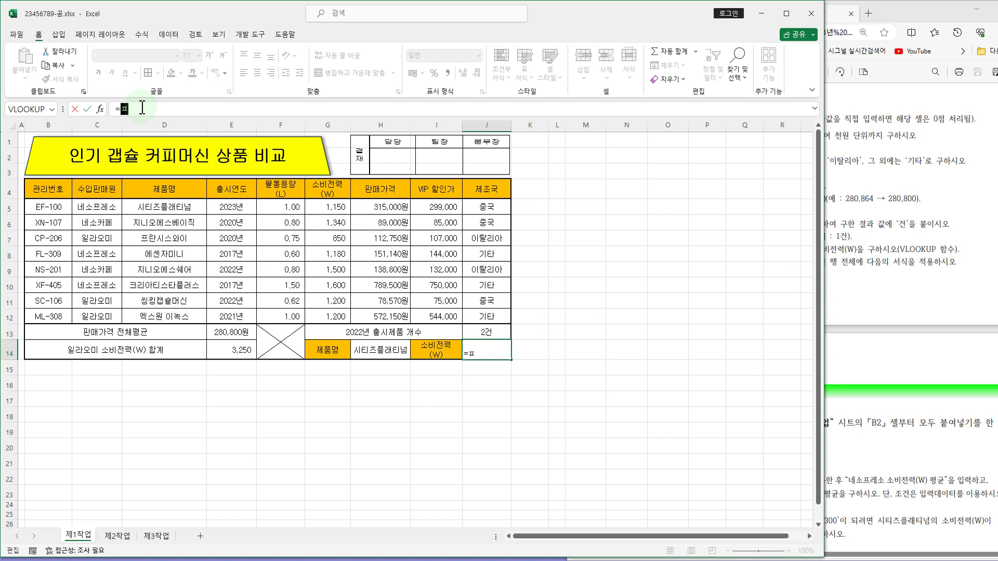
pyautogui.write('ㅣㅐ')
pyautogui.write('ㅐㅏㅕㅔ')
pyautogui.write('v')
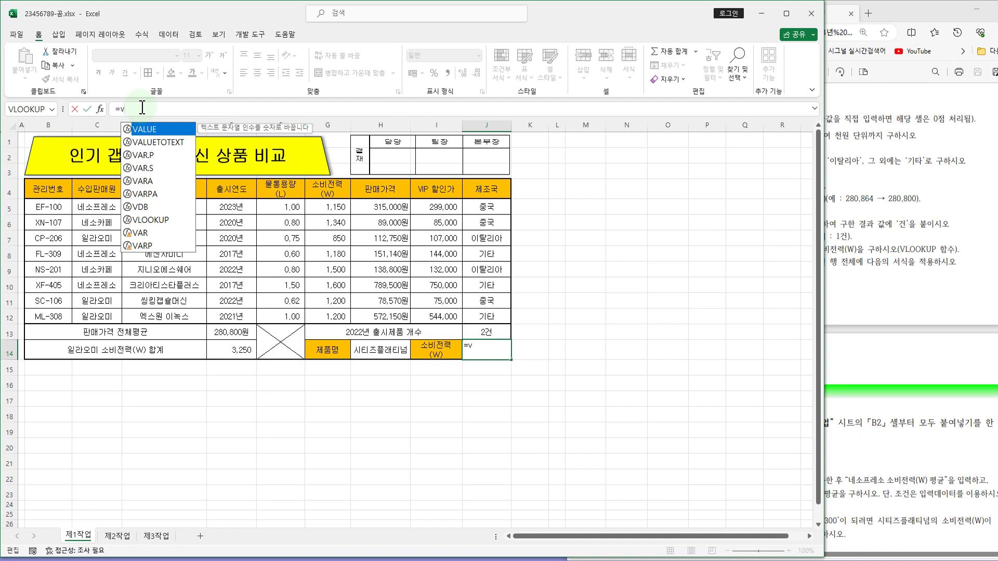
pyautogui.doubleClick(150, 220)
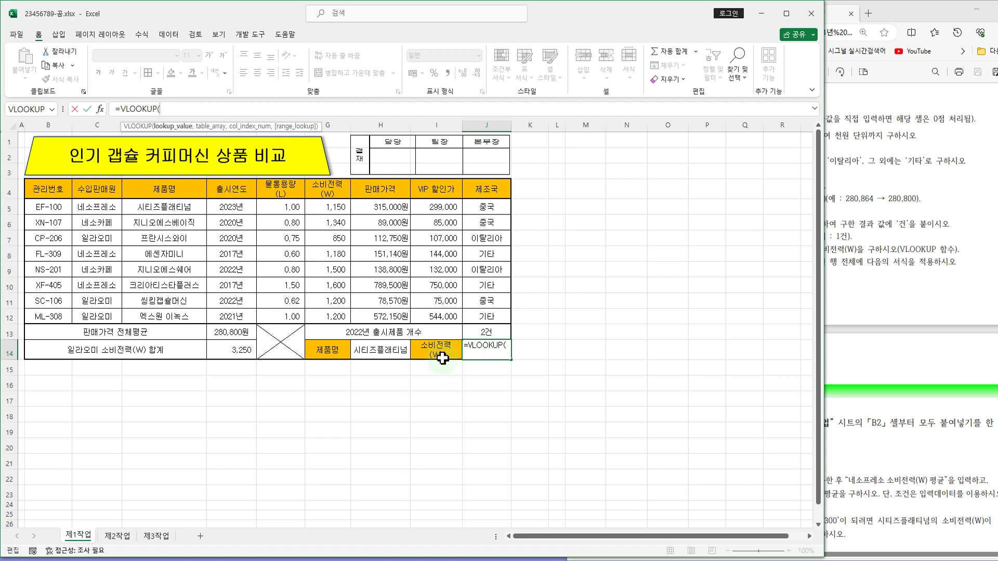
pyautogui.click(385, 352)
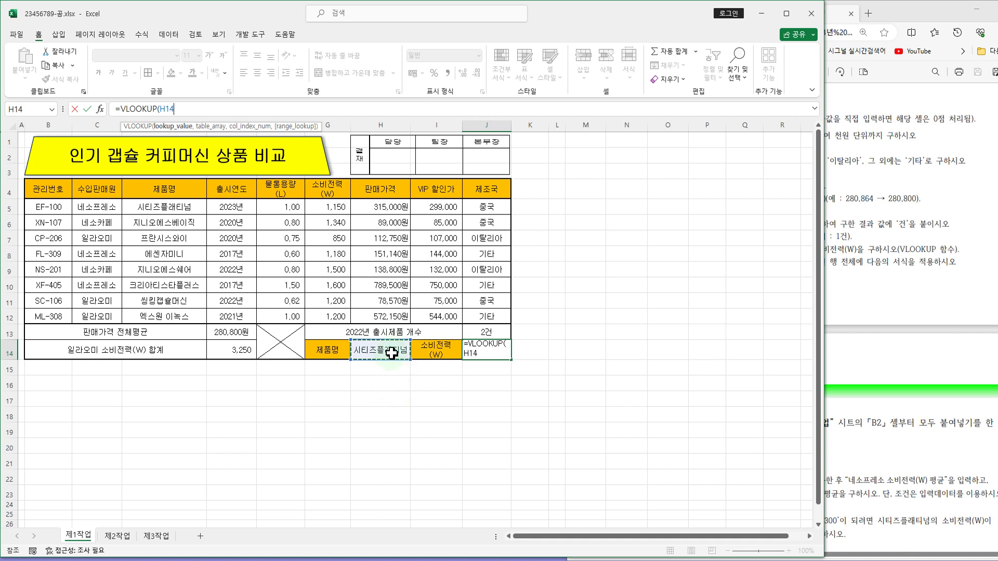
pyautogui.click(184, 109)
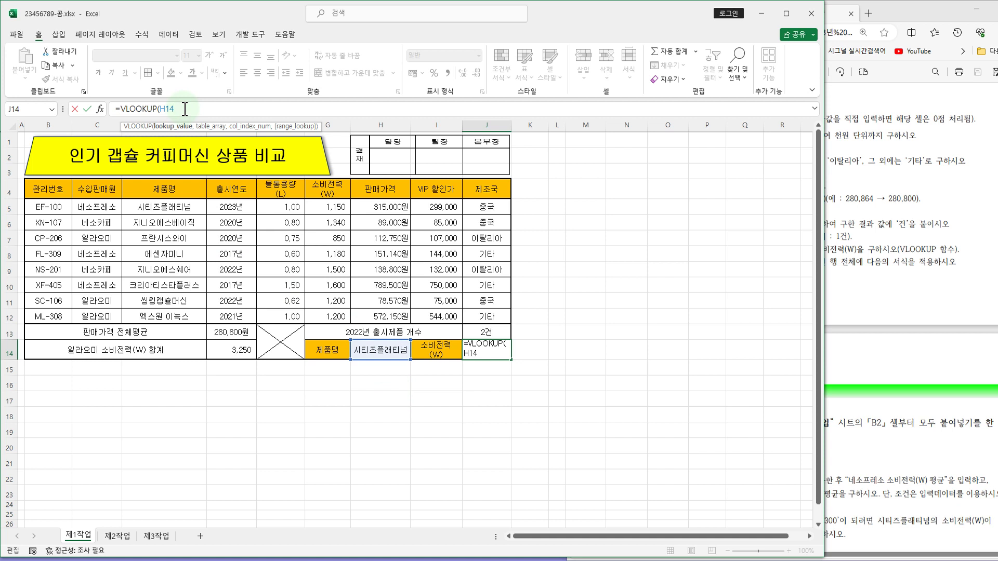
pyautogui.write(',')
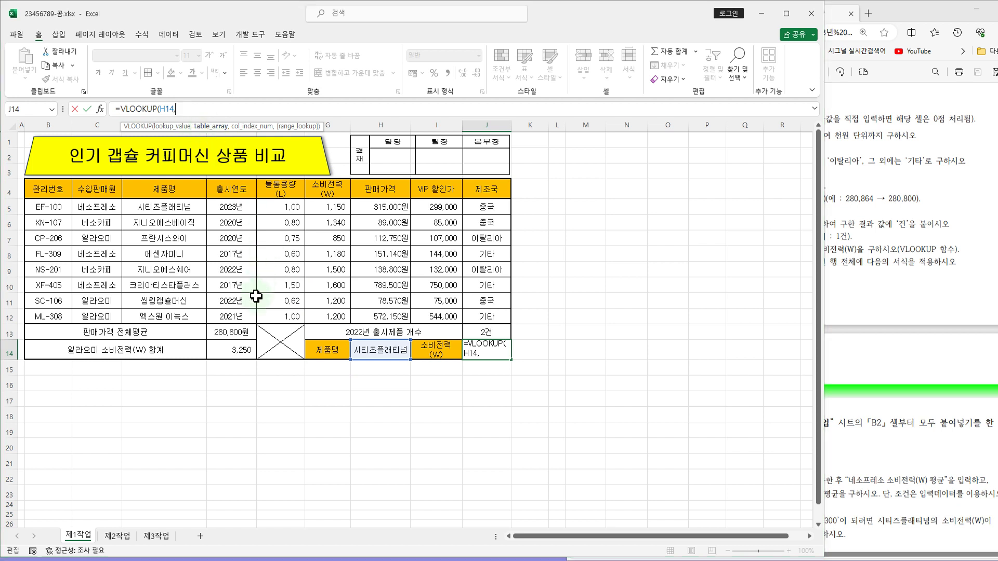
pyautogui.moveTo(300, 334); pyautogui.dragTo(346, 367)
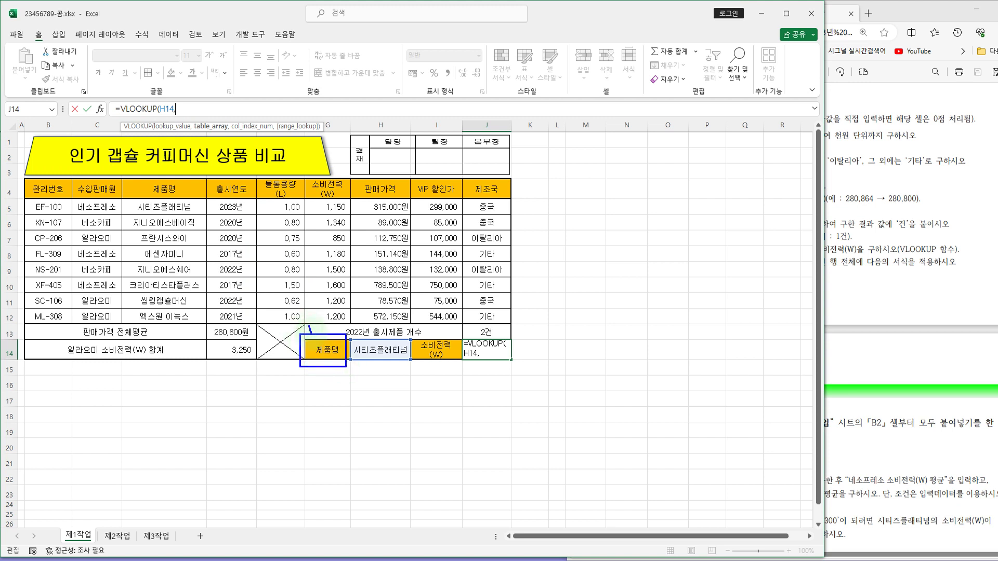
pyautogui.moveTo(311, 331); pyautogui.dragTo(328, 309)
pyautogui.press('Escape')
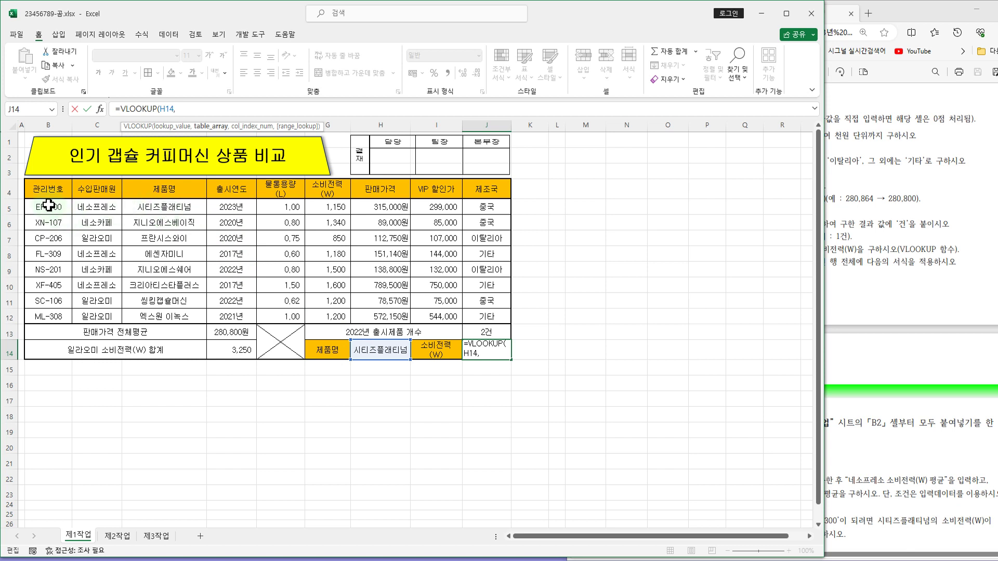
pyautogui.moveTo(49, 206); pyautogui.dragTo(62, 241)
pyautogui.press('Escape')
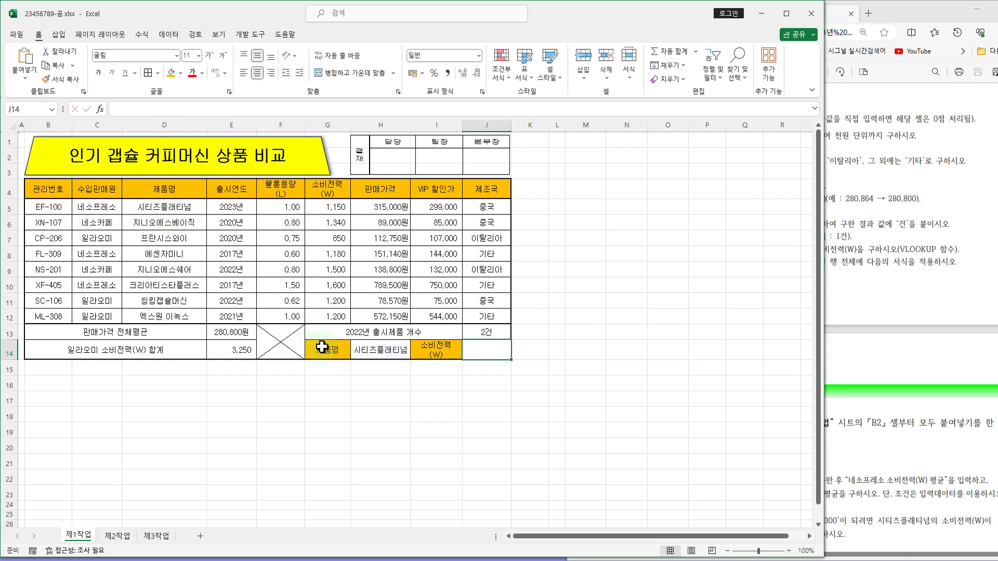
# Examine the range D5:G12, from the 제품명 column to 소비전력(W), as the lookup table for the product name in H14
pyautogui.moveTo(167, 208); pyautogui.dragTo(339, 319)
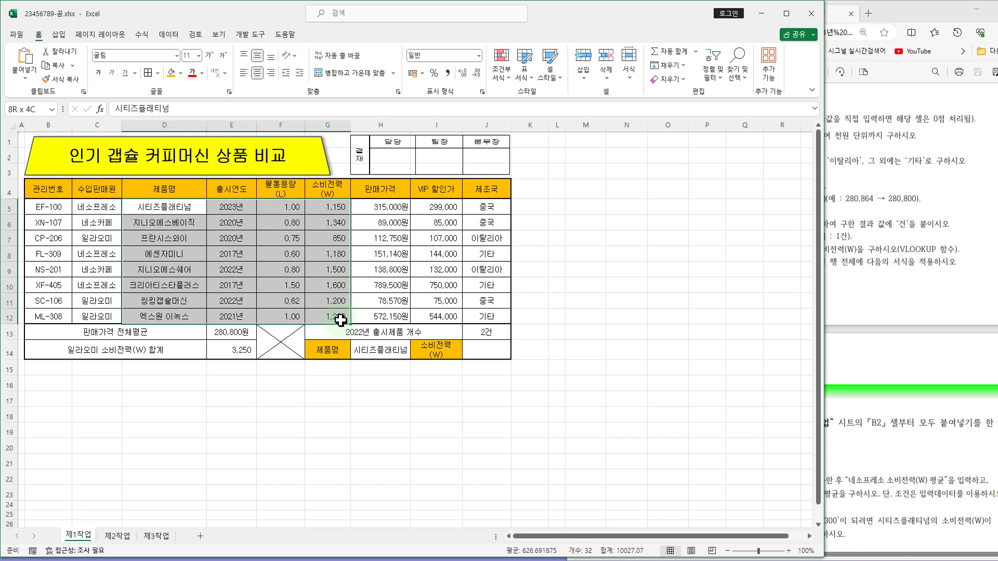
pyautogui.moveTo(340, 320); pyautogui.dragTo(341, 321)
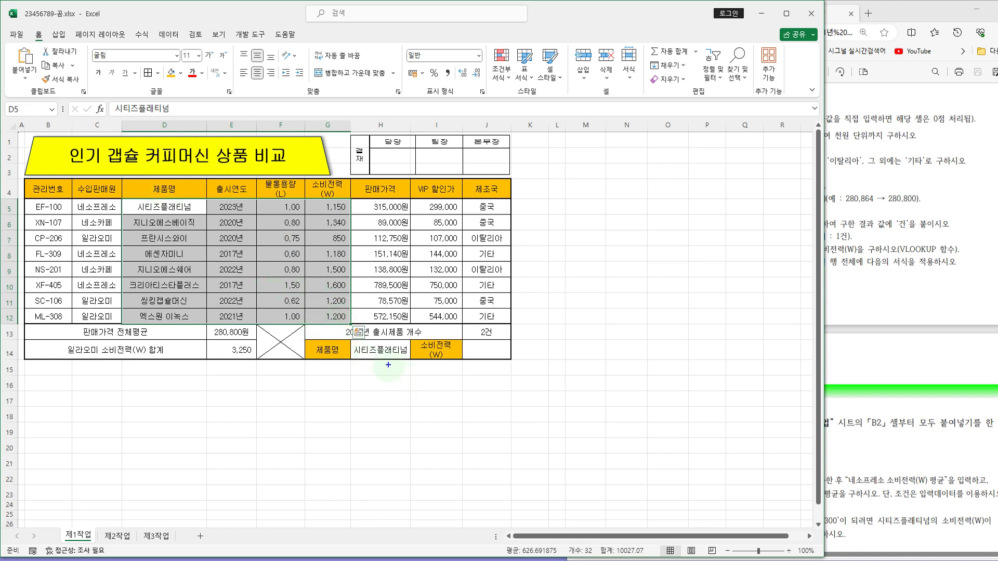
pyautogui.moveTo(398, 359)
pyautogui.mouseDown()
pyautogui.moveTo(366, 365)
pyautogui.moveTo(385, 344)
pyautogui.moveTo(376, 367)
pyautogui.mouseUp()
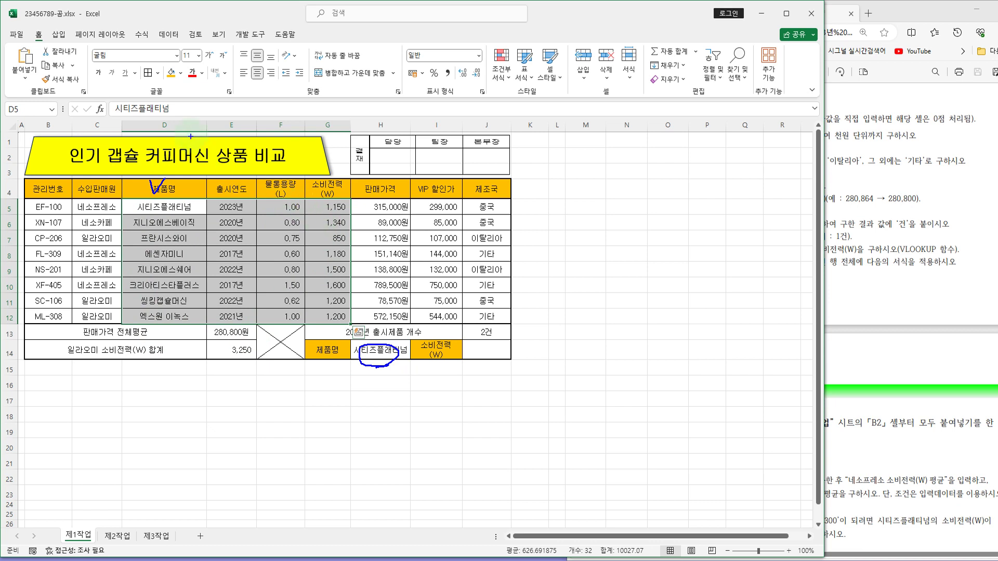
# Begin a VLOOKUP formula in cell J14 with H14 as the lookup value
pyautogui.click(487, 353)
pyautogui.click(160, 108)
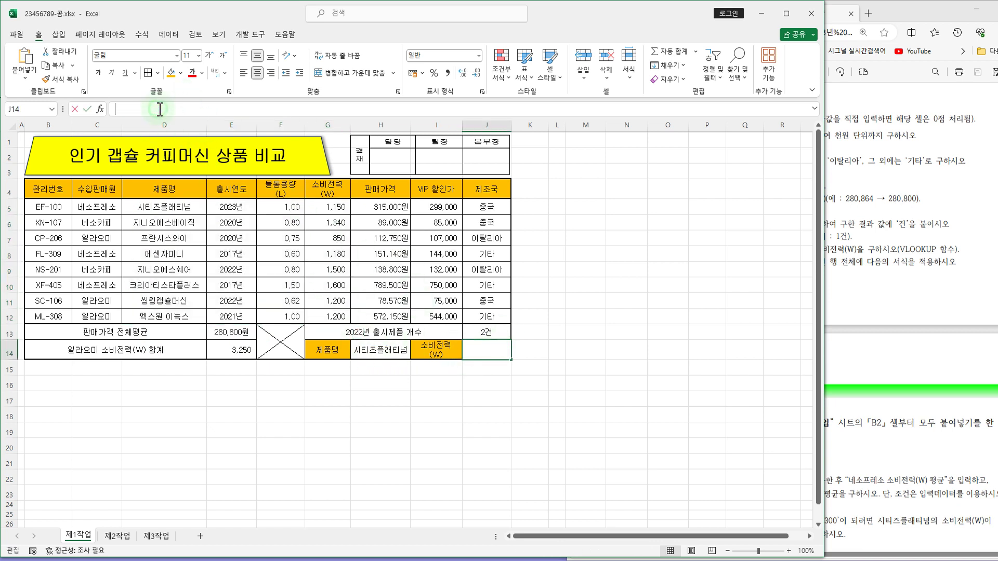
pyautogui.write('=v')
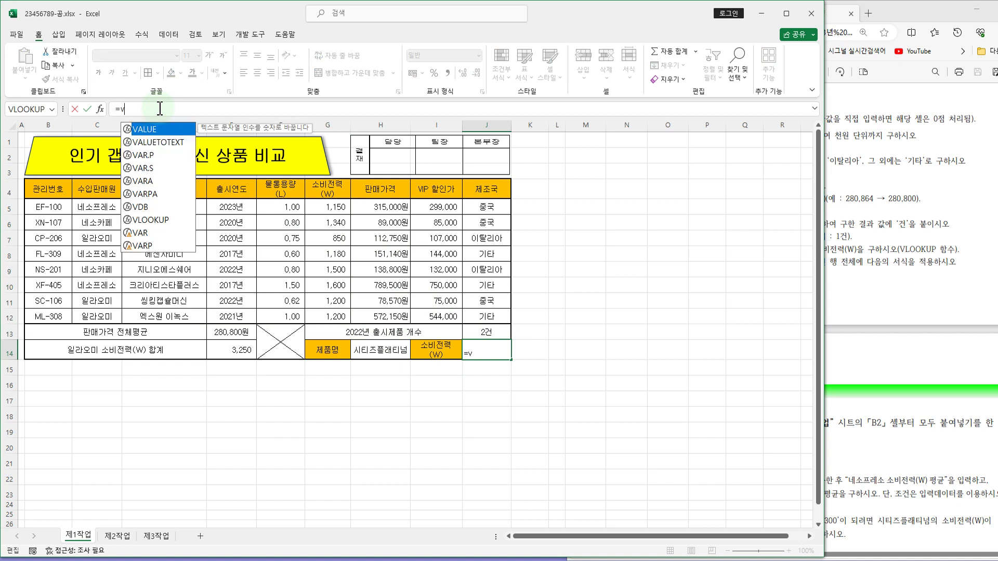
pyautogui.doubleClick(156, 220)
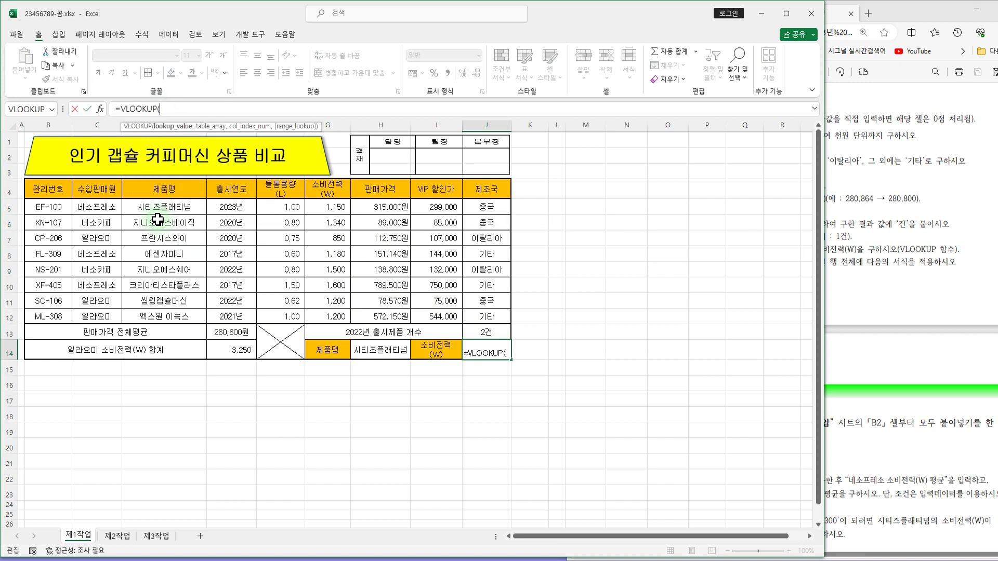
pyautogui.click(370, 353)
pyautogui.write(',')
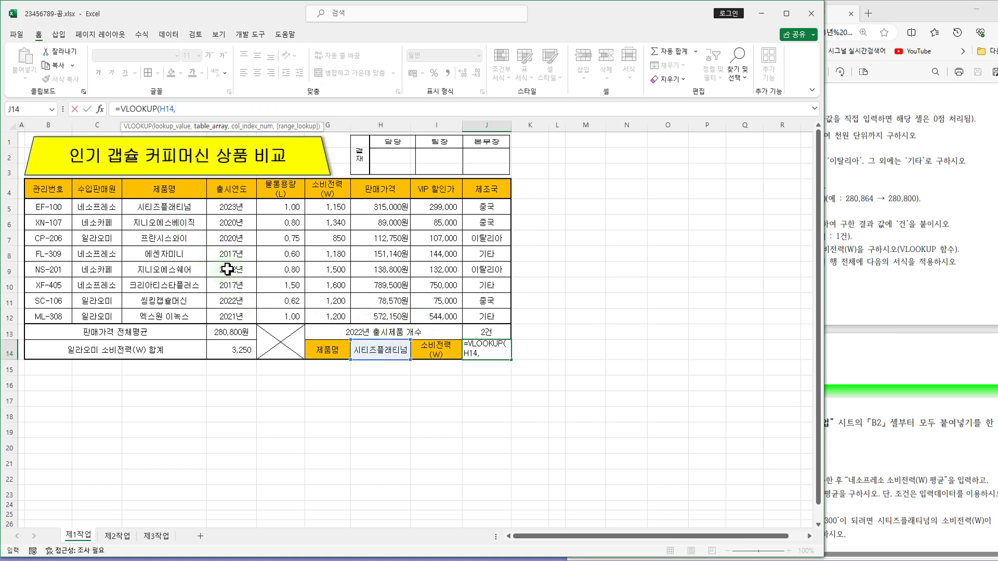
# Add D5:G12 as the table range and 4 as the column index in the J14 VLOOKUP formula
pyautogui.click(164, 204)
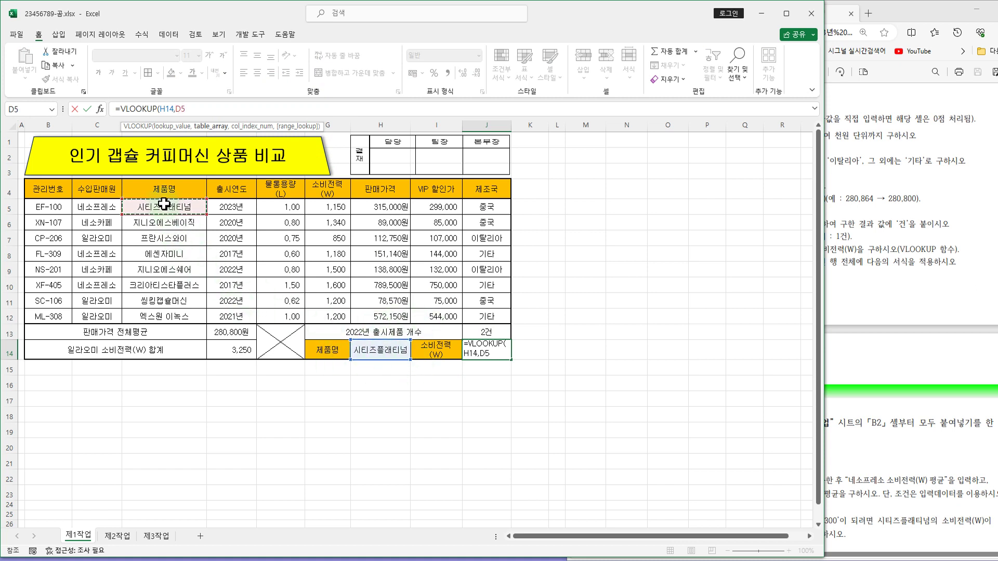
pyautogui.moveTo(165, 205); pyautogui.dragTo(343, 315)
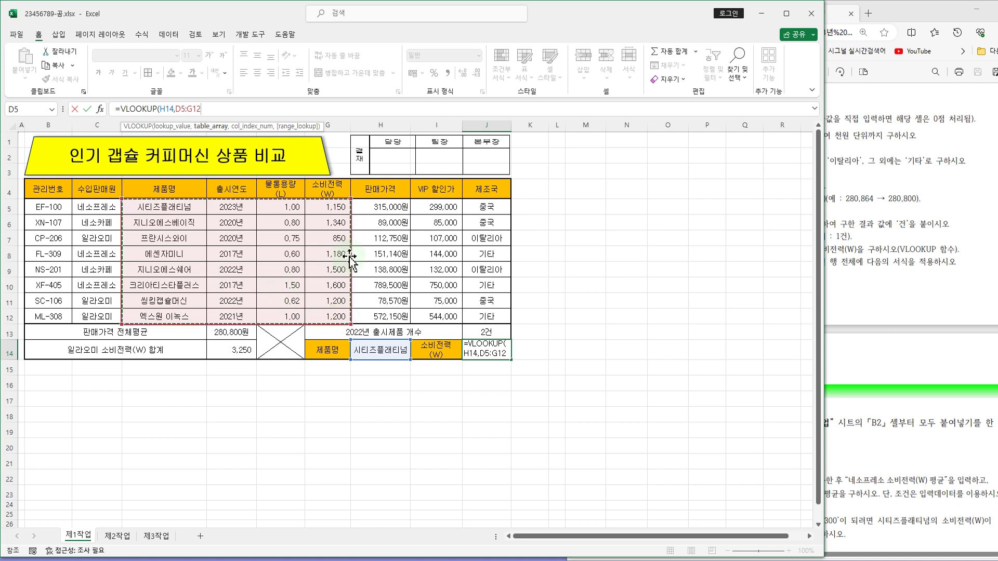
pyautogui.write(',')
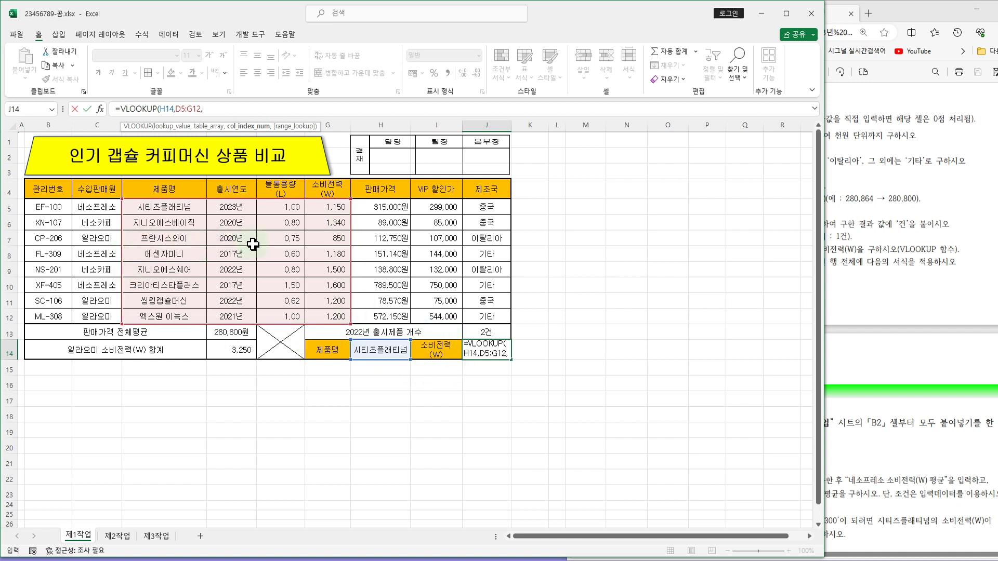
pyautogui.write('4')
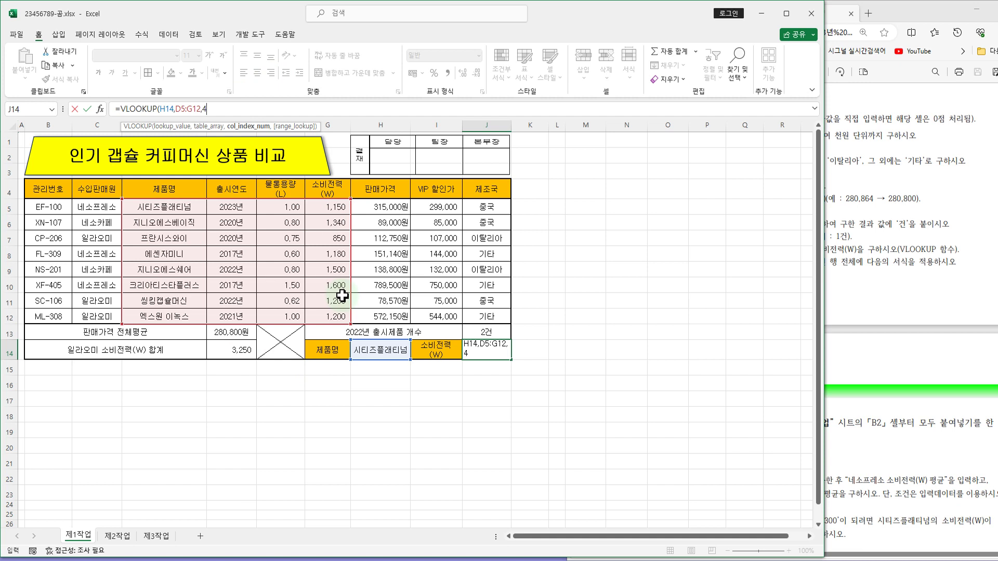
# Complete the J14 formula as =VLOOKUP(H14,D5:G12,4,FALSE) and apply the comma style to the cell
pyautogui.write(',')
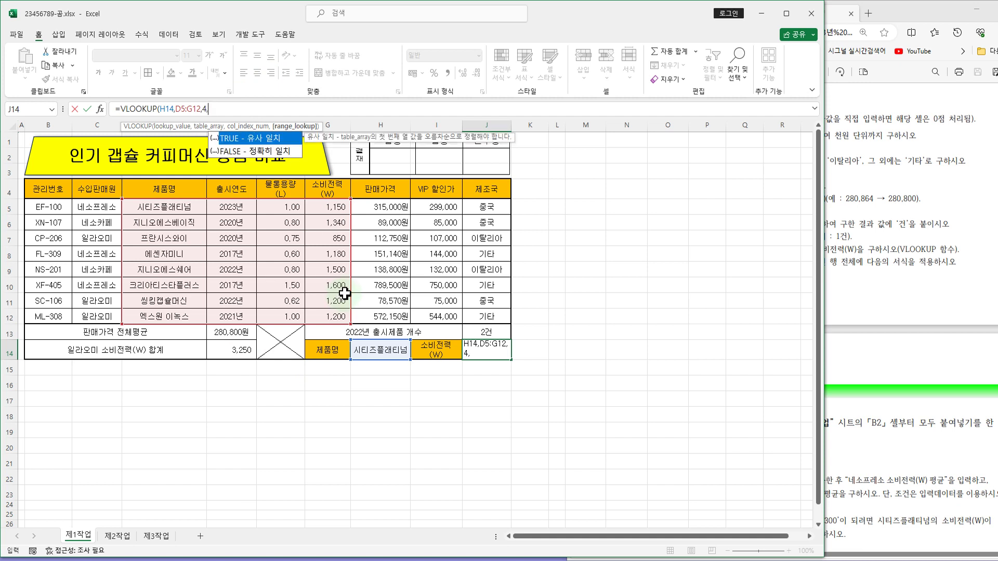
pyautogui.doubleClick(273, 151)
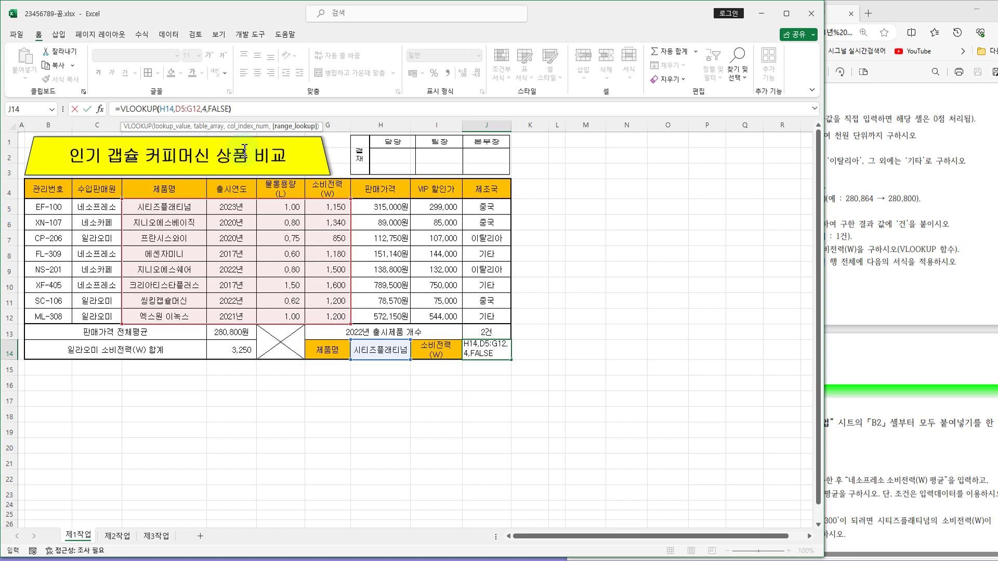
pyautogui.write(')')
pyautogui.press('Return')
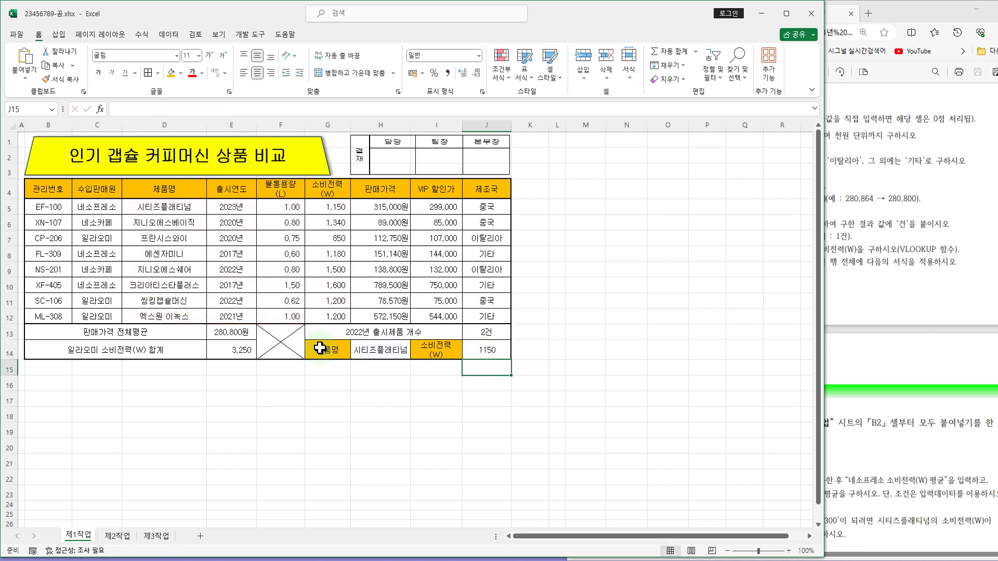
pyautogui.click(499, 354)
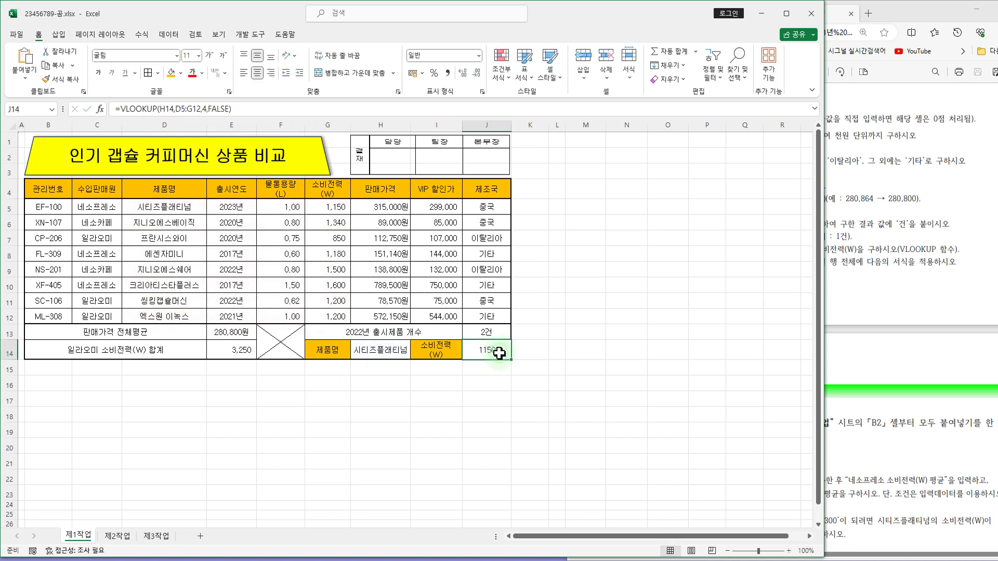
pyautogui.click(448, 73)
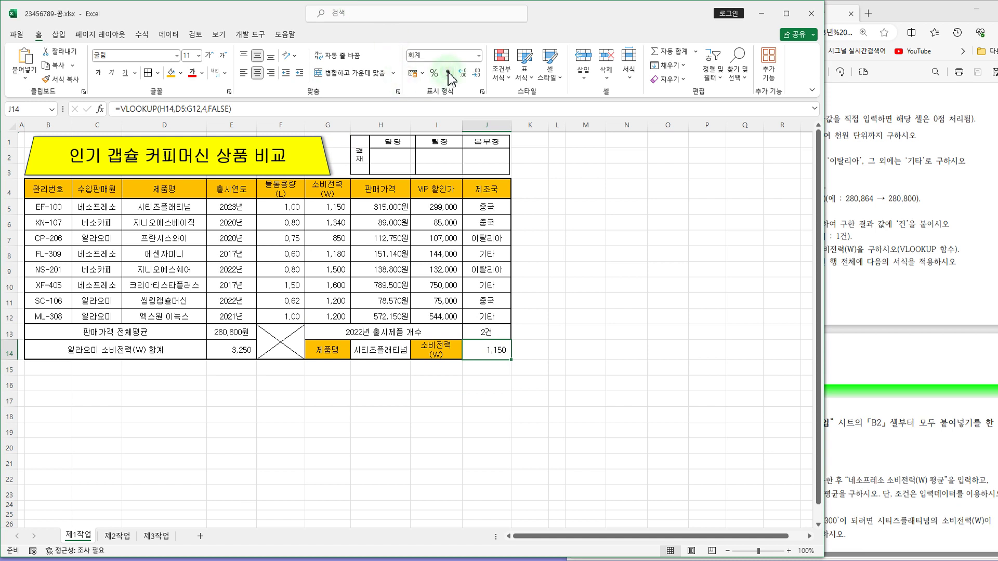
# Test the lookup by choosing 프란시스와이 and afterward 씽킹캡슐머신 as the product name in cell H14
pyautogui.click(386, 359)
pyautogui.click(416, 354)
pyautogui.click(399, 380)
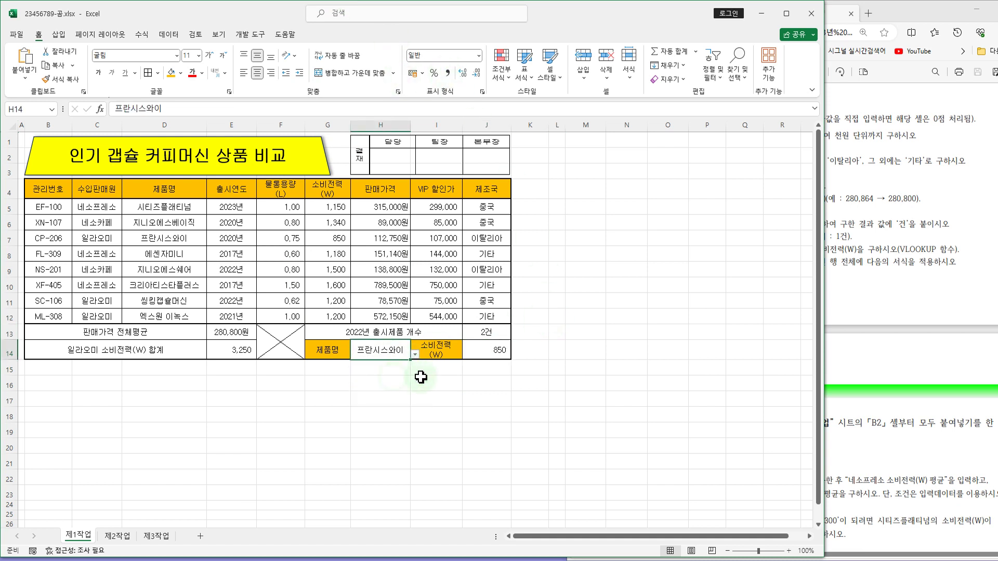
pyautogui.click(415, 355)
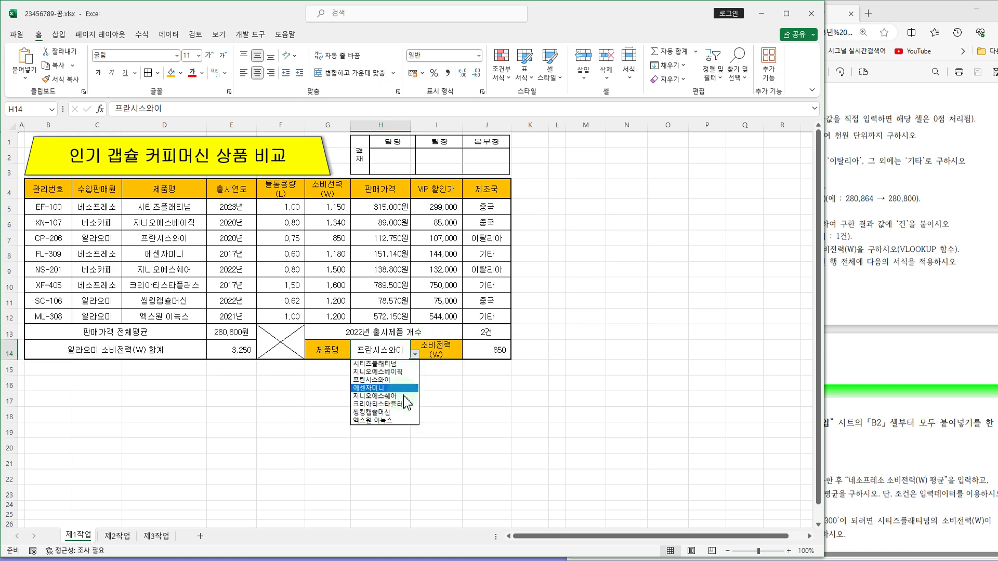
pyautogui.click(388, 414)
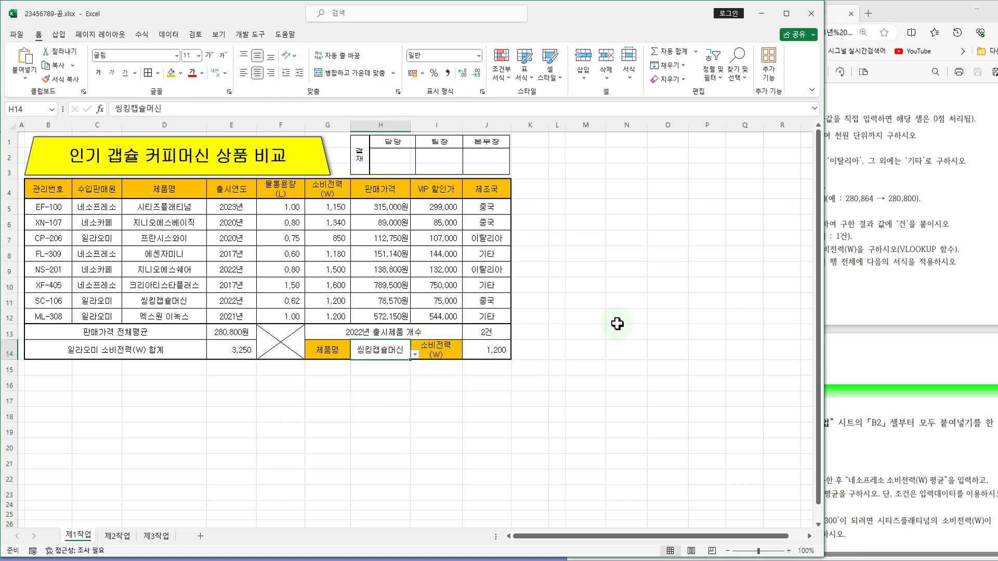
pyautogui.click(592, 315)
# Switch to the exam PDF and read condition (7) on conditional formatting, comparing it with the 물통용량(L) values and their entire rows in the table
pyautogui.click(887, 293)
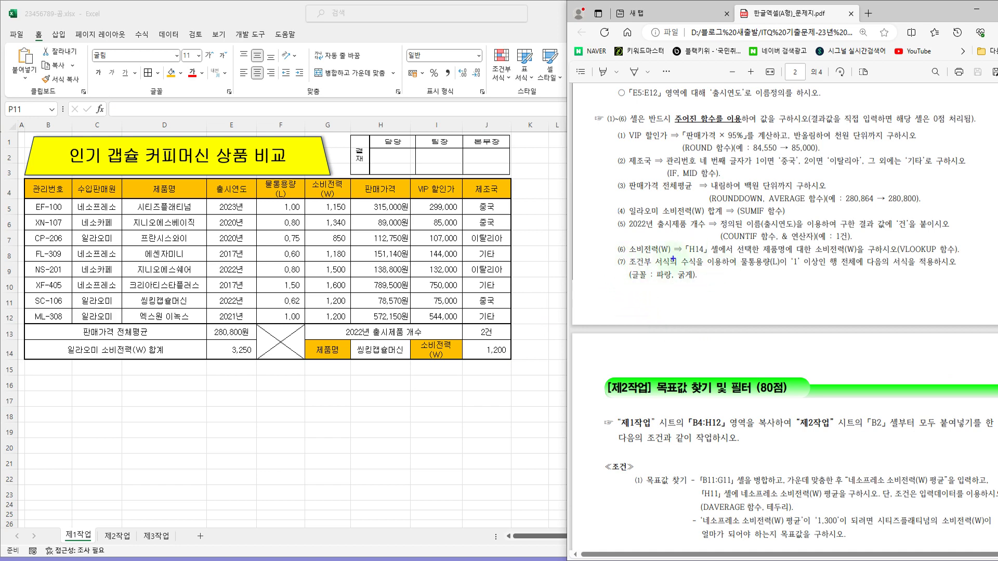
pyautogui.moveTo(736, 254); pyautogui.dragTo(905, 271)
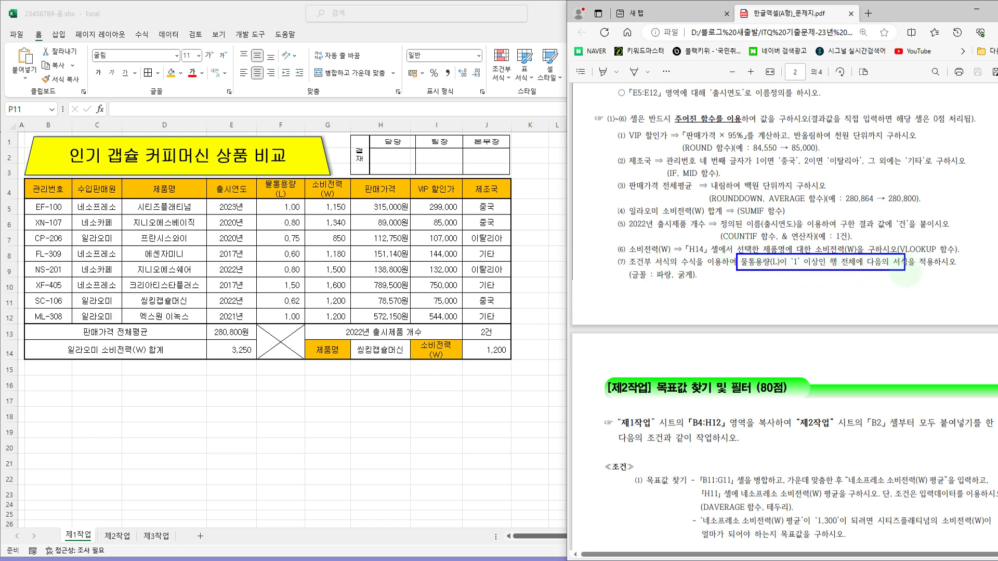
pyautogui.moveTo(654, 282); pyautogui.dragTo(705, 282)
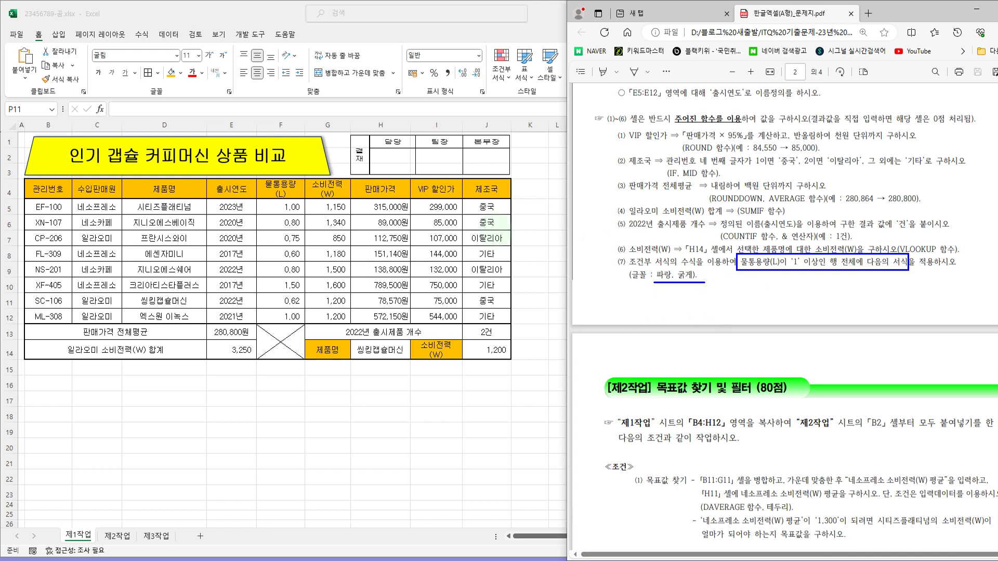
pyautogui.moveTo(252, 193)
pyautogui.mouseDown()
pyautogui.moveTo(281, 289)
pyautogui.moveTo(306, 332)
pyautogui.moveTo(318, 332)
pyautogui.mouseUp()
pyautogui.click(273, 207)
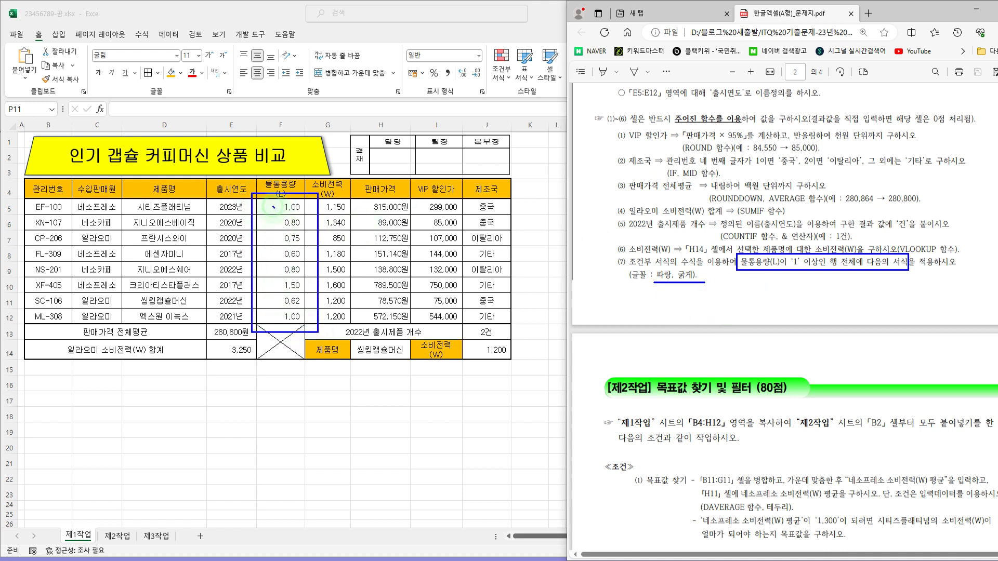
pyautogui.click(272, 286)
pyautogui.click(272, 315)
pyautogui.moveTo(37, 206); pyautogui.dragTo(505, 209)
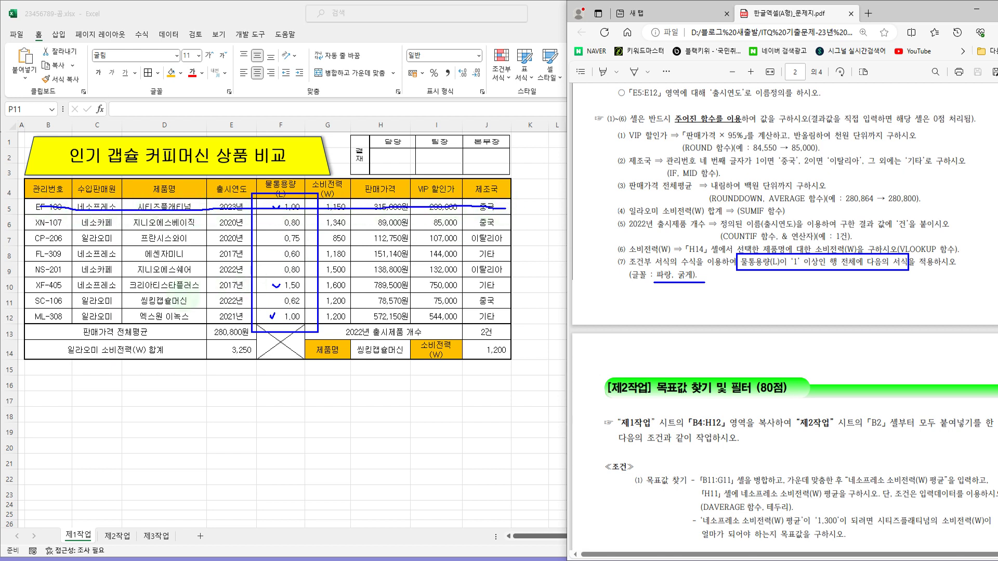
pyautogui.moveTo(34, 285); pyautogui.dragTo(490, 288)
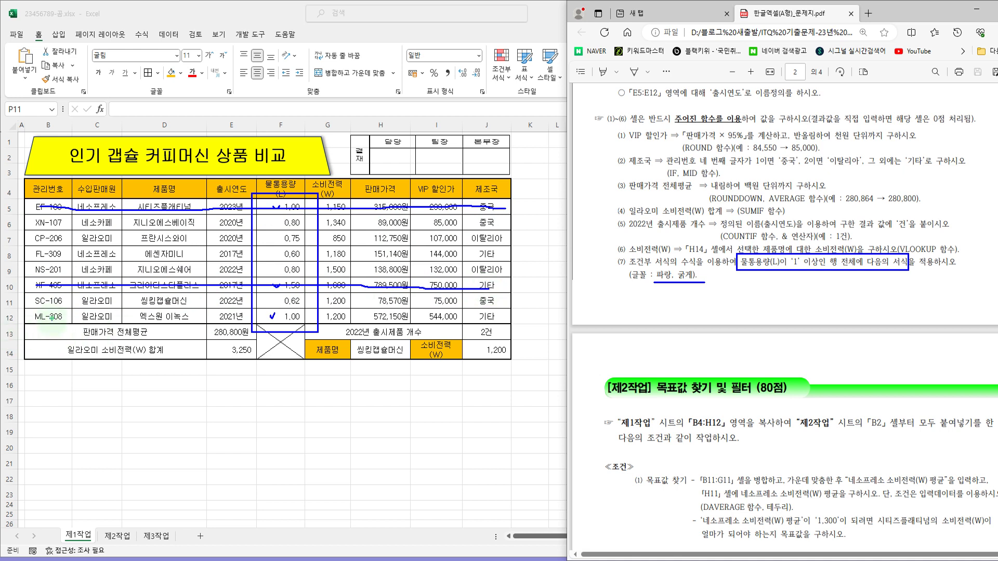
pyautogui.moveTo(37, 316); pyautogui.dragTo(496, 317)
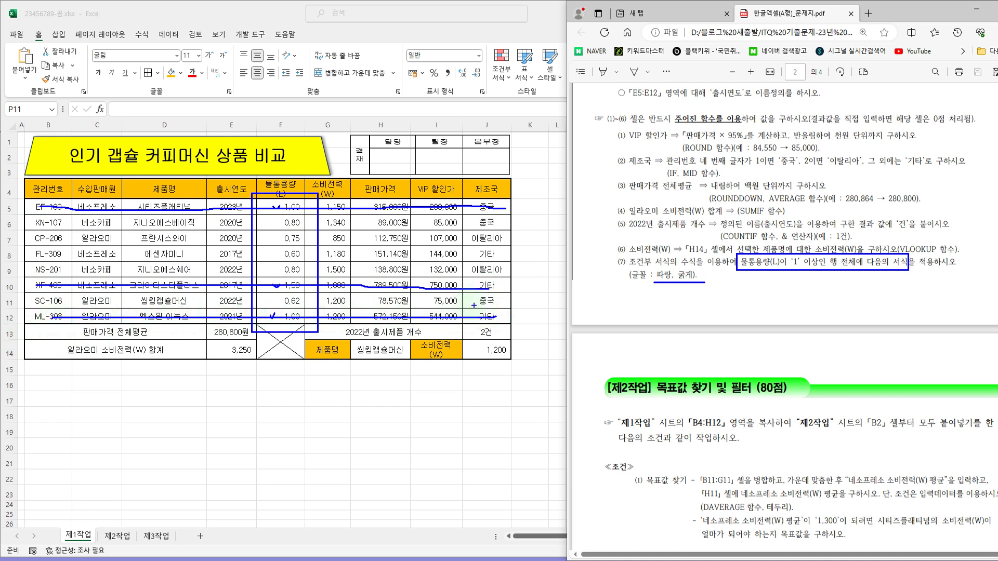
pyautogui.press('Escape')
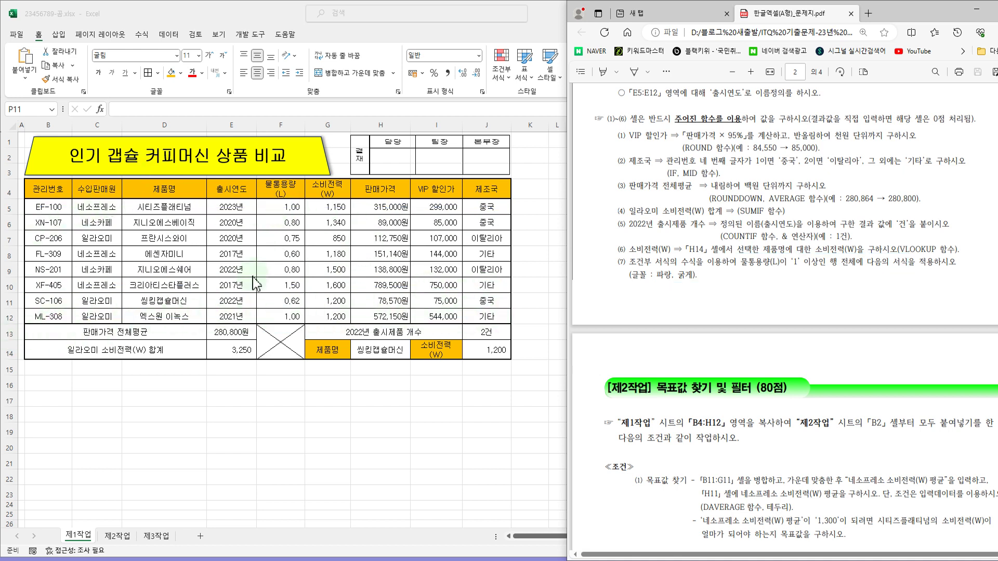
# Return to the Excel workbook and start a new formula-based conditional formatting rule for the table data B5:J12
pyautogui.press('super+Down')
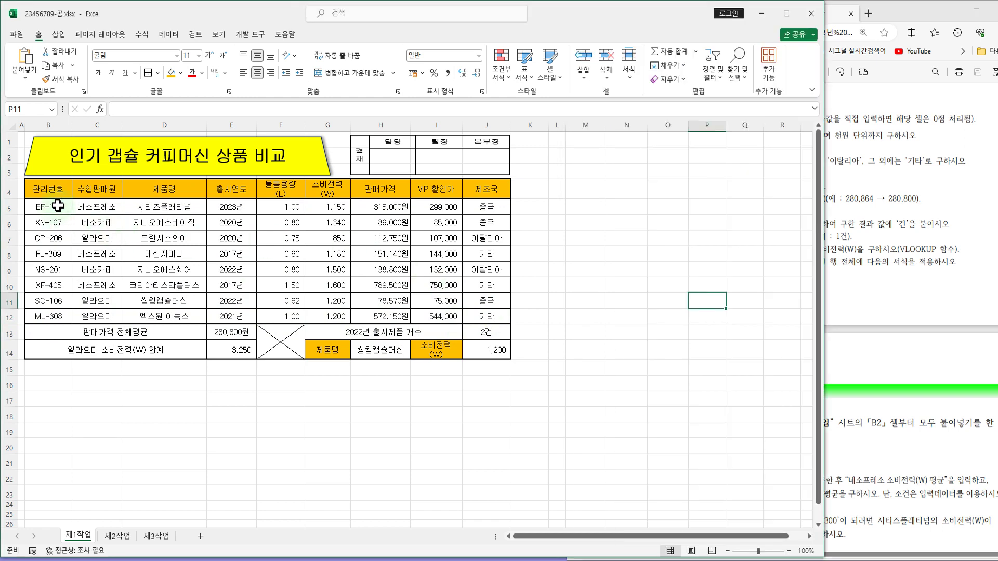
pyautogui.moveTo(58, 206); pyautogui.dragTo(481, 315)
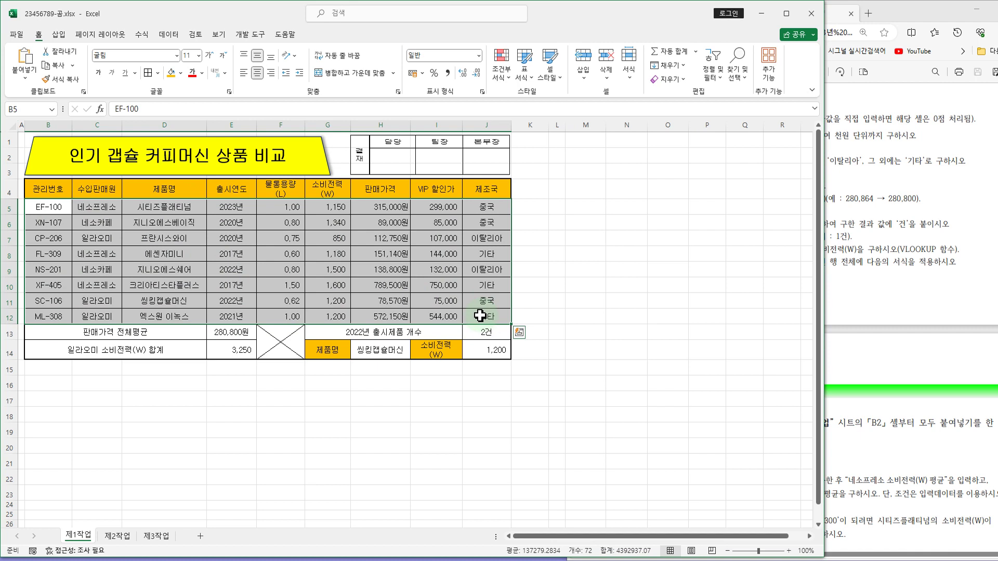
pyautogui.click(511, 86)
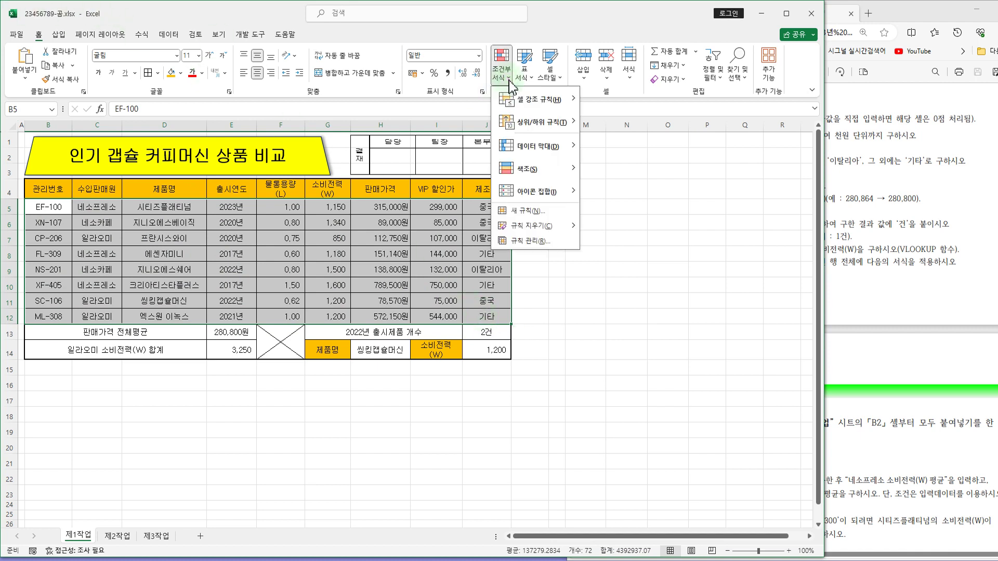
pyautogui.click(522, 214)
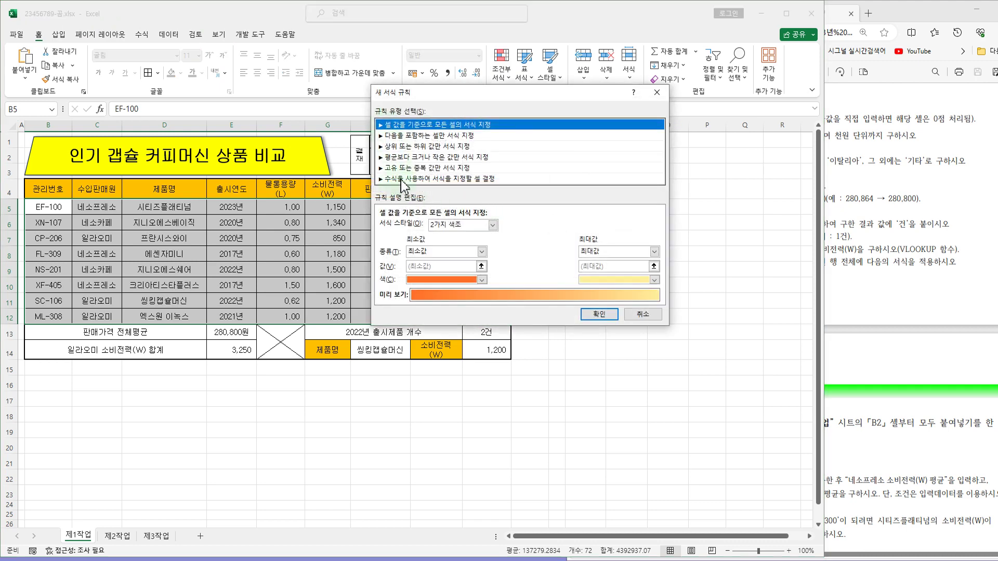
pyautogui.click(403, 179)
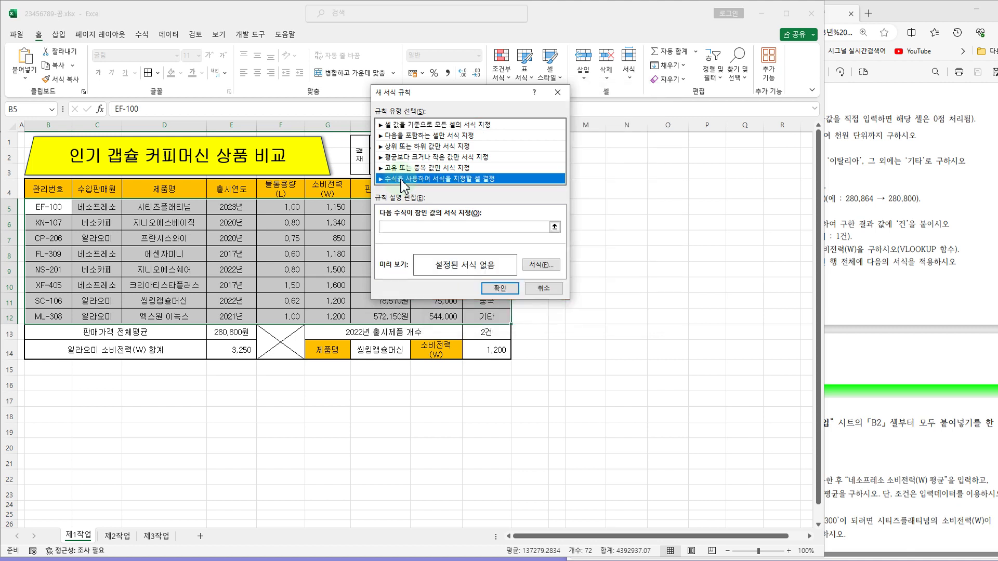
# Enter =$F5>=1 as the rule's formula, keeping only column F absolute in the 물통용량(L) reference
pyautogui.click(406, 229)
pyautogui.click(389, 227)
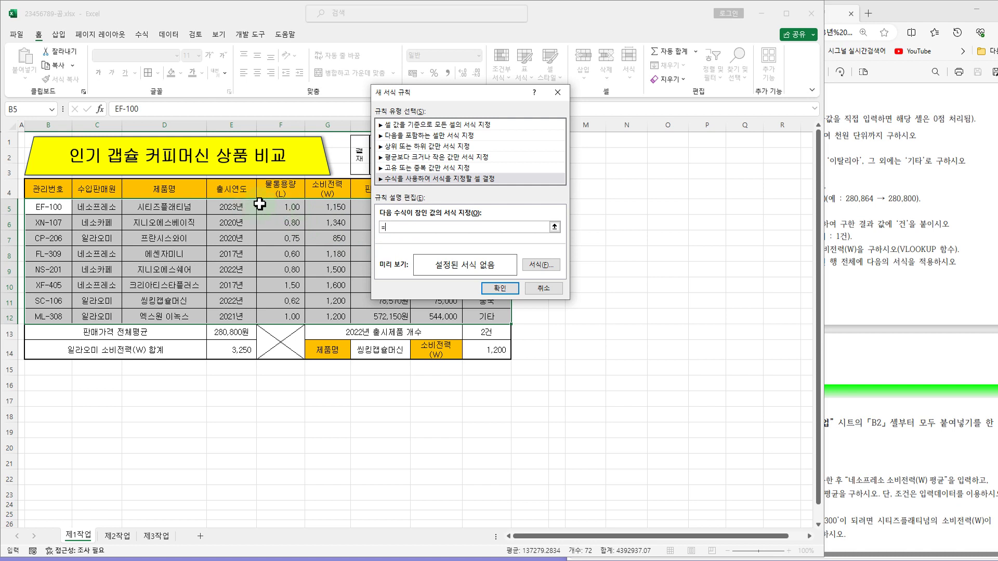
pyautogui.click(285, 206)
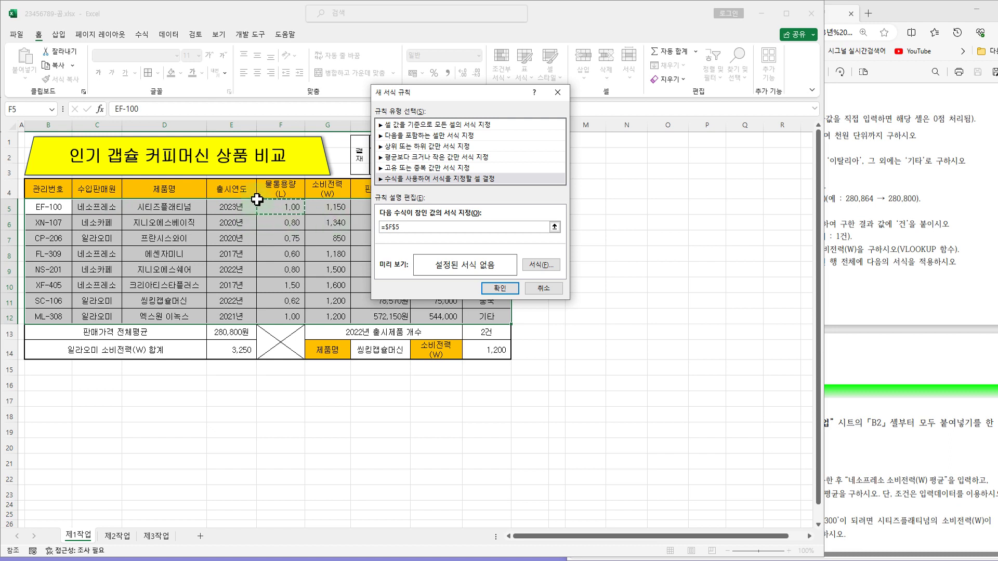
pyautogui.click(395, 232)
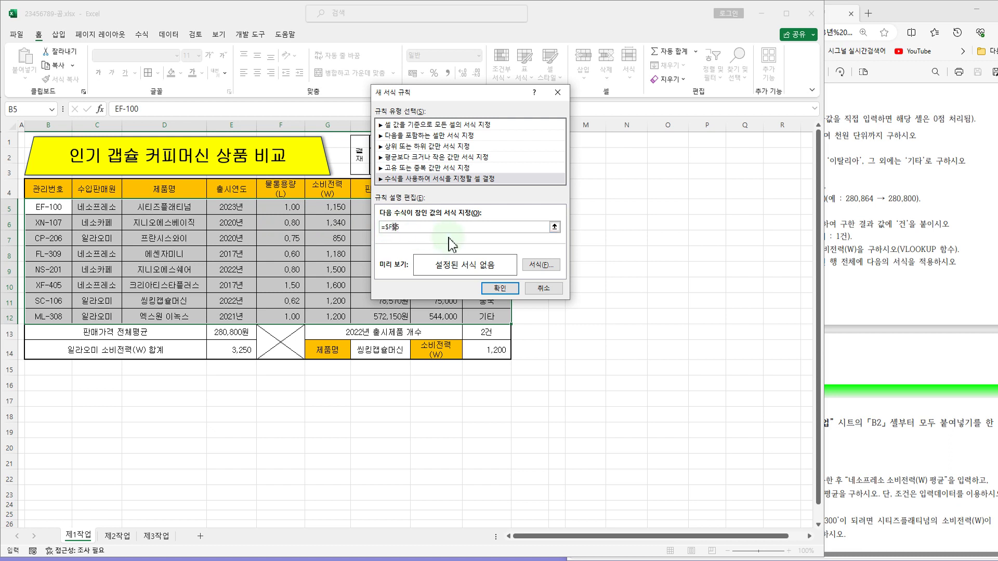
pyautogui.click(411, 227)
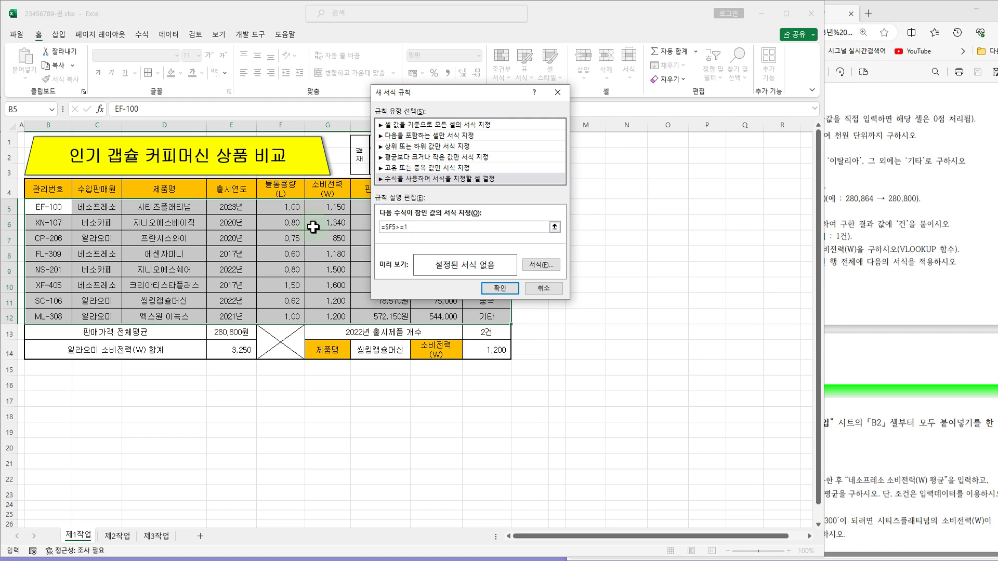
# Give the rule a font format of standard blue (파랑) and bold (굵게), and apply it to the selected rows
pyautogui.click(541, 266)
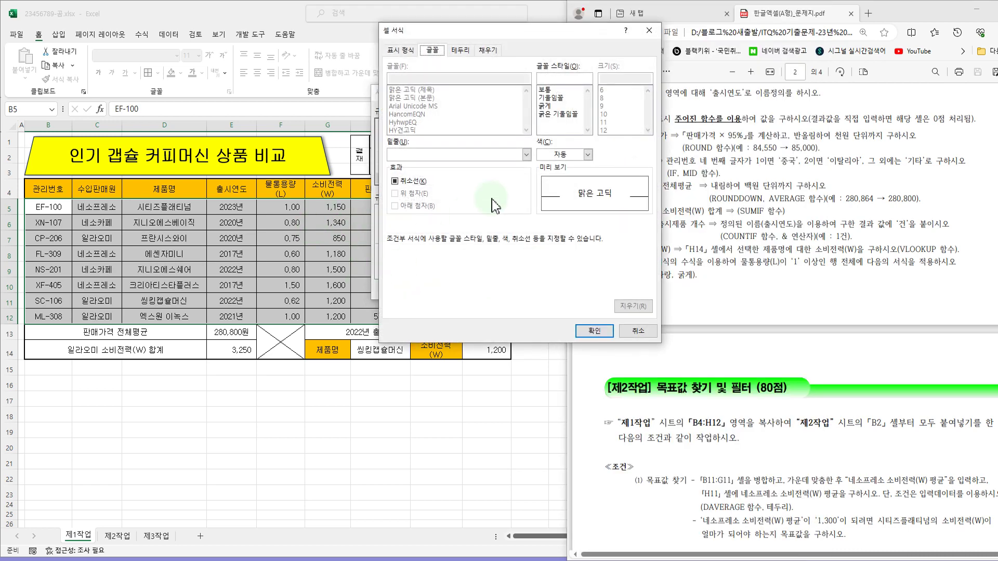
pyautogui.click(559, 154)
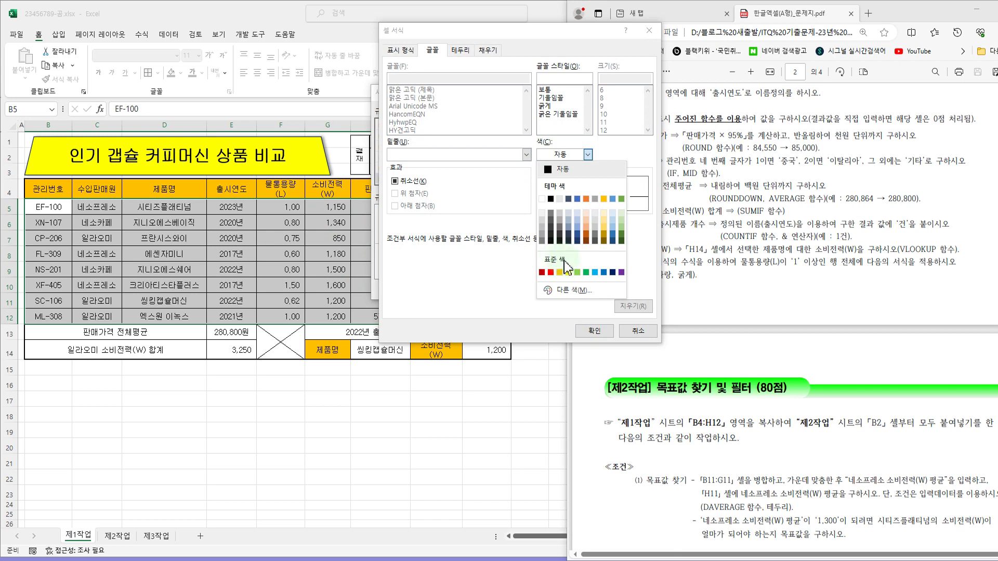
pyautogui.click(604, 272)
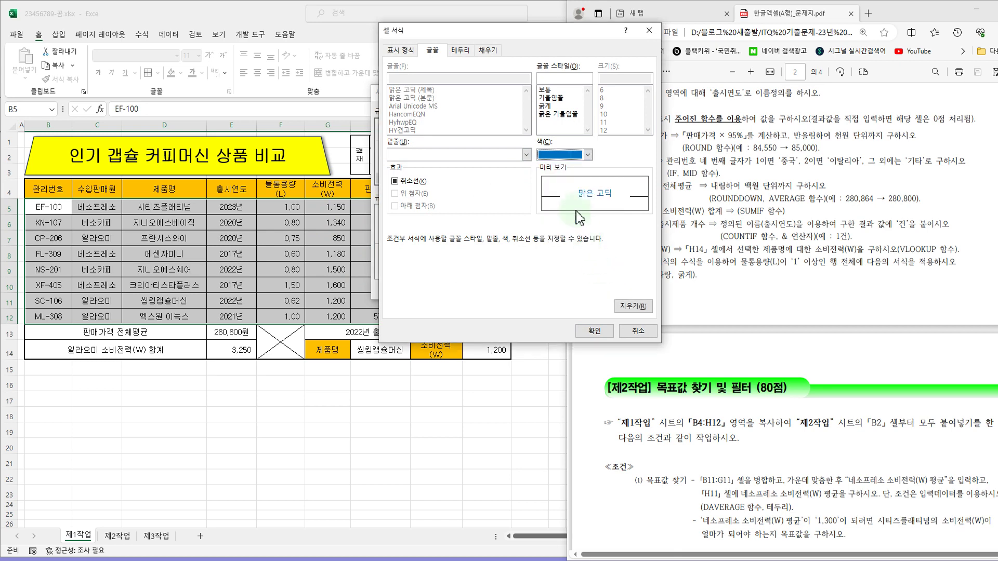
pyautogui.click(546, 106)
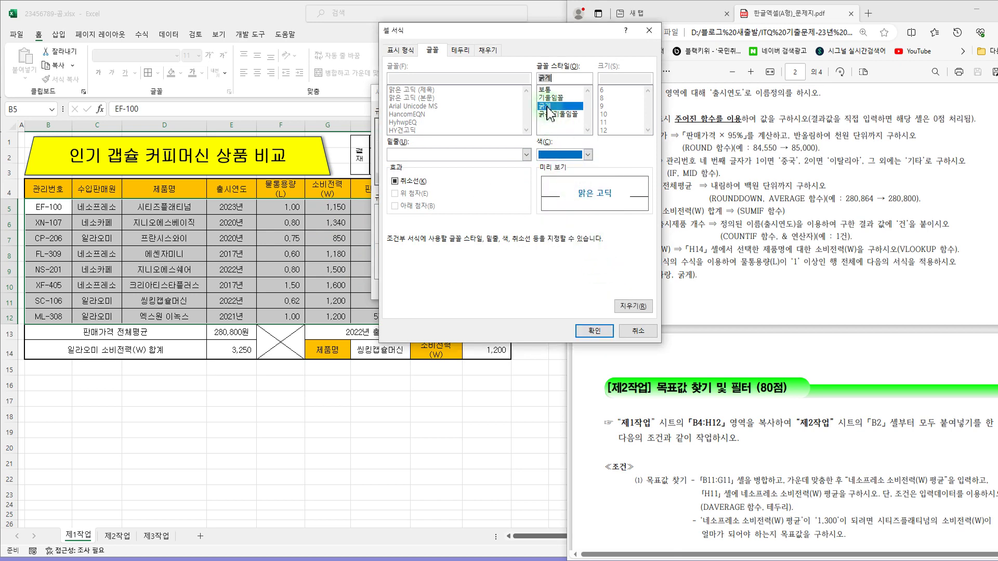
pyautogui.click(595, 330)
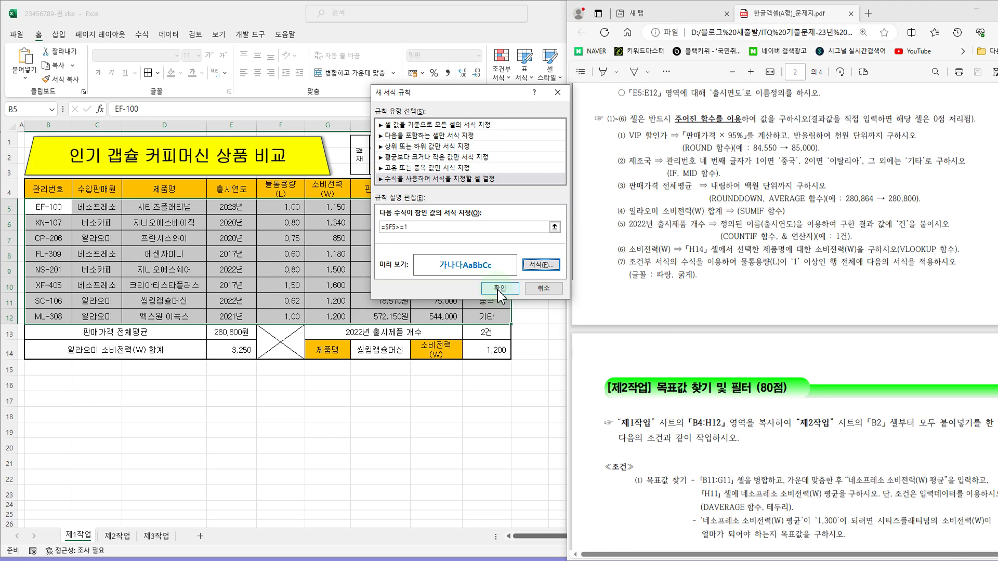
pyautogui.click(500, 295)
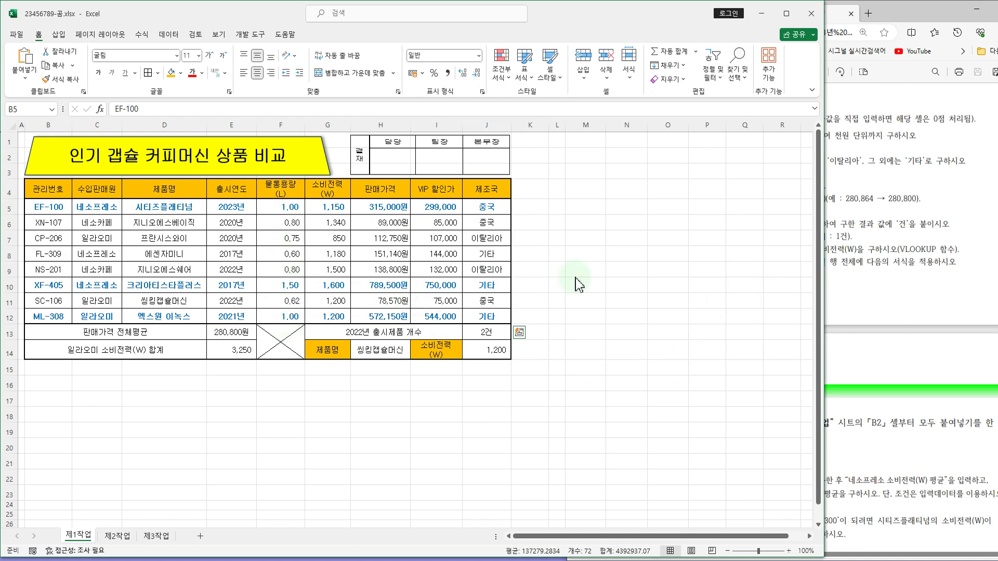
# Switch to the exam PDF to review the first task's conditions
pyautogui.click(894, 280)
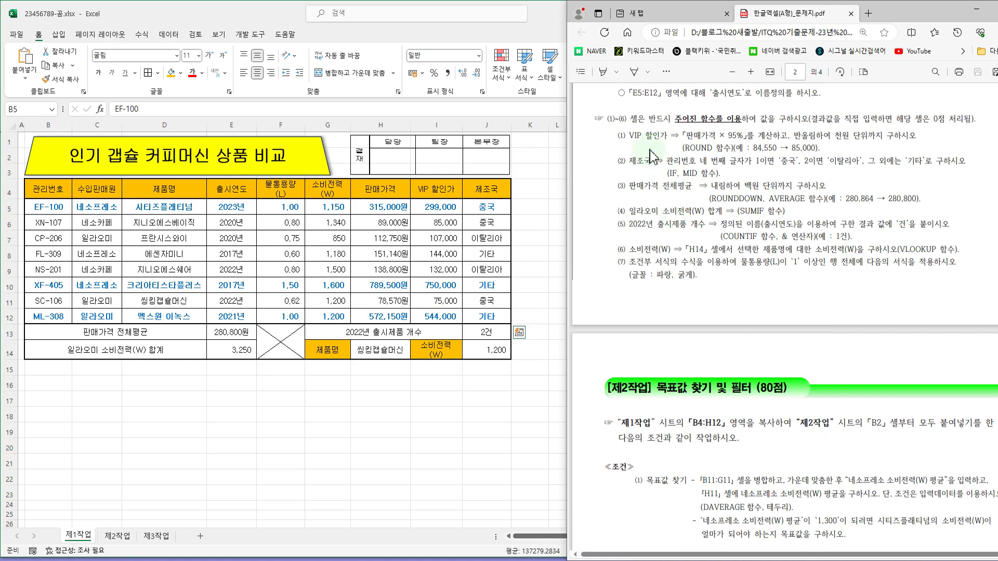